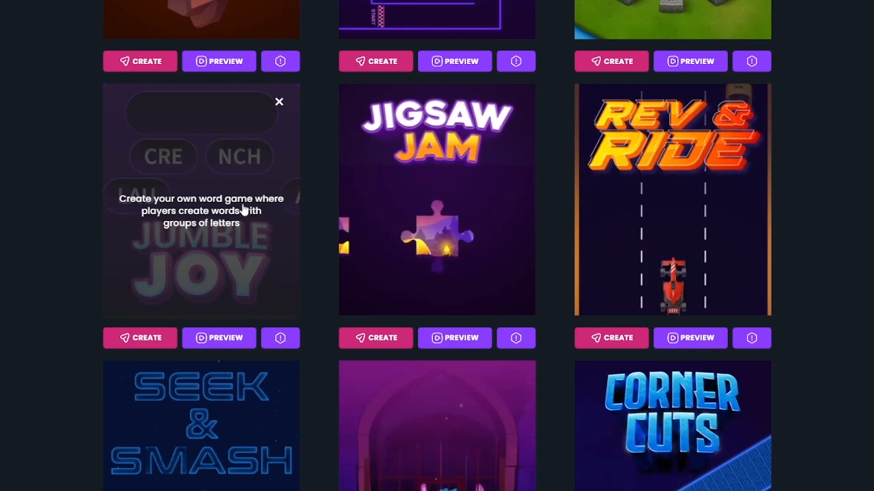
- Dismiss the Jumble Joy info overlay and create a new game from the Jumble Joy template
left_click(280, 103)
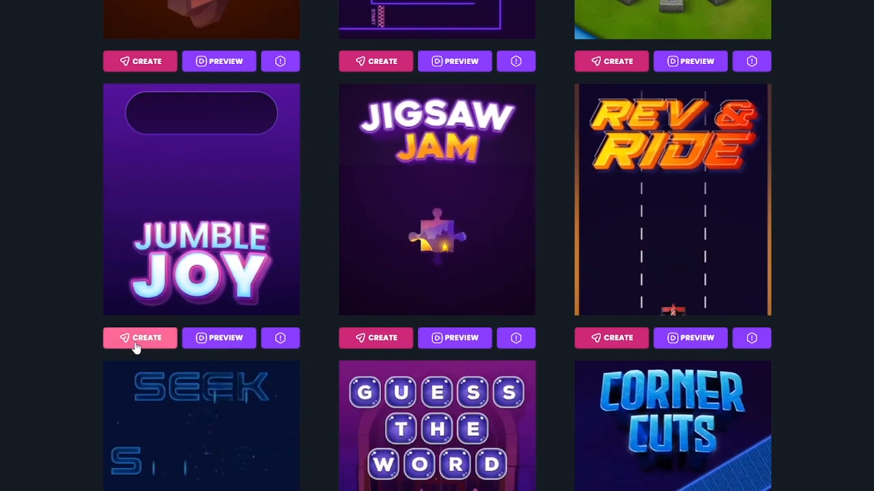
left_click(137, 339)
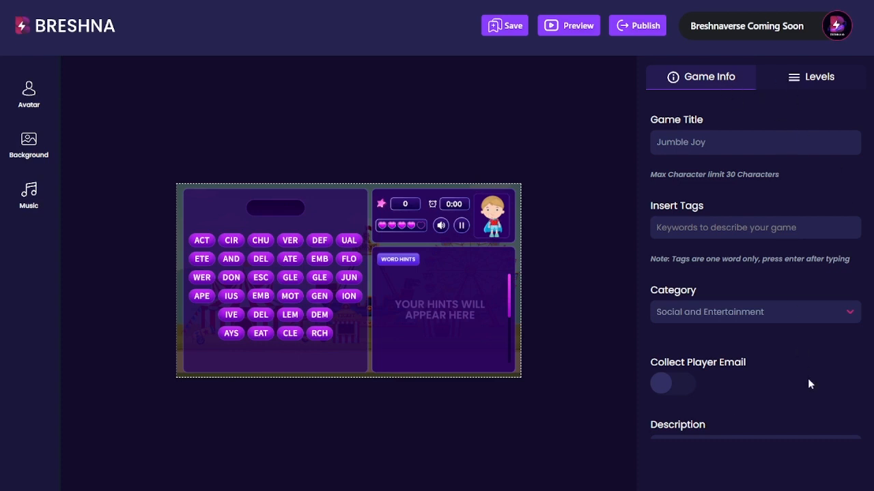
- Switch to the Levels tab, look over the Level 1 fields, and bring up the Avatar library
scroll(724, 145, "down", 3)
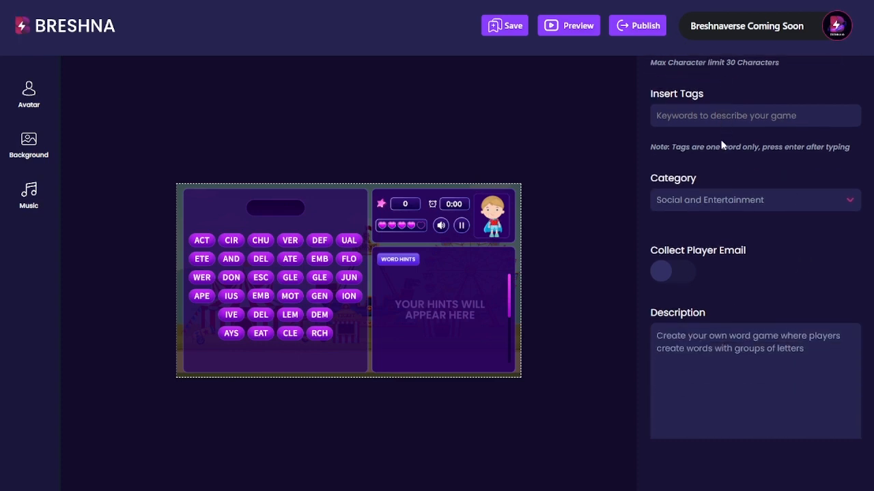
left_click_drag(831, 282, 707, 258)
scroll(728, 309, "up", 3)
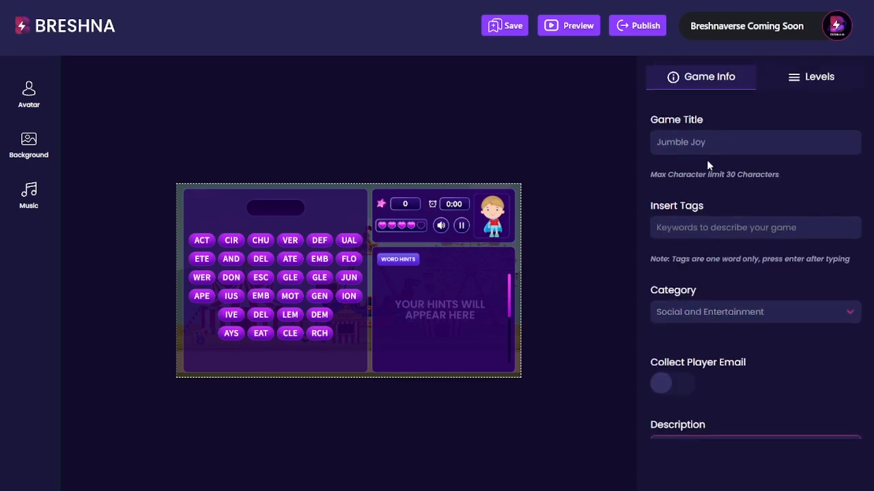
left_click(714, 153)
left_click(804, 87)
scroll(738, 216, "down", 5)
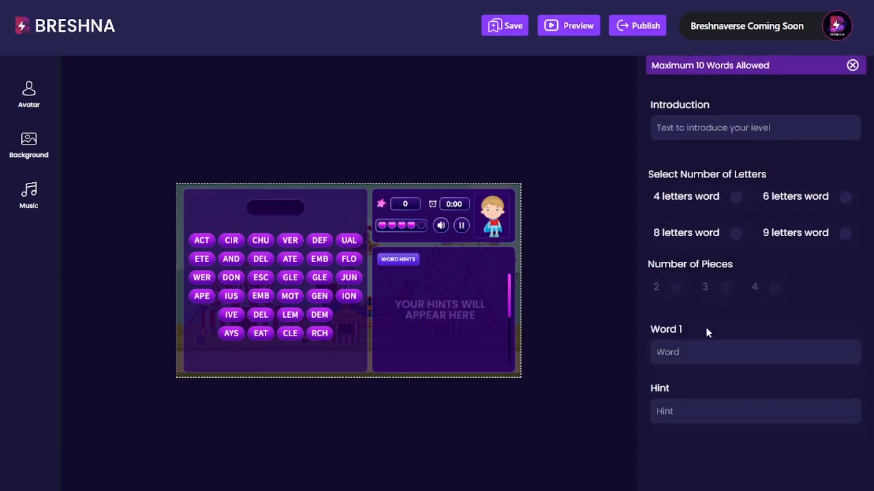
scroll(707, 332, "down", 3)
scroll(717, 368, "up", 8)
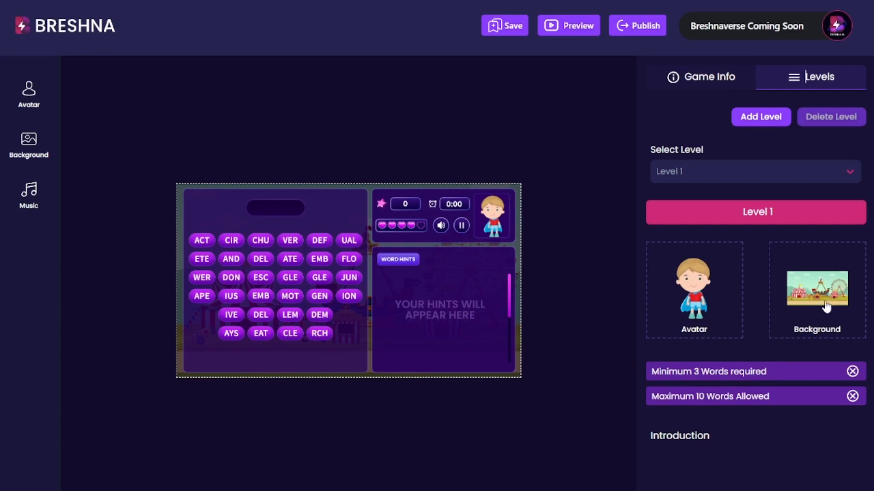
left_click(692, 294)
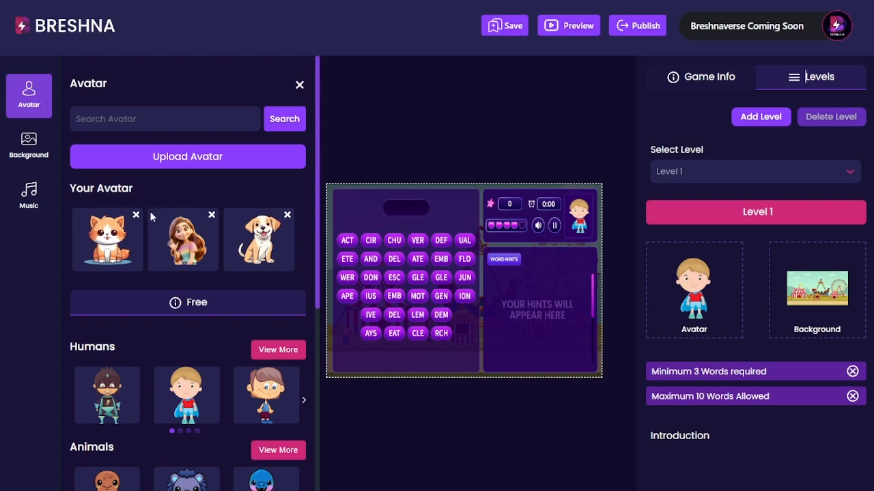
left_click_drag(133, 193, 64, 199)
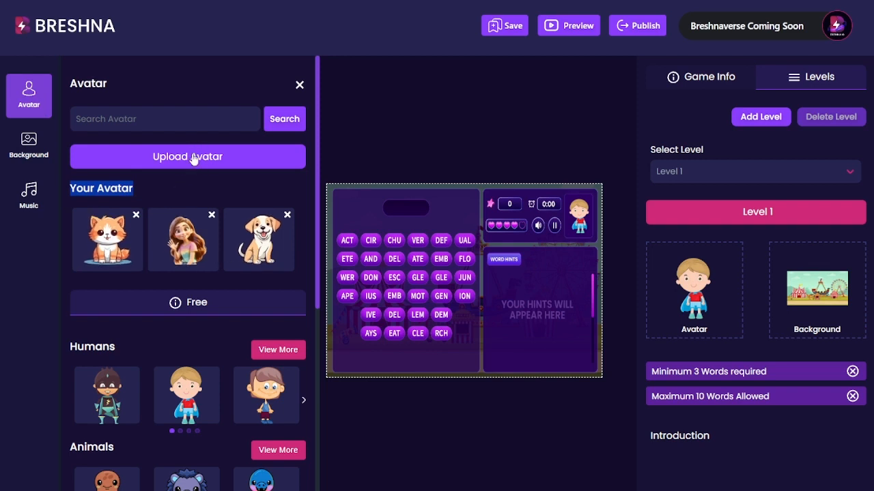
left_click(116, 187)
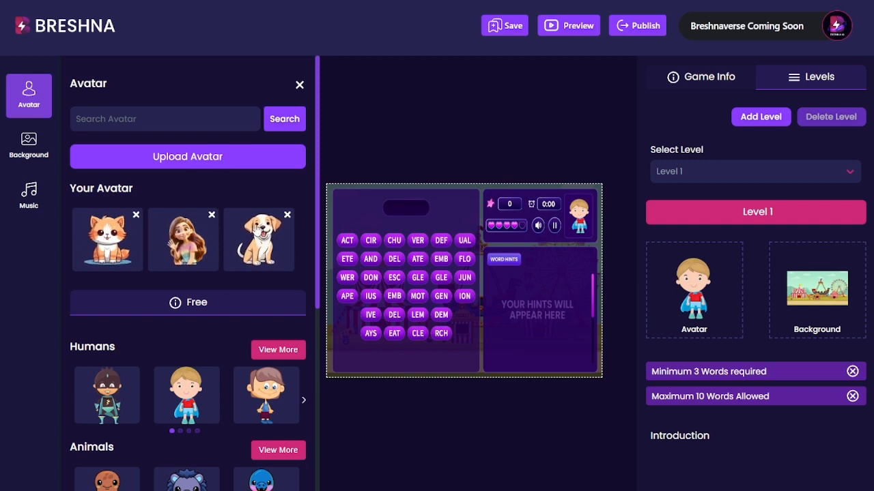
scroll(258, 249, "down", 3)
scroll(259, 254, "down", 1)
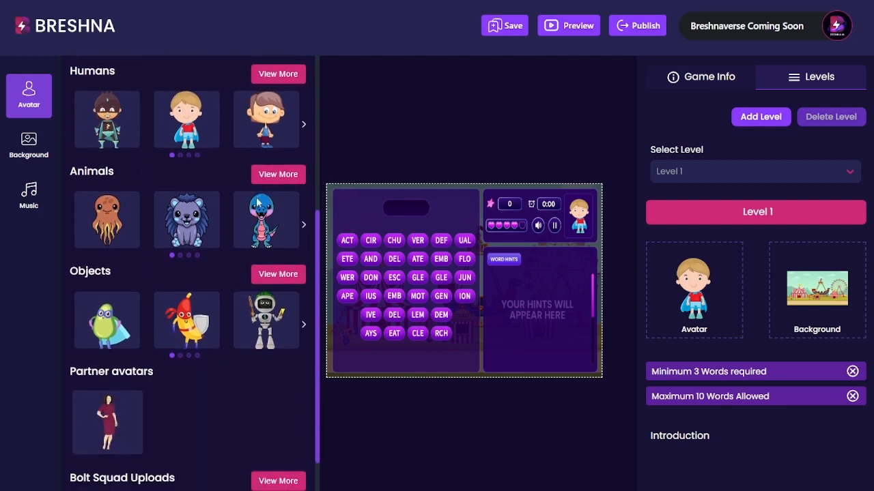
scroll(225, 265, "up", 2)
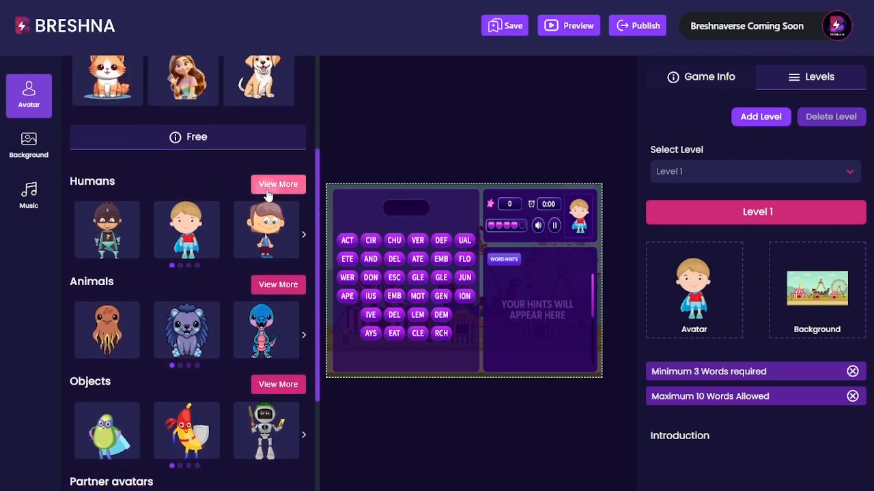
left_click(277, 183)
scroll(252, 175, "down", 5)
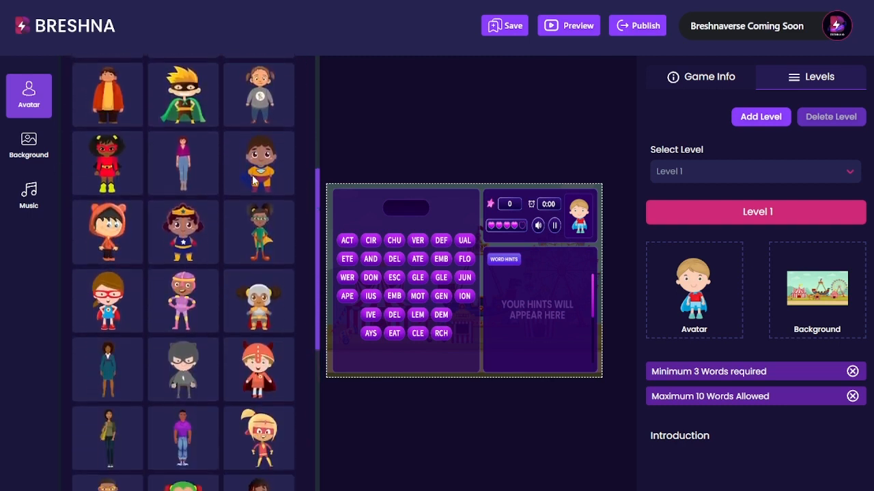
scroll(159, 287, "down", 5)
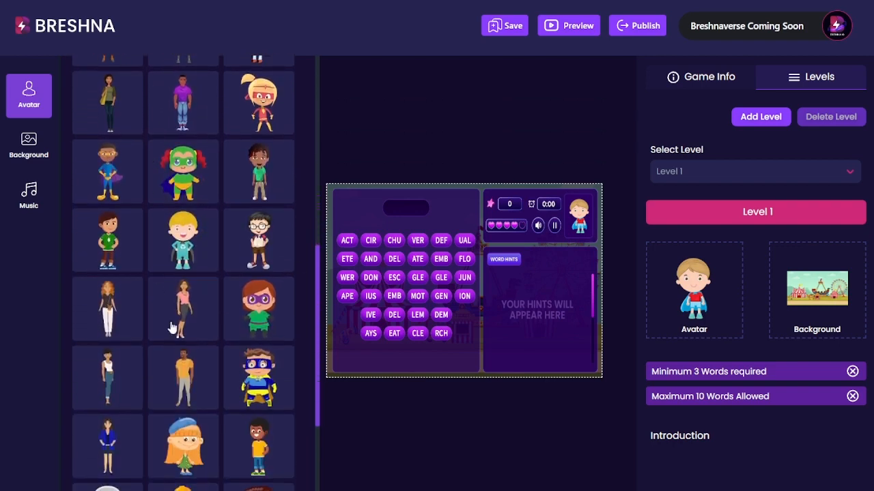
scroll(262, 356, "up", 2)
scroll(262, 356, "up", 8)
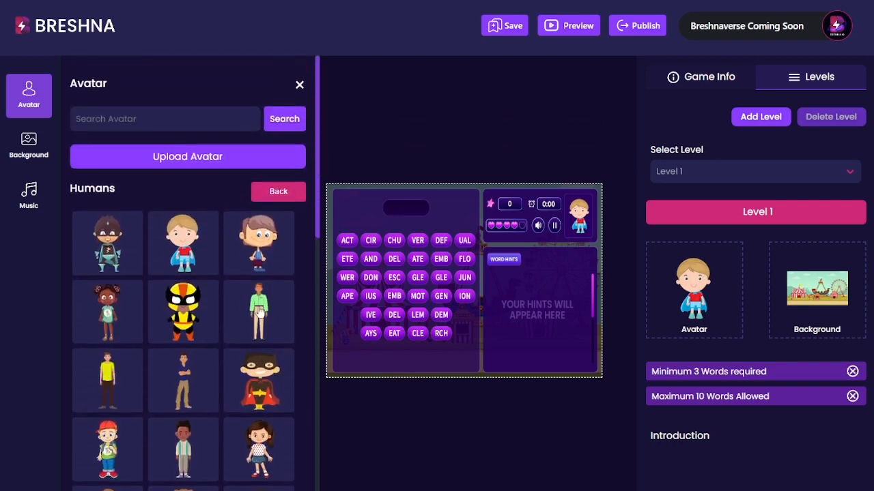
left_click(259, 187)
scroll(211, 274, "down", 3)
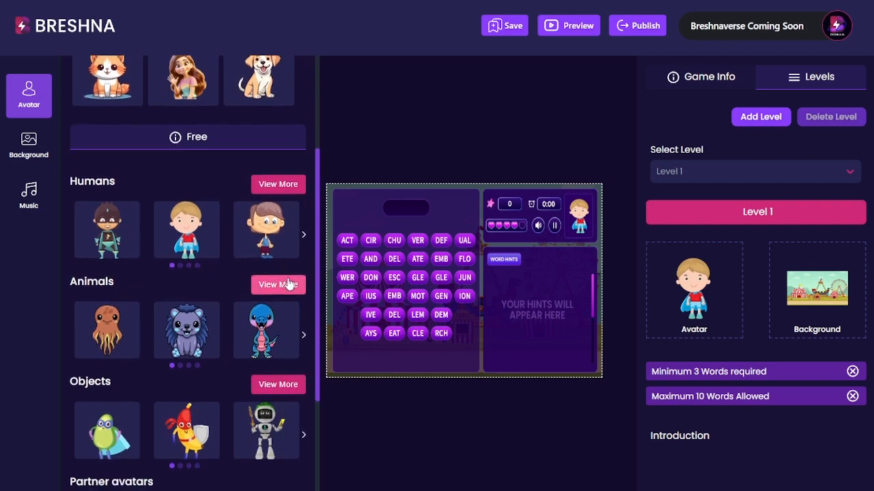
left_click(279, 285)
scroll(215, 224, "down", 3)
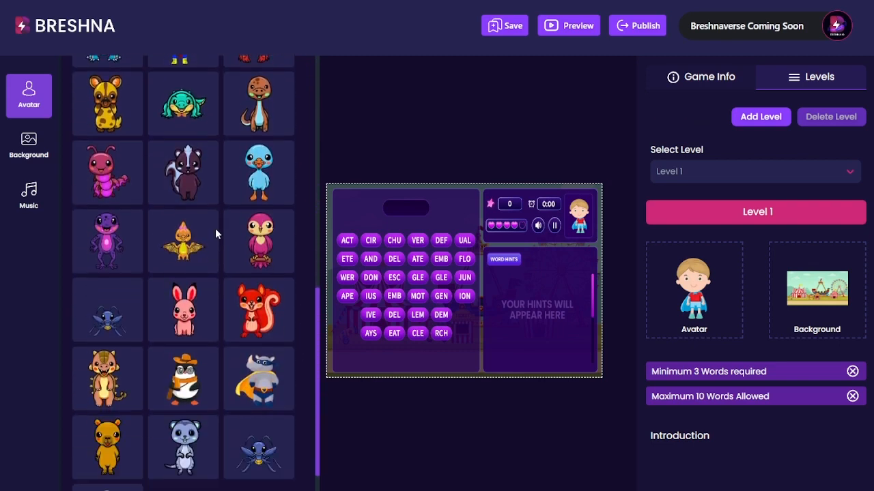
scroll(208, 227, "up", 5)
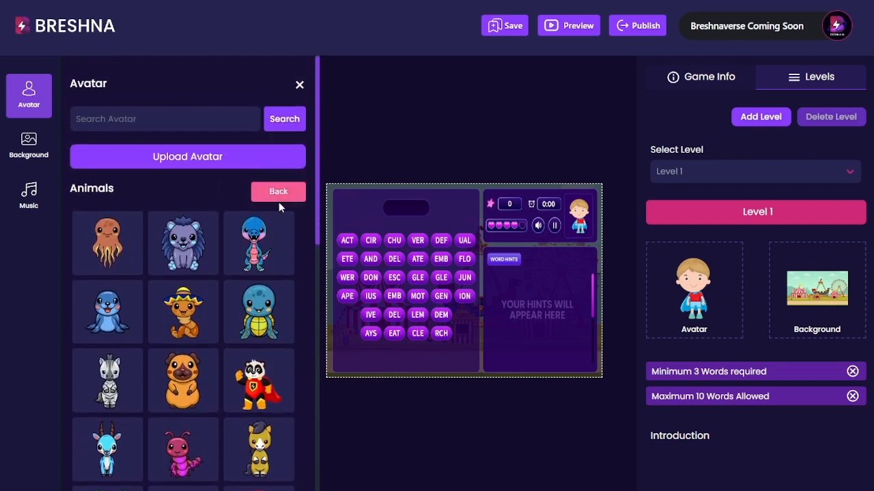
left_click(278, 192)
scroll(146, 289, "down", 5)
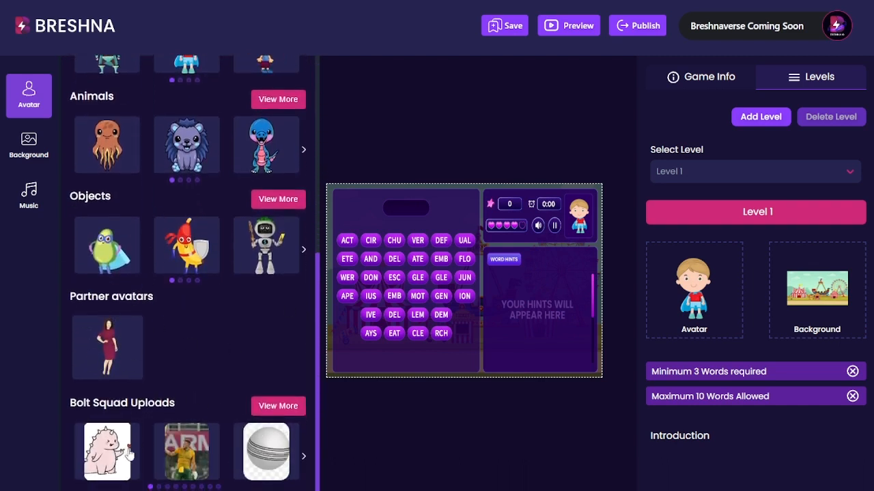
left_click(278, 407)
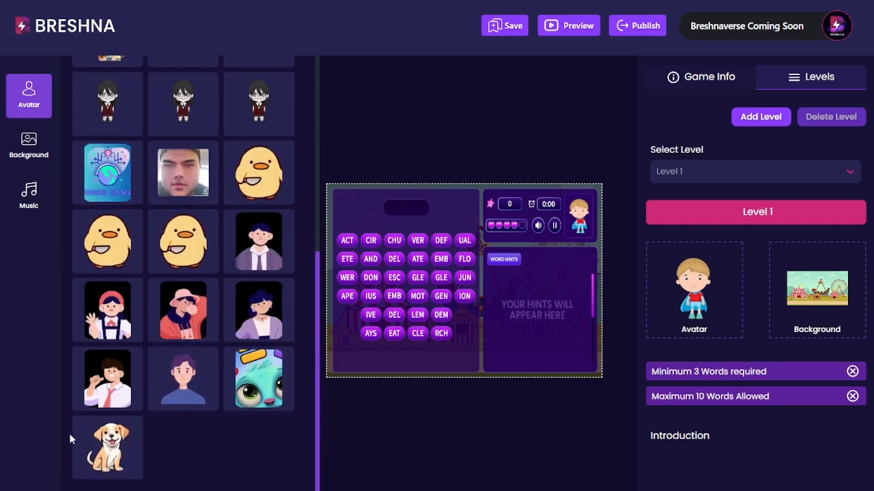
scroll(225, 369, "up", 4)
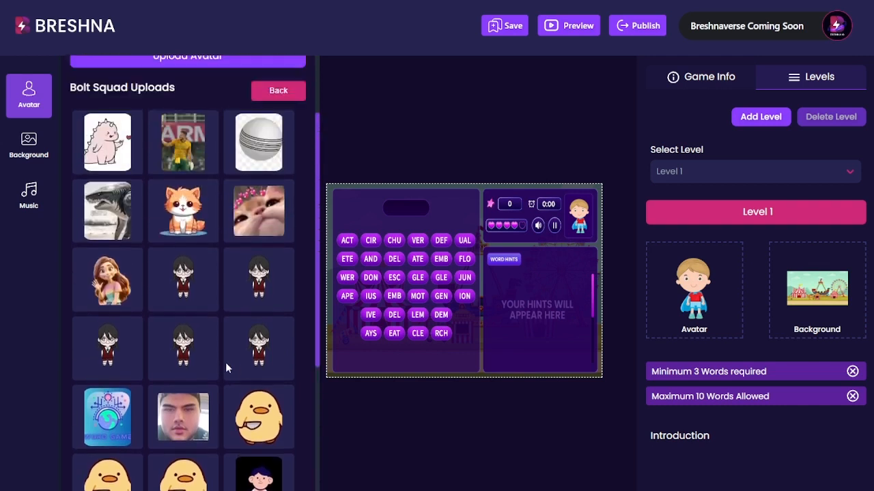
scroll(226, 362, "up", 1)
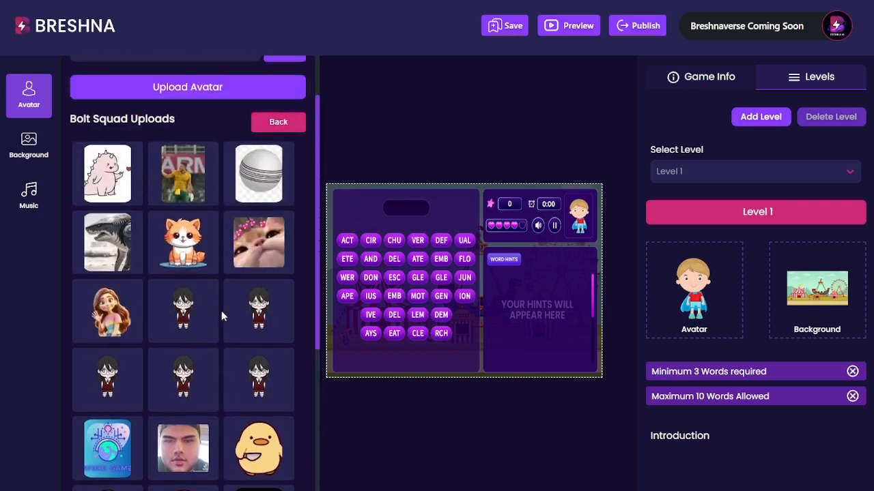
left_click(277, 123)
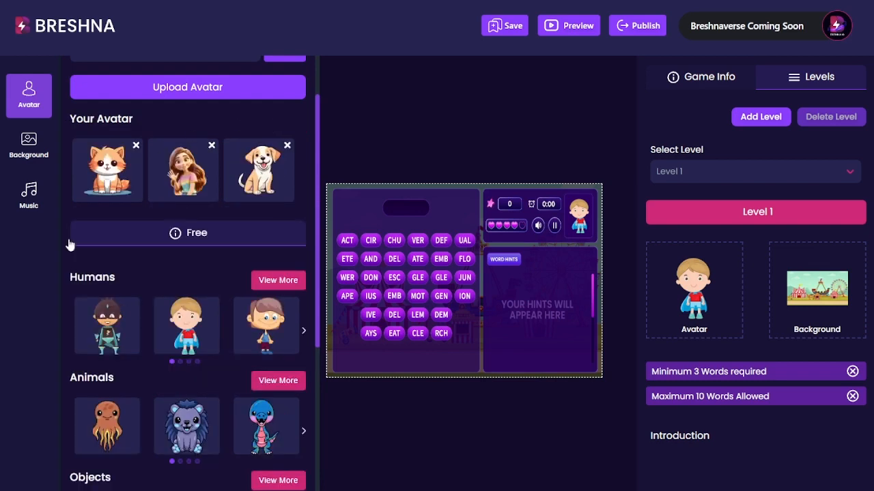
scroll(250, 188, "down", 4)
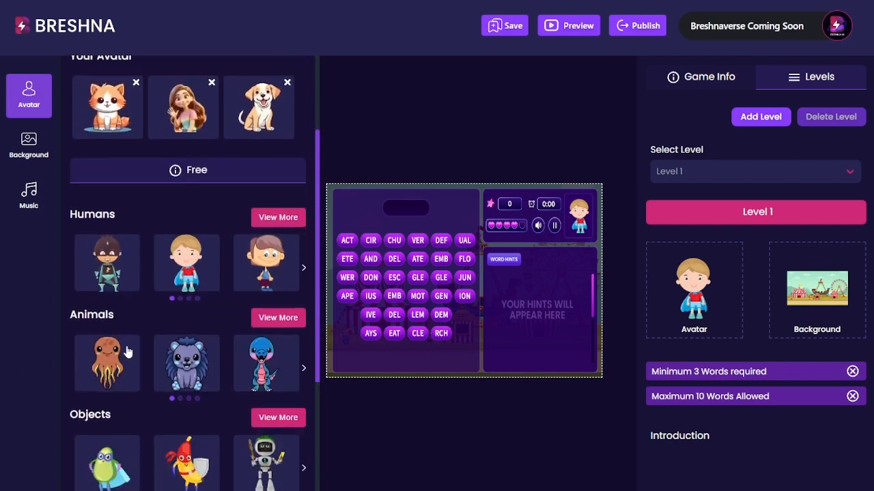
scroll(253, 454, "up", 5)
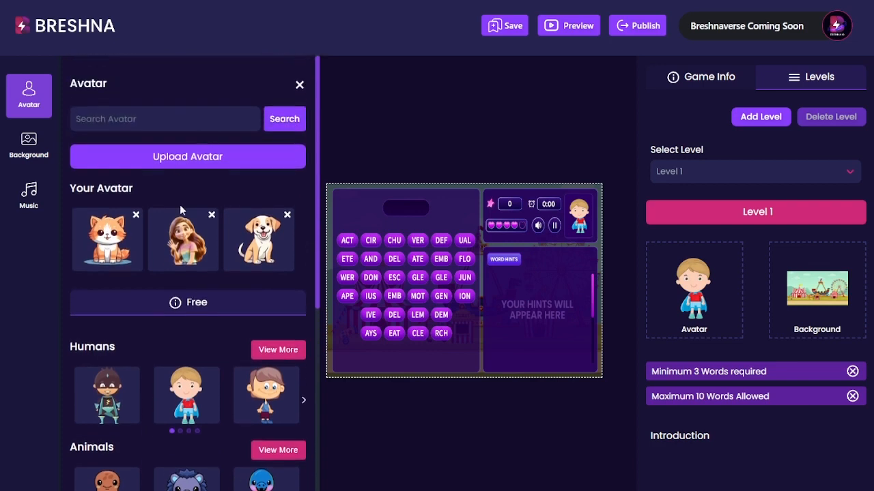
- Start a new avatar upload and load the white cat image file into it
left_click(160, 157)
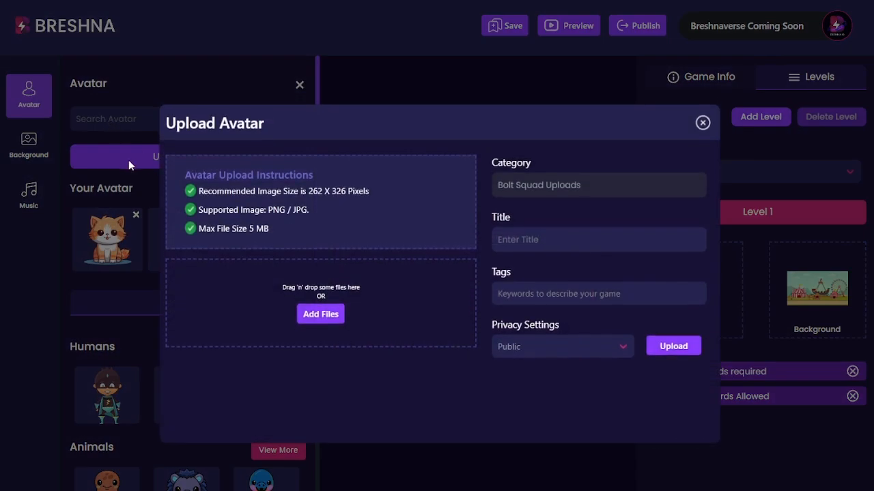
left_click_drag(292, 225, 185, 179)
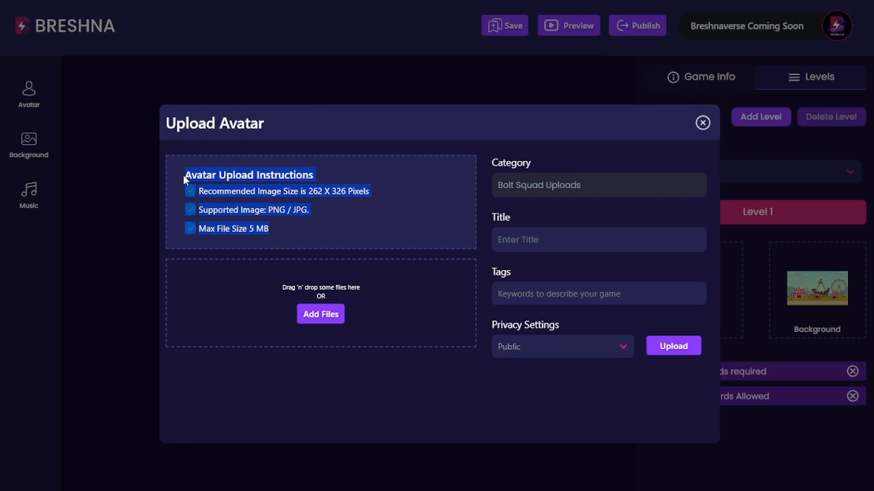
left_click(268, 237)
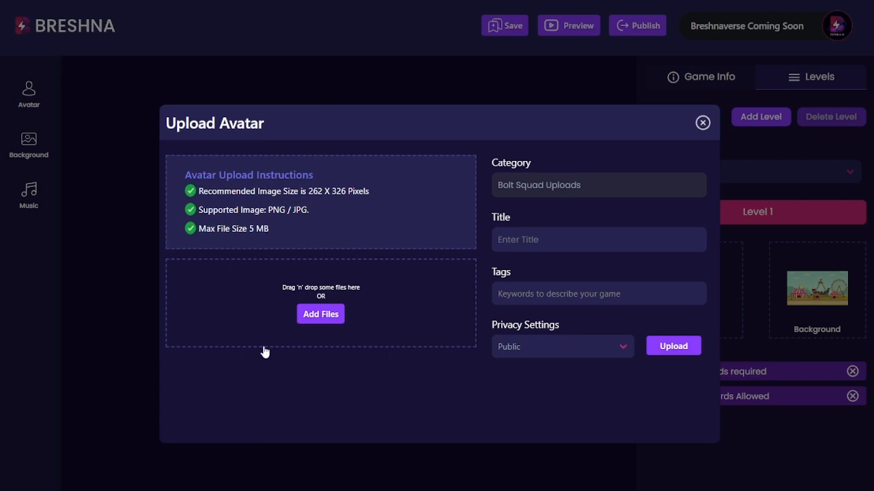
left_click(321, 318)
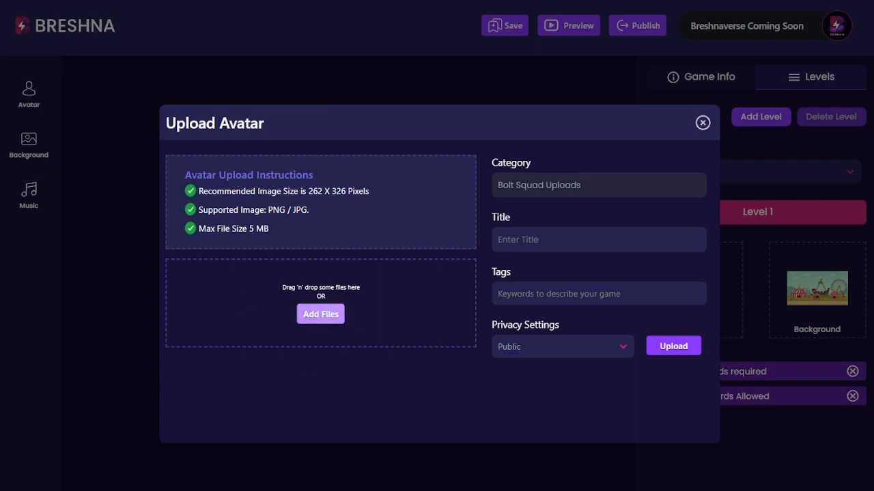
left_click(796, 442)
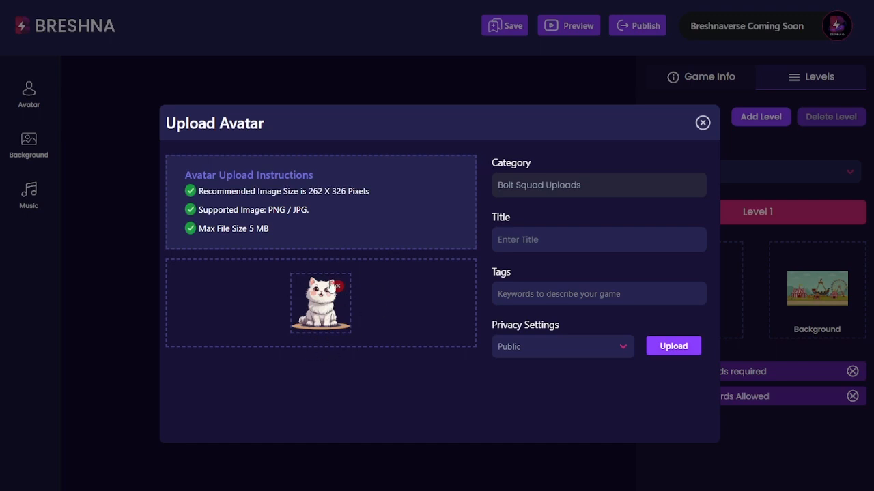
- Title the new avatar 'Kitty Cat'
left_click(523, 245)
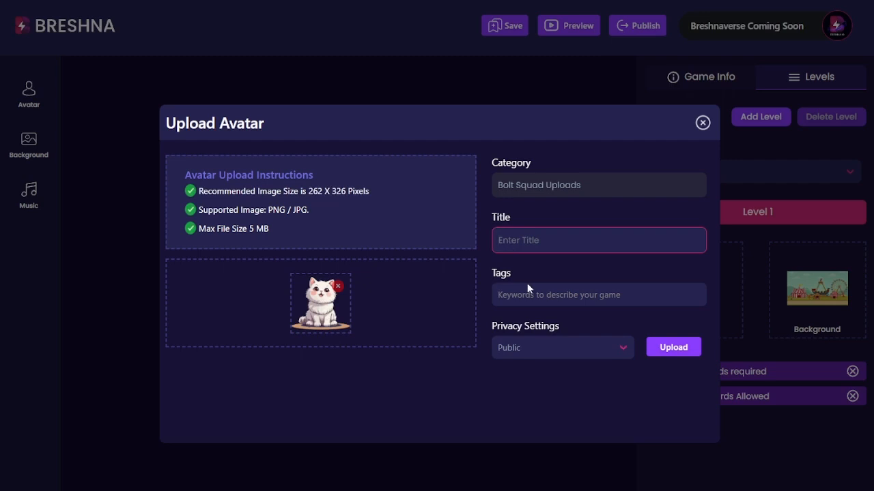
type("Cat")
key("BackSpace")
key("BackSpace")
key("BackSpace")
type("K")
left_click(527, 287)
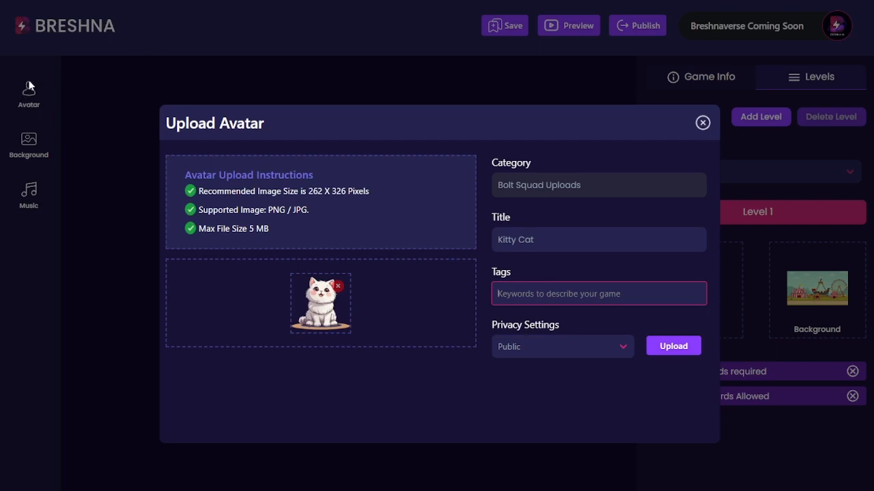
- Add the tags cat, kitty, cute, fluffy, animal and pet
type("cat")
key("Return")
type("kitty")
key("Return")
type("cute")
key("Return")
type("fluffy")
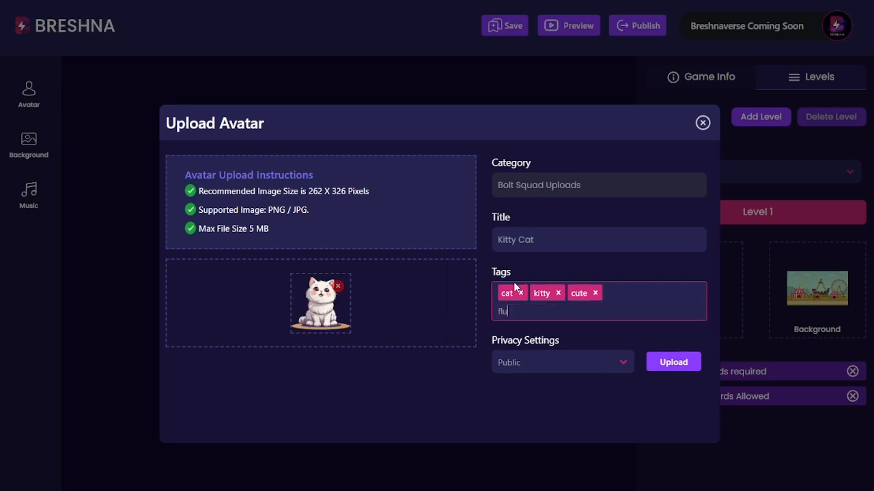
key("Return")
type("animal")
key("Return")
type("pet")
key("Return")
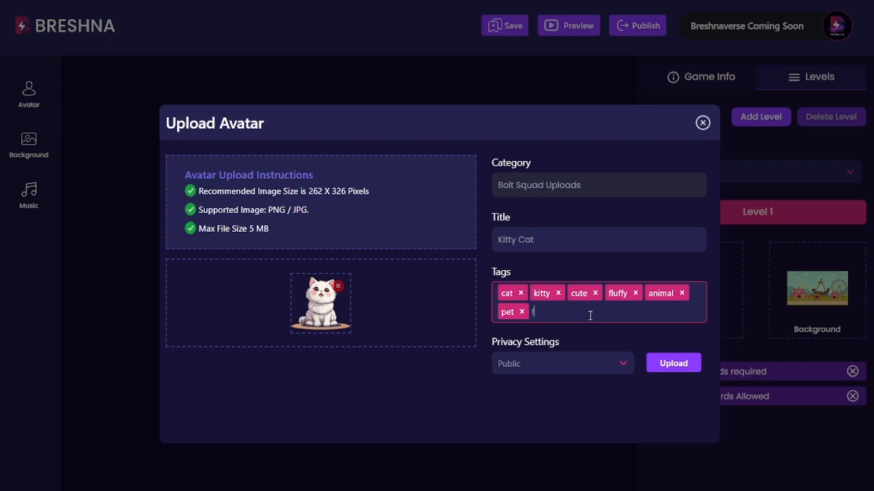
- Remove an accidentally entered gibberish tag
type("fdsjl dsjlgdfjsgjgdf gdd gdd")
key("Return")
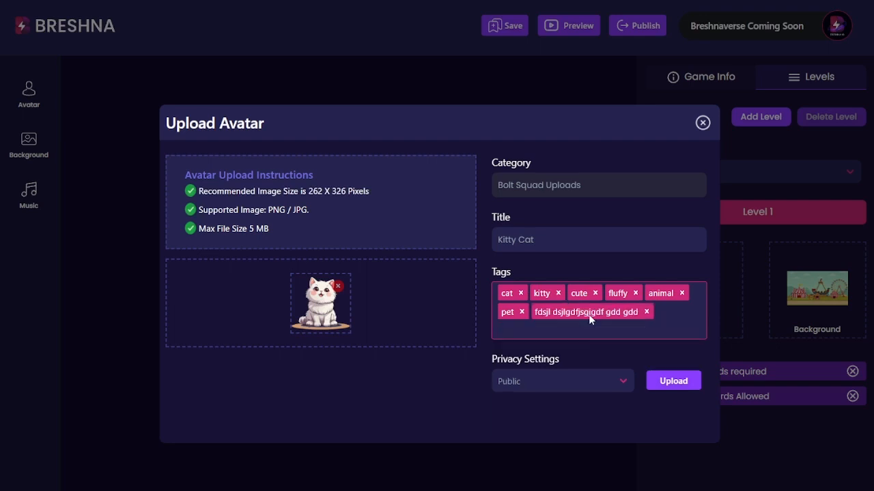
key("BackSpace")
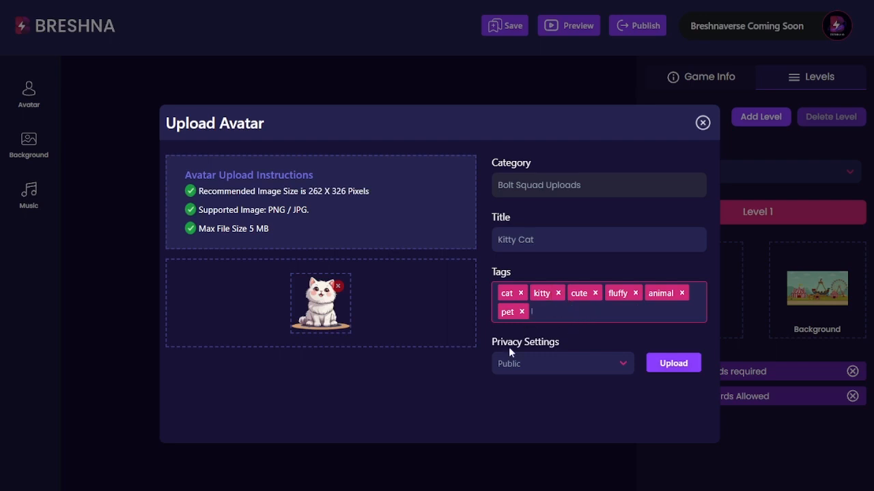
- Set the avatar's privacy to Public after trying Private
left_click(542, 362)
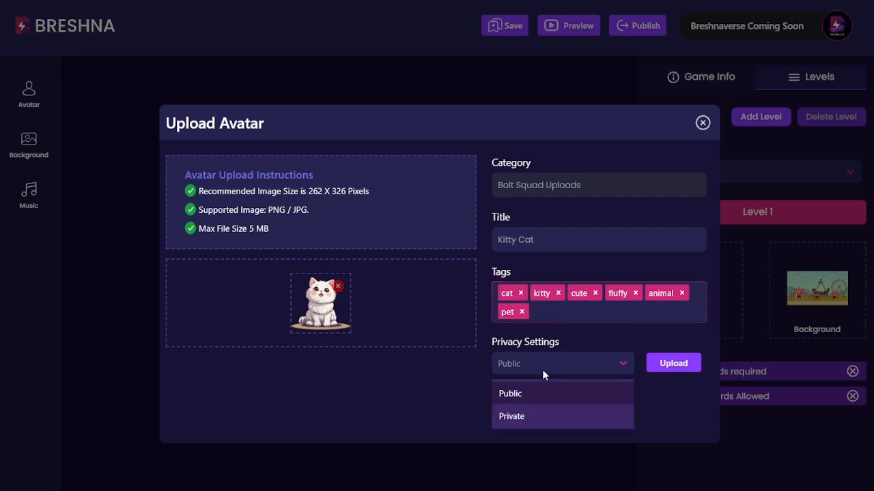
left_click(518, 397)
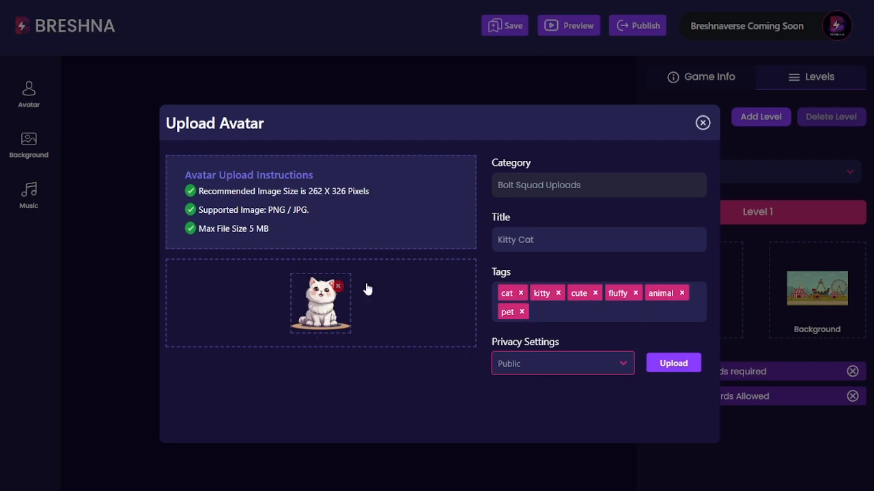
left_click(539, 364)
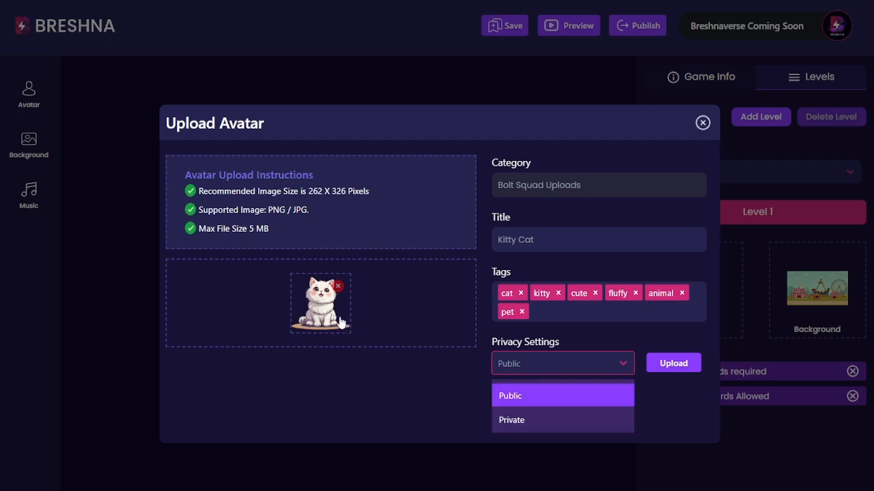
left_click(505, 419)
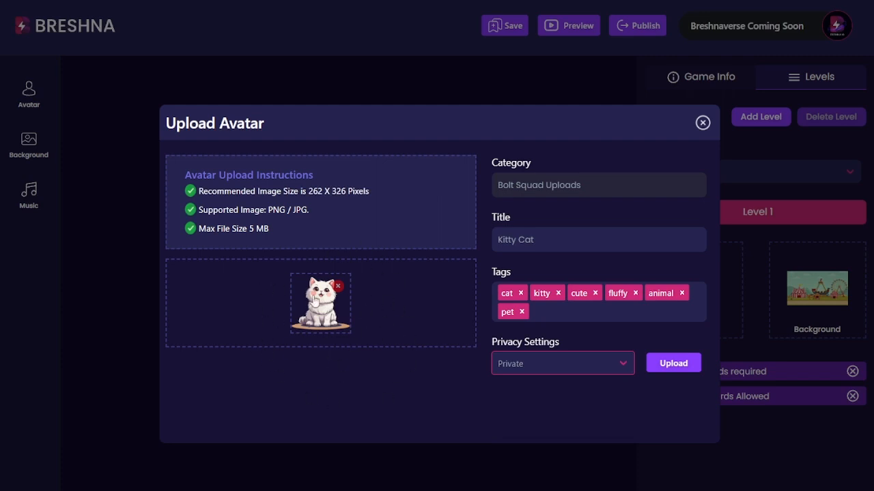
left_click(546, 362)
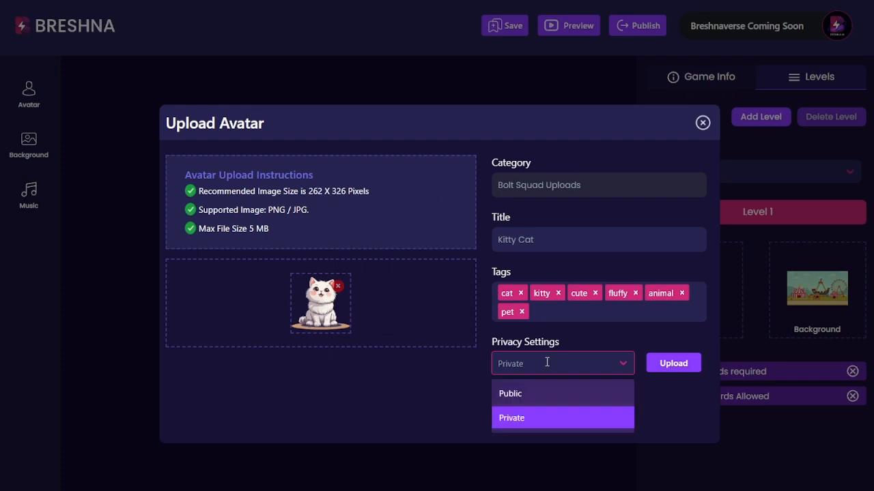
left_click(523, 395)
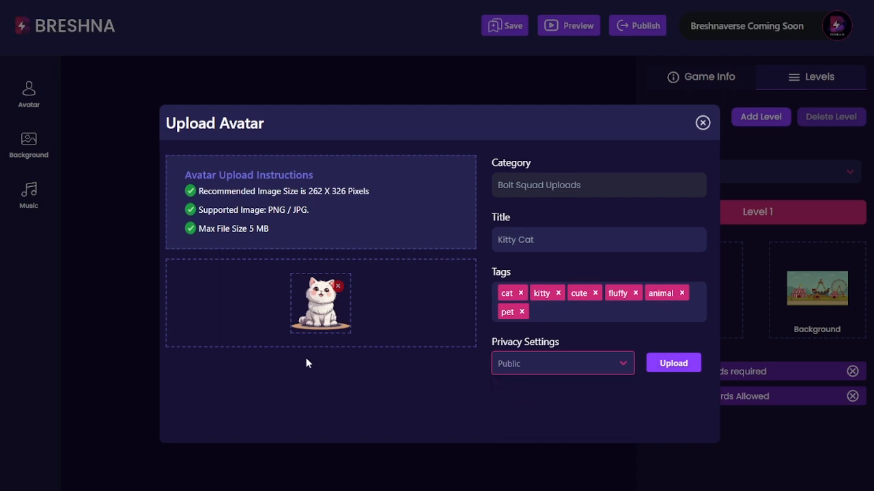
- Upload the Kitty Cat avatar and close the upload window
left_click(665, 367)
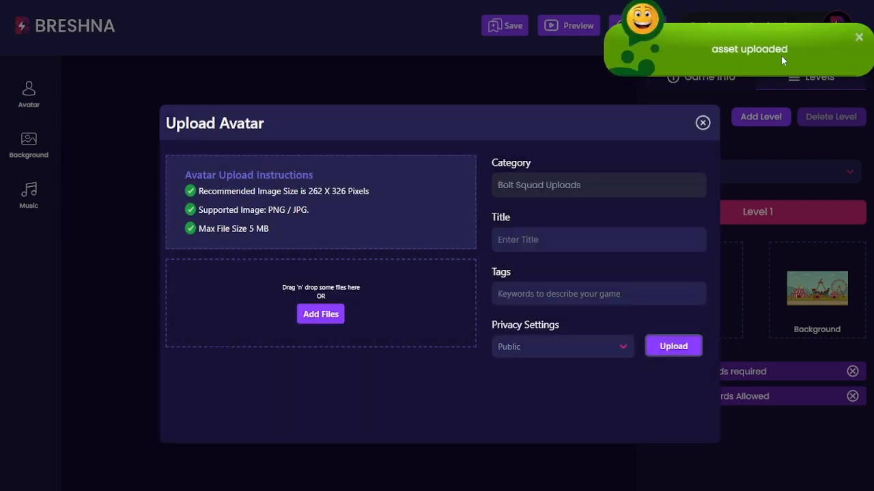
left_click(858, 37)
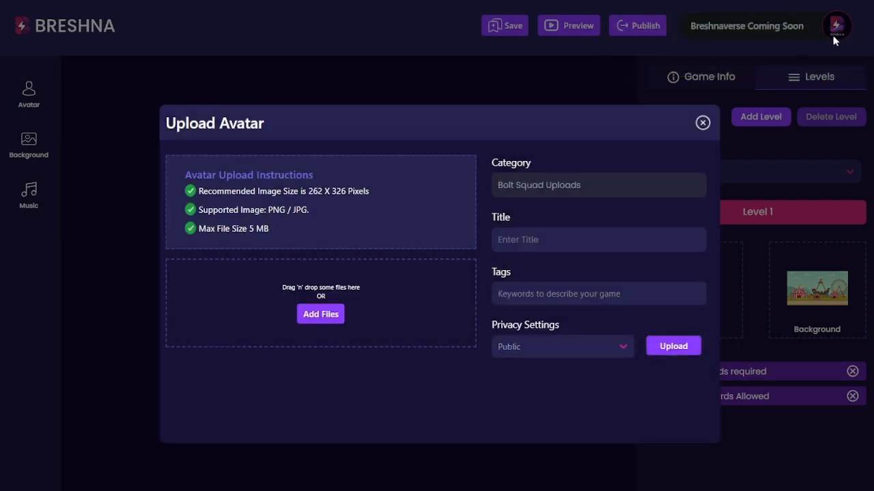
left_click(702, 122)
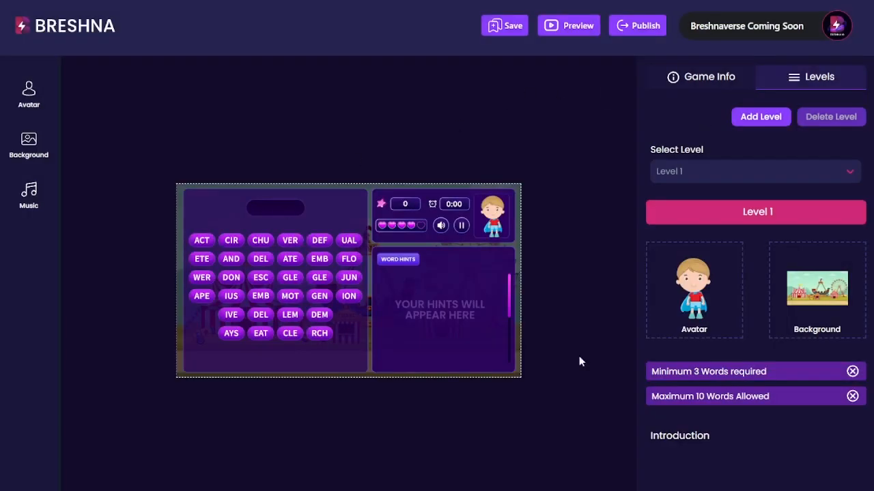
- Pick the white Kitty Cat from your avatars for Level 1, then open the Background library
left_click(31, 116)
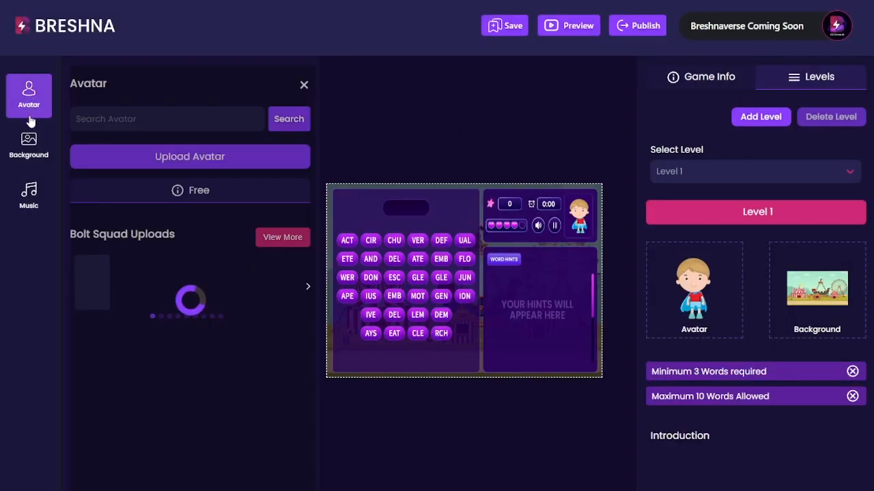
left_click(278, 192)
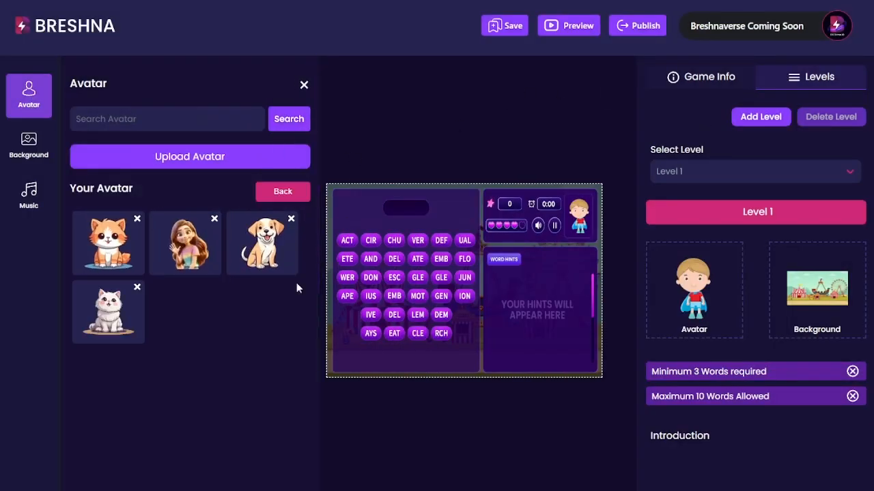
left_click(108, 311)
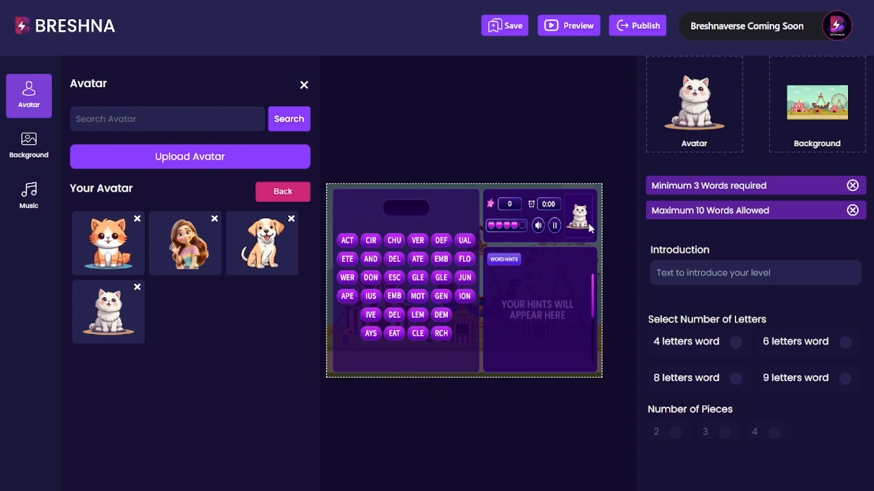
left_click(21, 149)
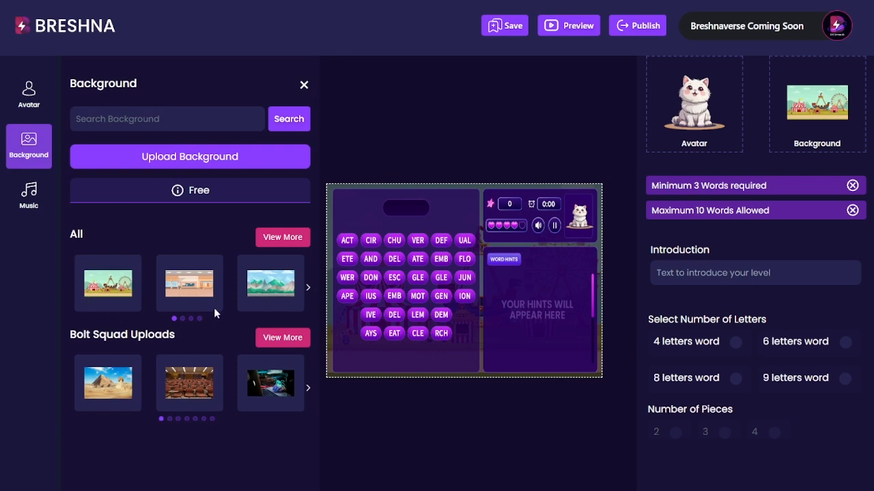
- Use the station interior as the background, then open the Music library
left_click(188, 278)
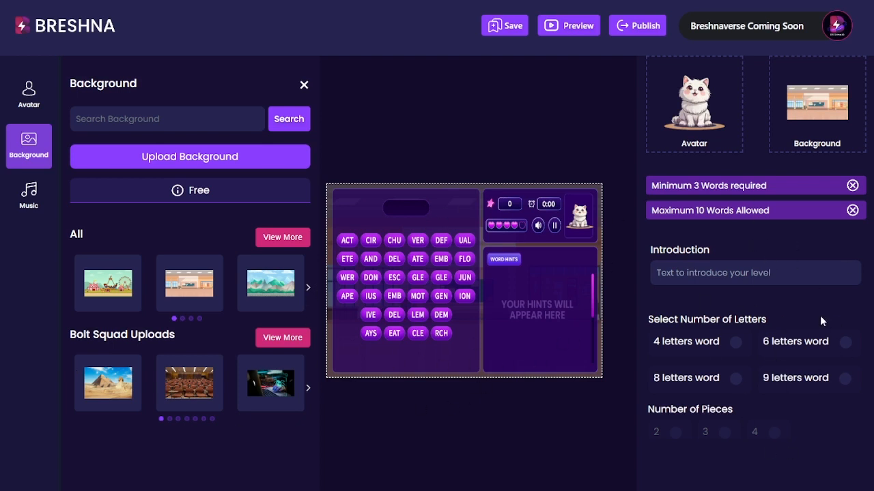
left_click(28, 198)
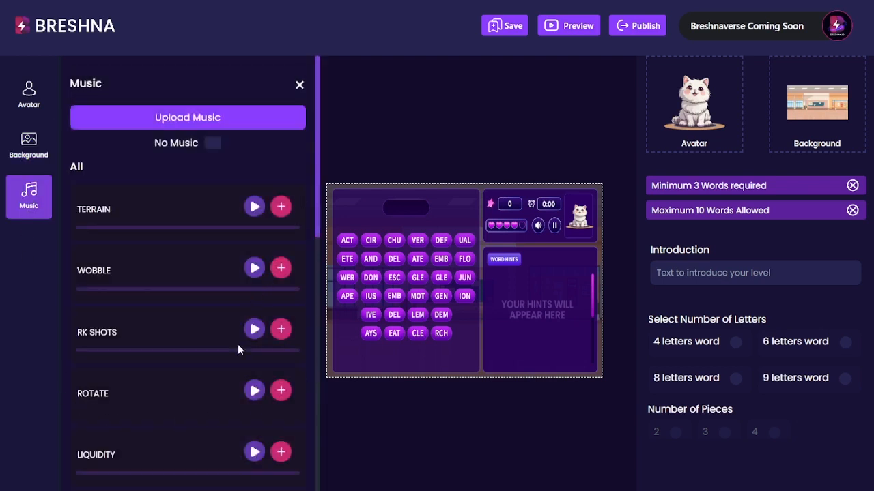
- Preview the LIQUIDITY and RK SHOTS music tracks
scroll(240, 346, "down", 1)
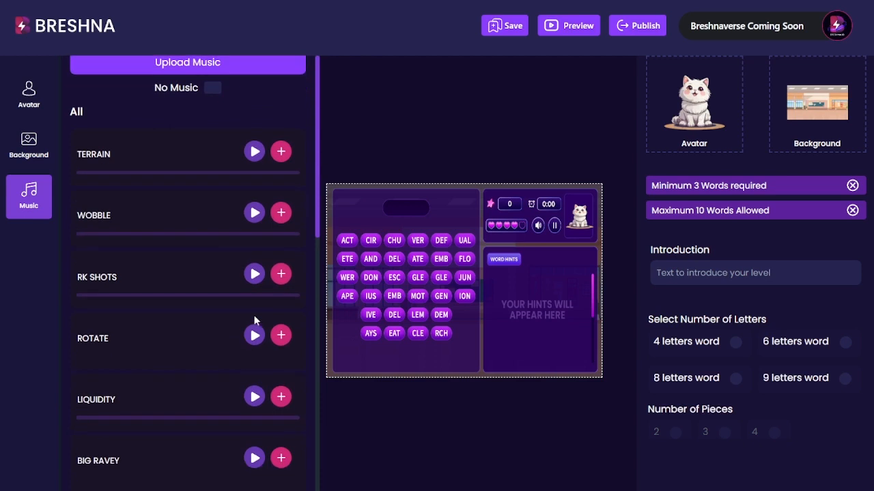
left_click(253, 397)
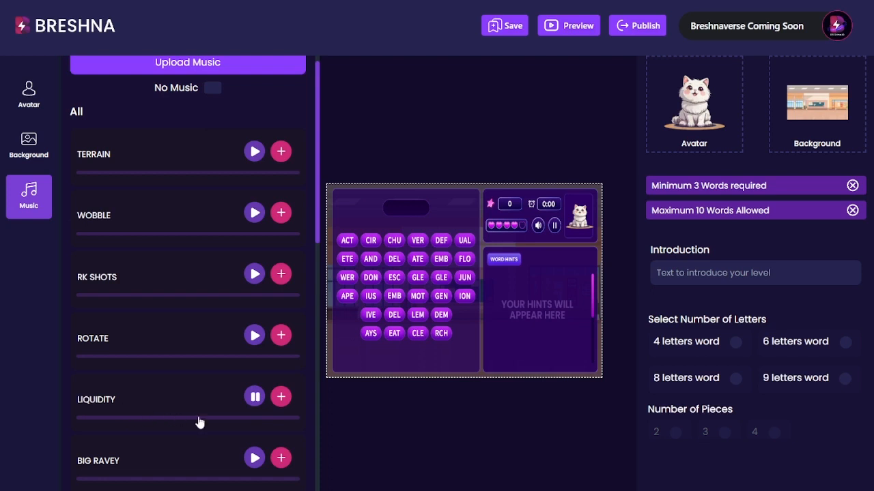
left_click(254, 399)
left_click(256, 276)
left_click(256, 275)
scroll(195, 424, "up", 1)
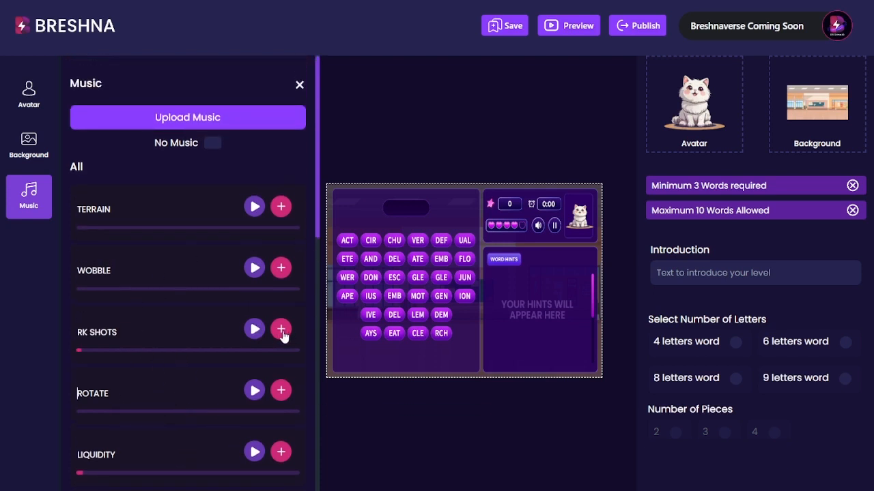
- Add RK SHOTS as the level's music, toggling No Music on and off along the way
left_click(283, 333)
left_click(212, 143)
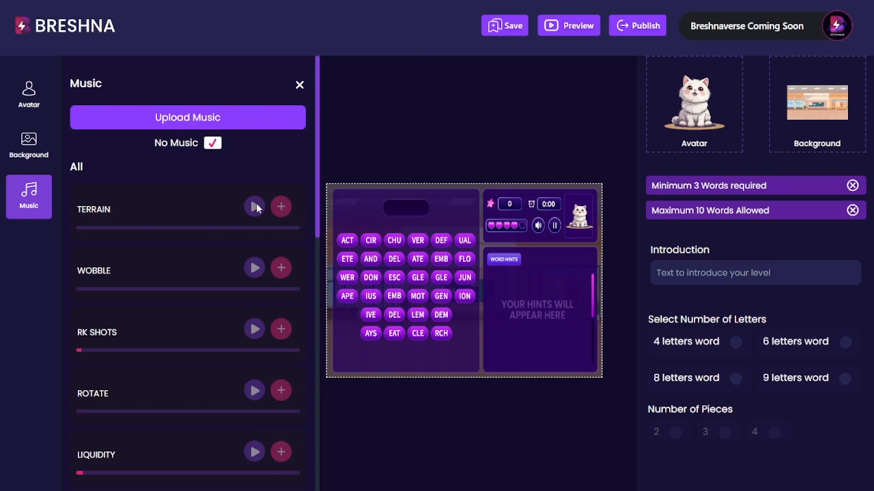
left_click(255, 289)
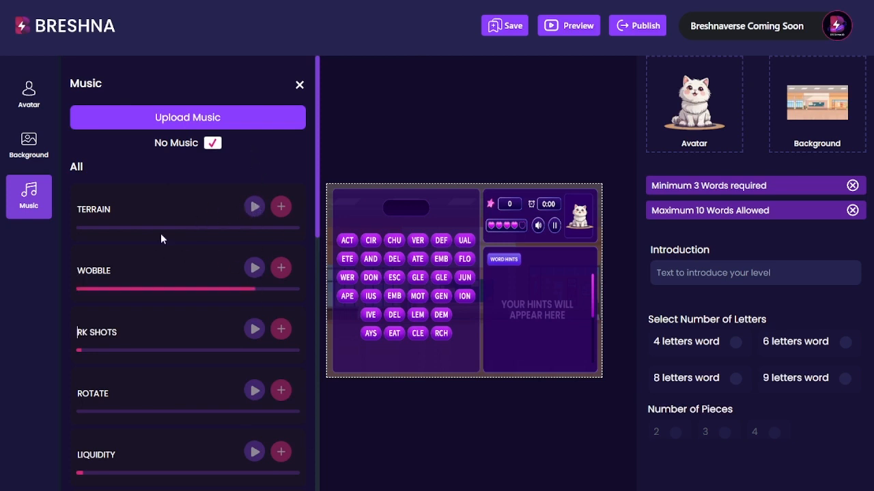
left_click(213, 142)
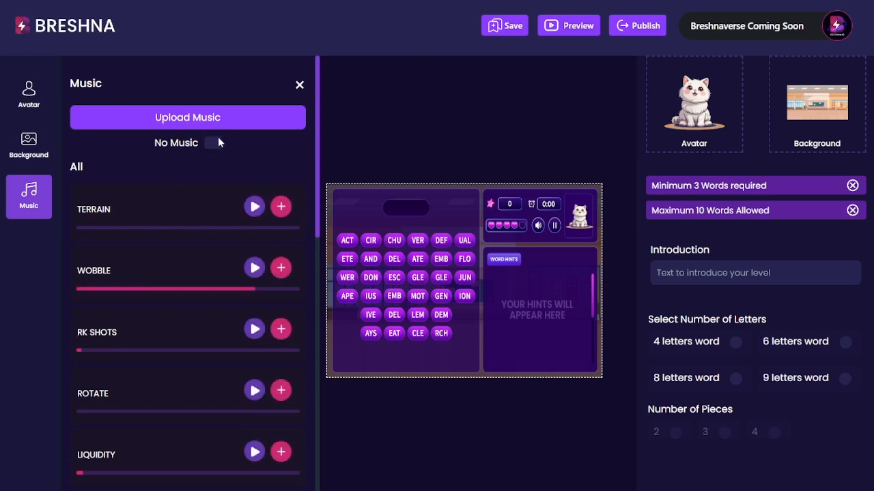
left_click(286, 337)
- Review the Upload Music requirements and close that form
left_click(210, 117)
left_click_drag(280, 212, 154, 161)
left_click(294, 211)
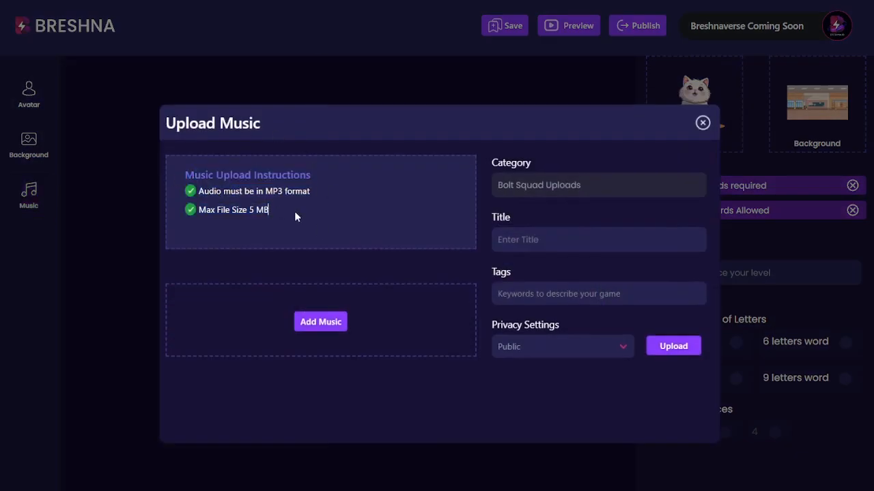
left_click(703, 123)
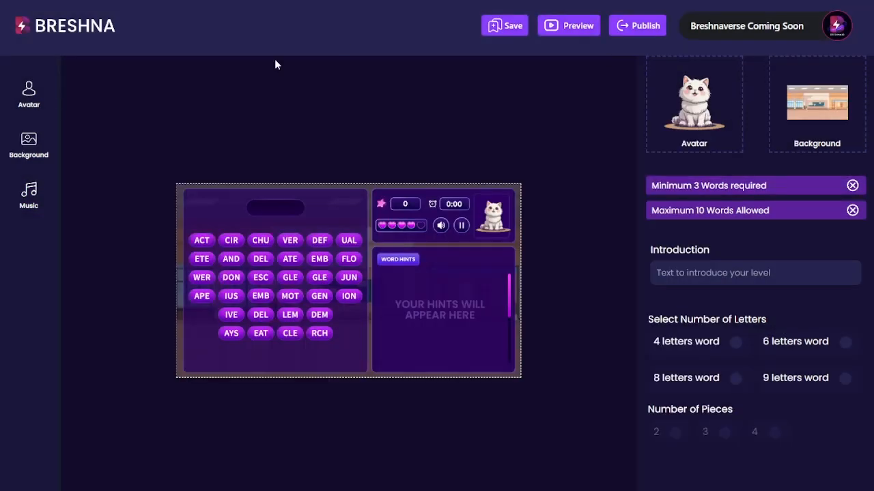
- Review the Upload Background requirements and close that form
left_click(28, 144)
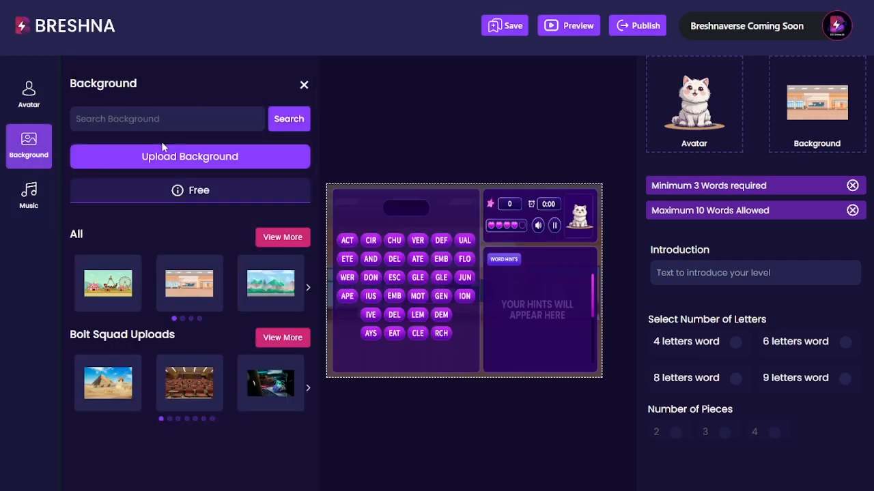
left_click(166, 158)
left_click_drag(282, 232, 161, 173)
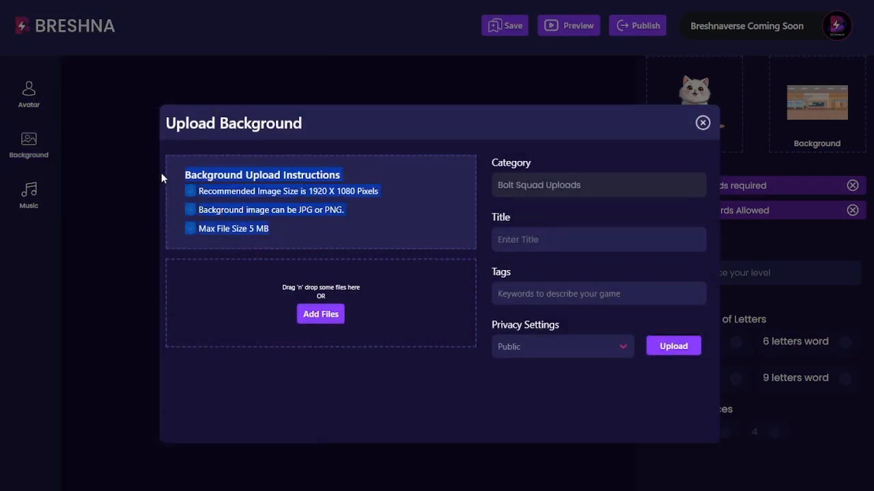
left_click(320, 230)
left_click(260, 91)
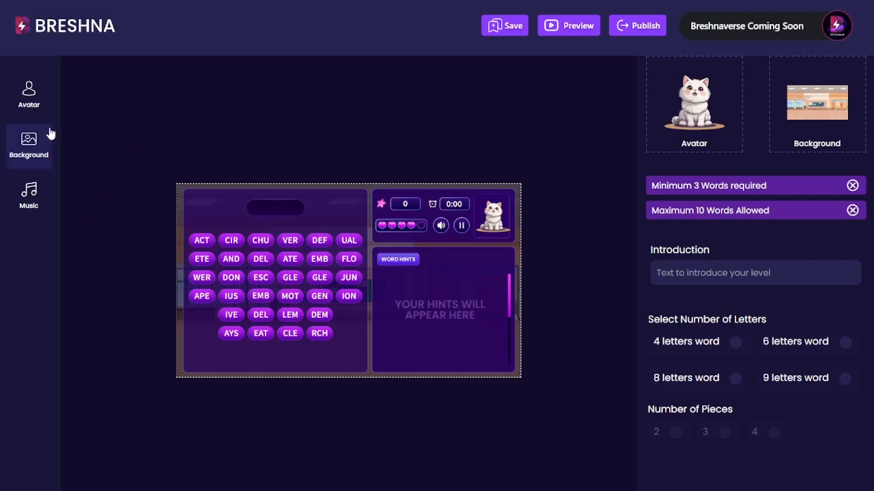
- Close the 'Minimum 3 Words required' and 'Maximum 10 Words Allowed' bars in Level 1 settings
scroll(765, 167, "up", 5)
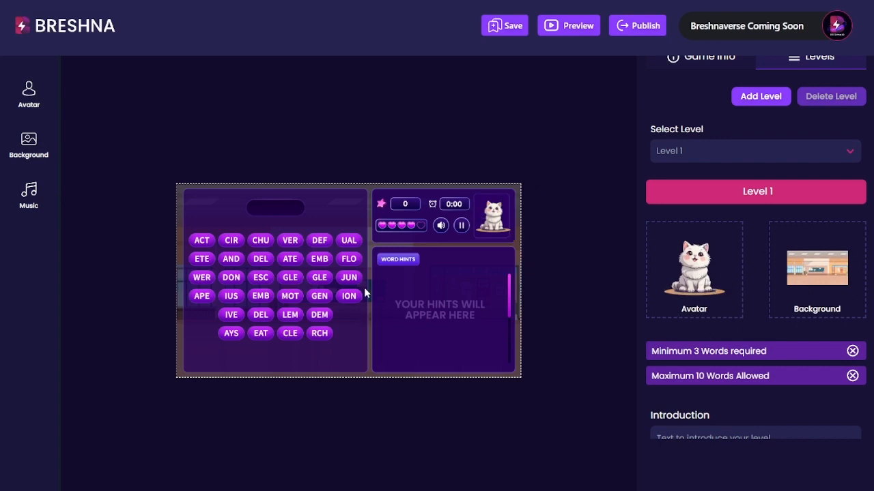
scroll(719, 266, "down", 3)
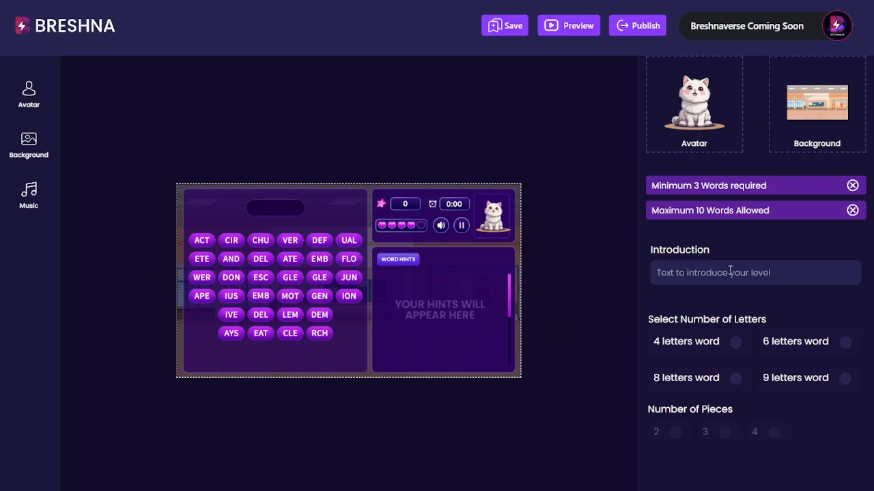
scroll(728, 270, "up", 1)
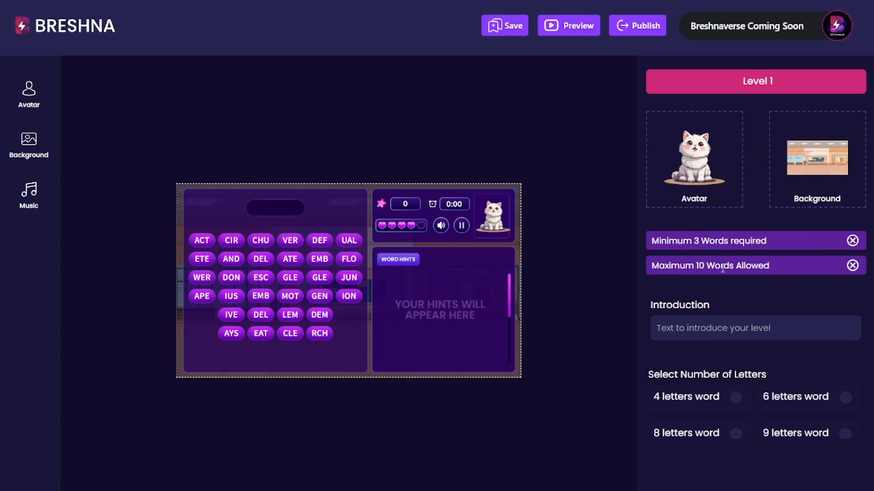
left_click(852, 242)
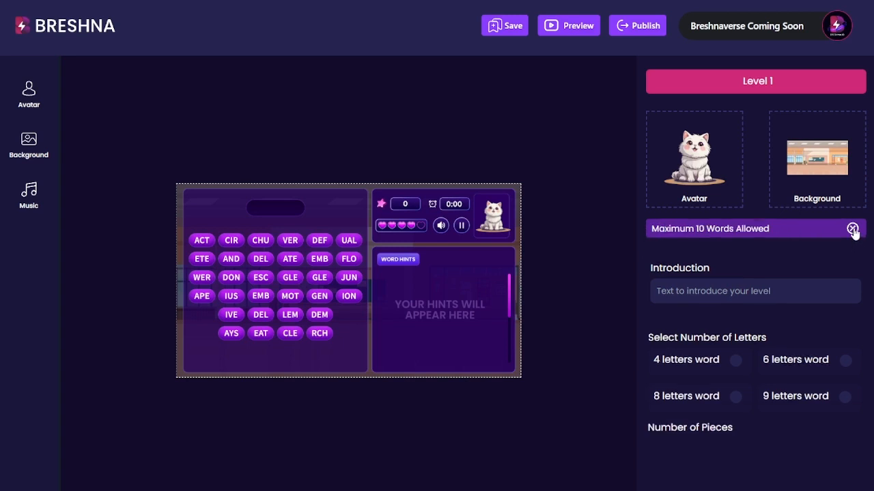
left_click(853, 229)
scroll(743, 234, "up", 3)
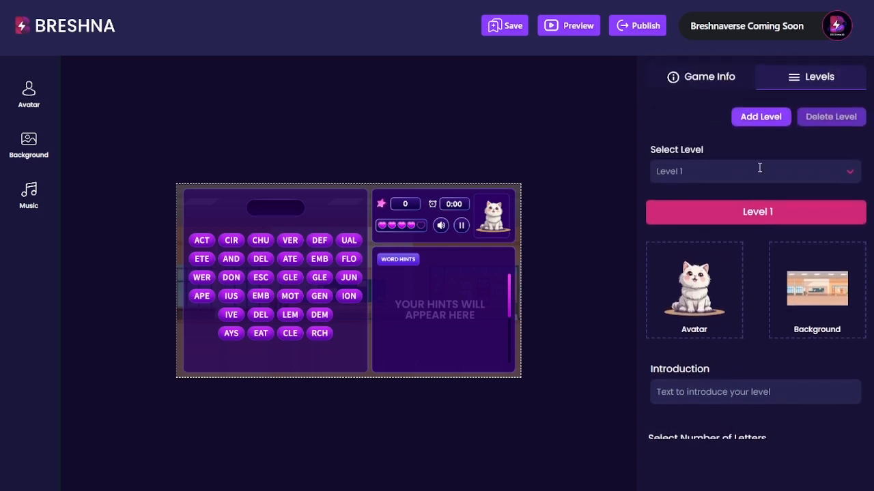
scroll(744, 267, "down", 5)
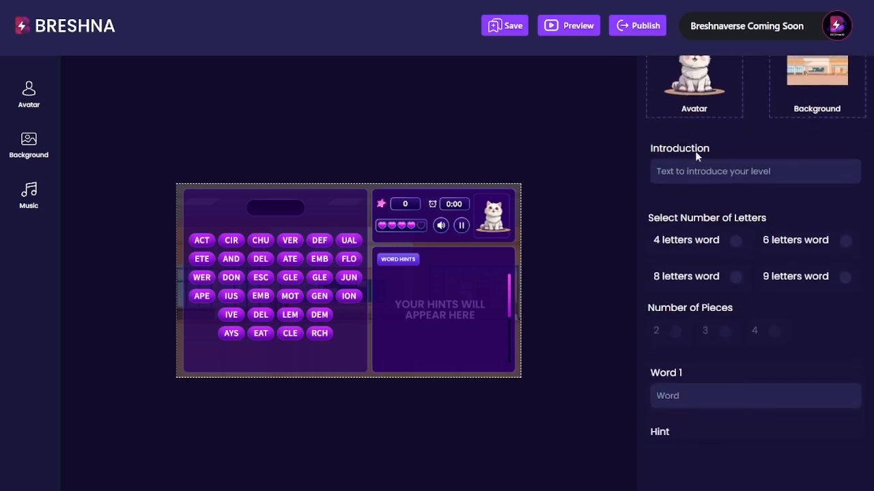
left_click_drag(777, 171, 636, 174)
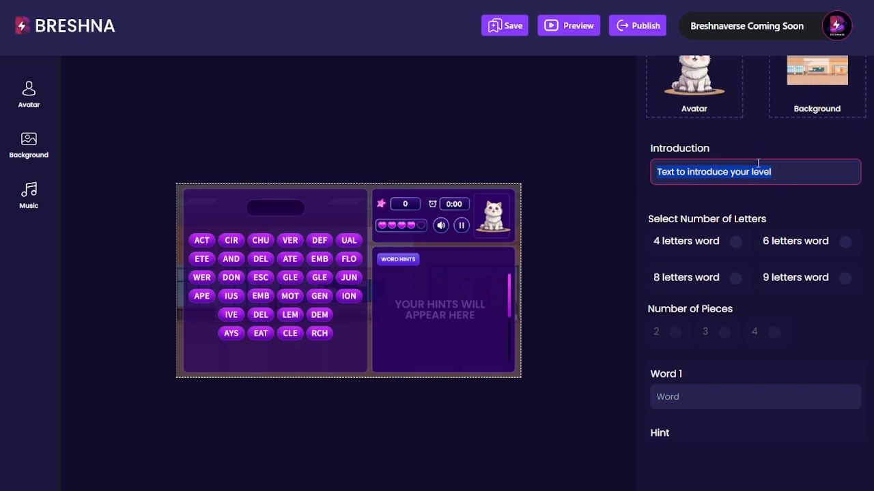
- Replace the introduction with 'Use the hints to guess the English themed 4-letter words!'
key("BackSpace")
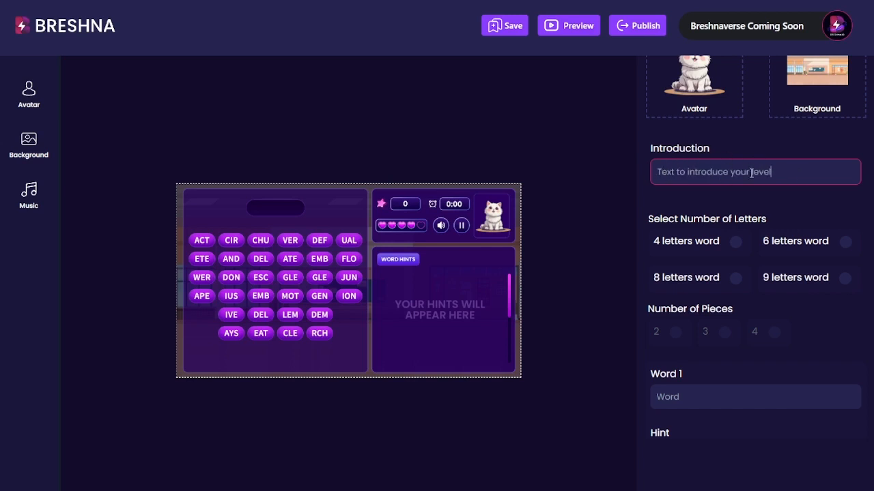
left_click_drag(775, 170, 633, 176)
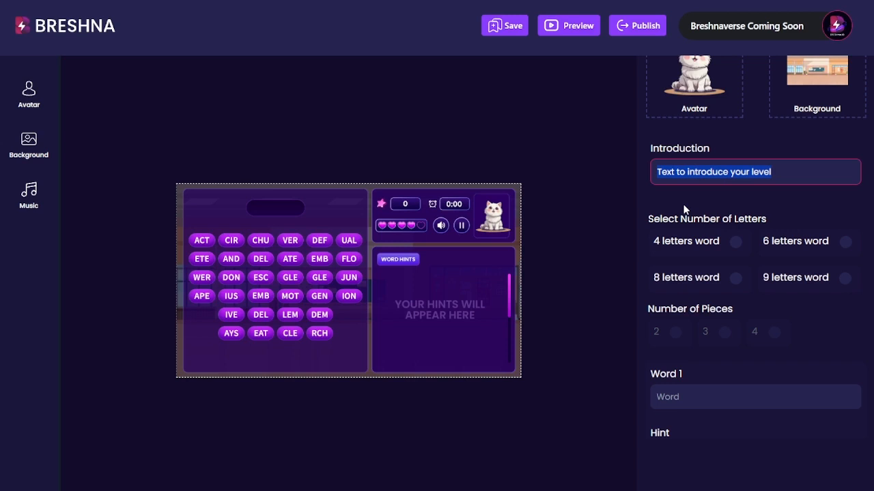
type("Use the hints to guess the ")
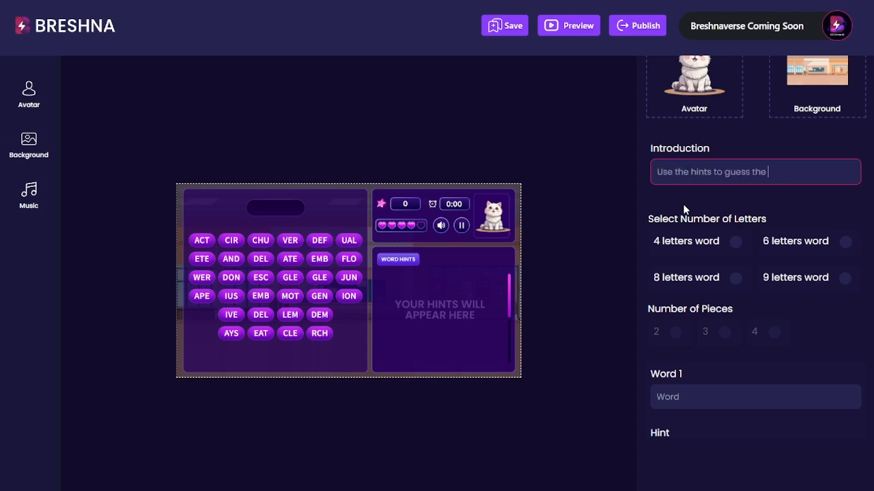
type("English themed")
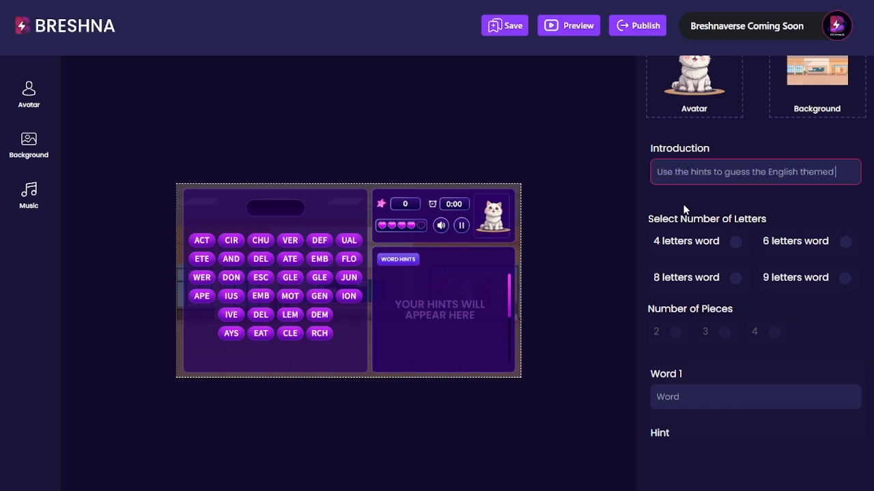
type(" 4-letter words!")
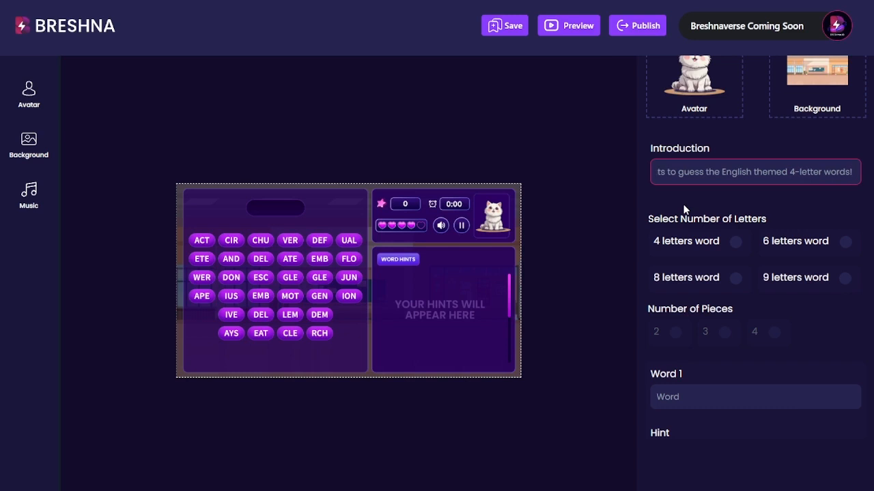
- Extend it with 'by putting together the groups of letters! If you need help visit mywebsite.com!'
key("BackSpace")
type("by putting together the groups")
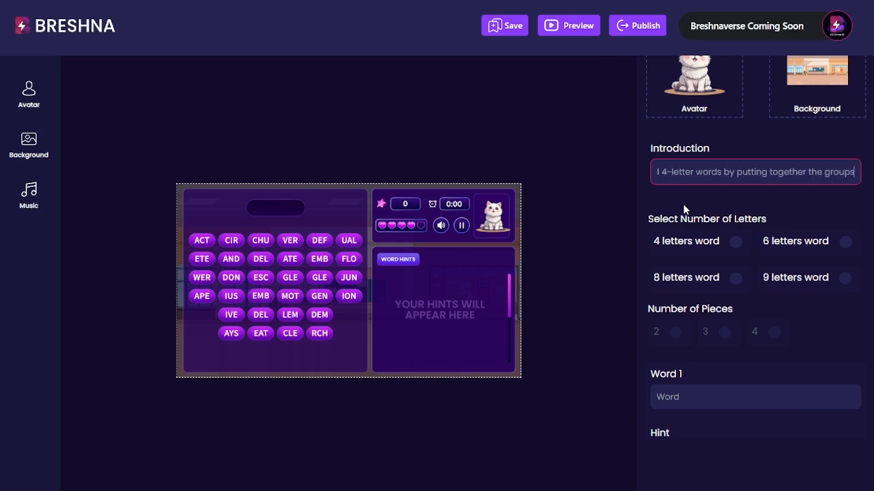
type(" of letters! If you")
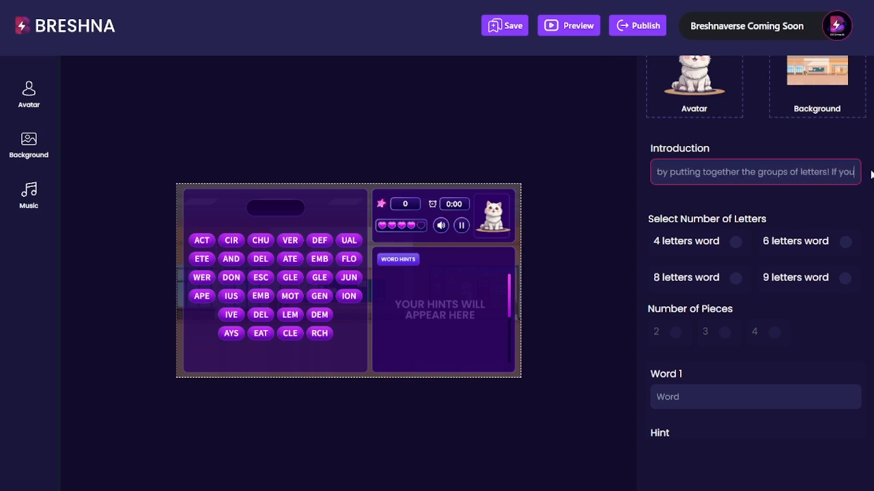
type(" need help visit mywebsite.com")
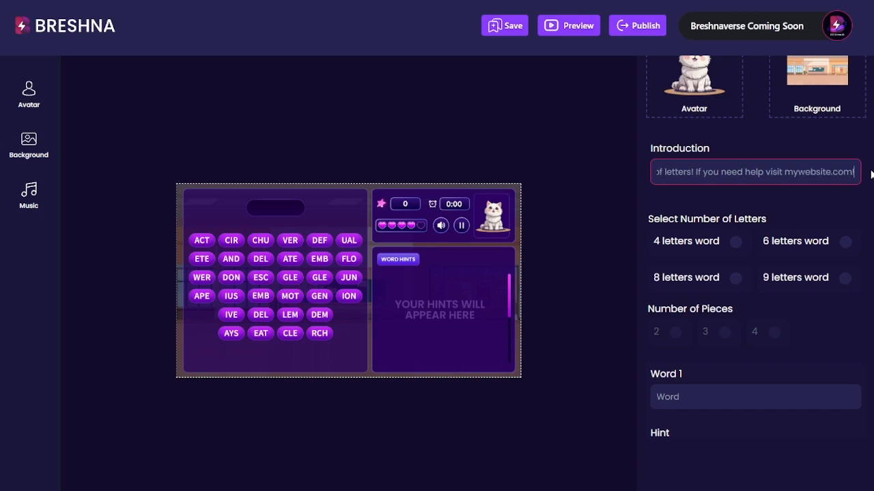
type("!")
left_click_drag(783, 172, 856, 172)
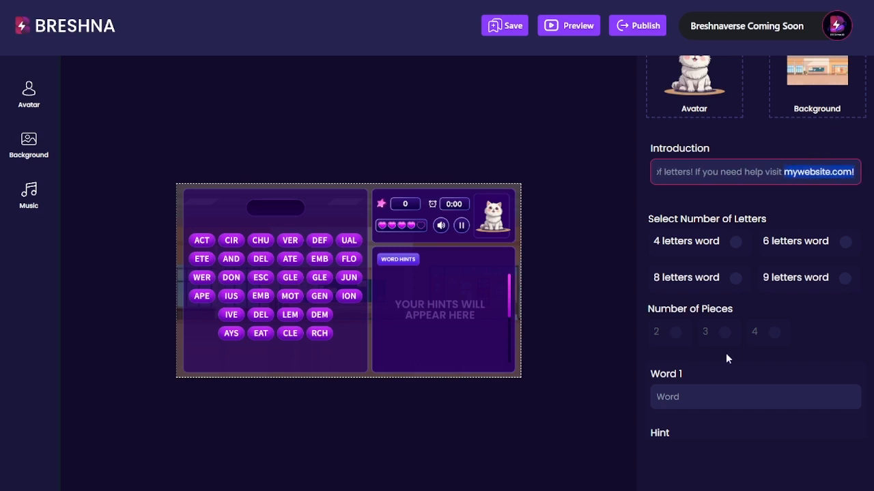
scroll(725, 369, "down", 1)
scroll(750, 287, "up", 2)
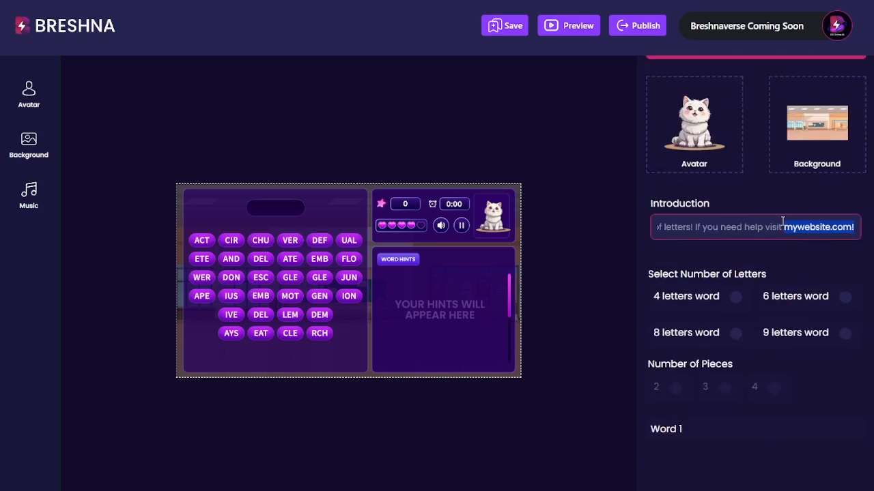
left_click(858, 229)
scroll(753, 210, "down", 2)
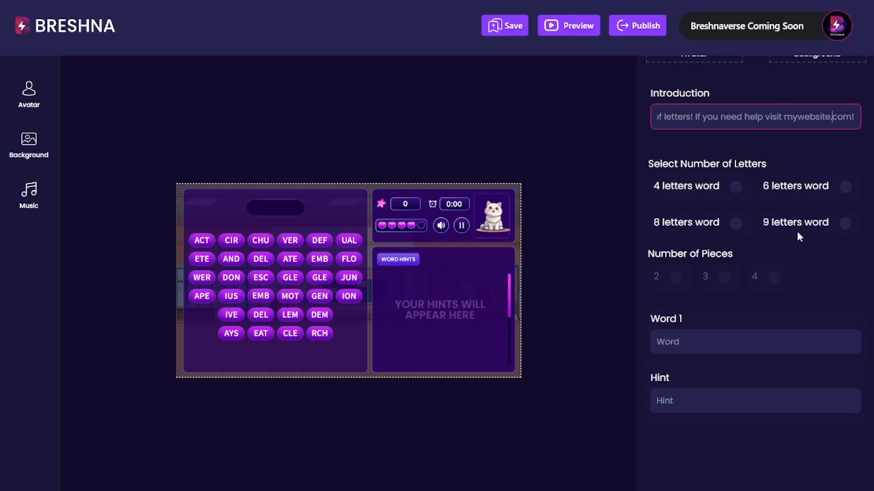
- Try out 4-, 6- and 8-letter word settings with 2, 3 and 4 pieces
left_click(743, 185)
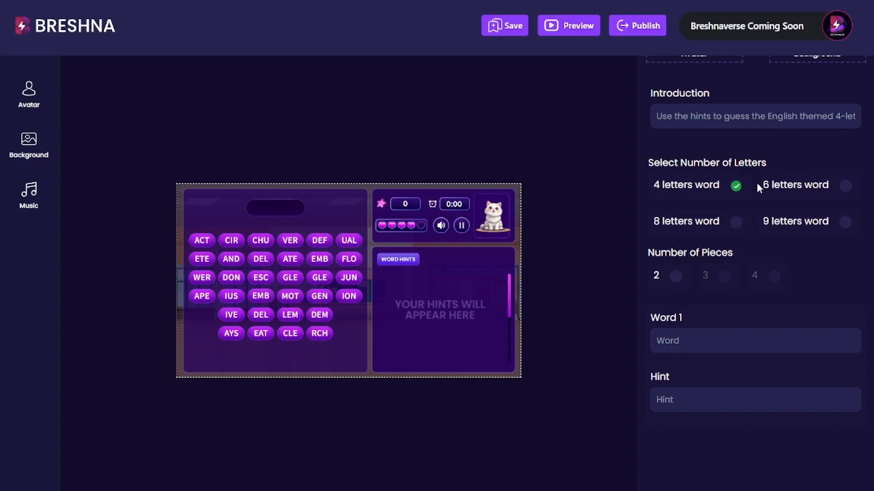
left_click(675, 275)
left_click(841, 185)
left_click(726, 280)
left_click(735, 222)
left_click(677, 278)
left_click(774, 277)
- Settle Level 1 on 4-letter words split into 2 pieces
left_click(736, 186)
scroll(754, 230, "up", 4)
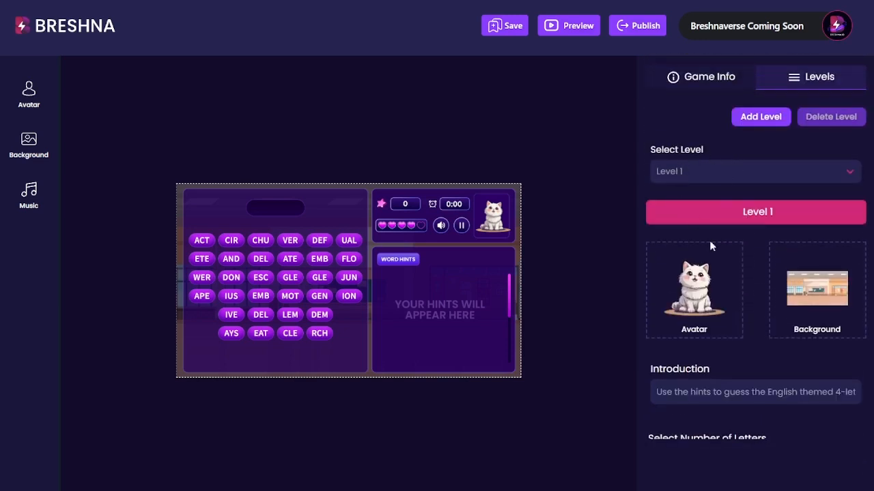
scroll(712, 246, "down", 3)
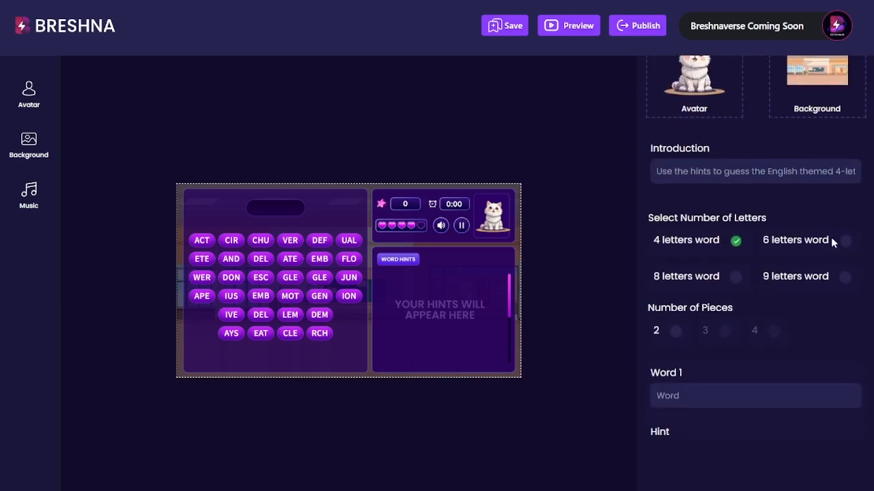
scroll(723, 256, "down", 1)
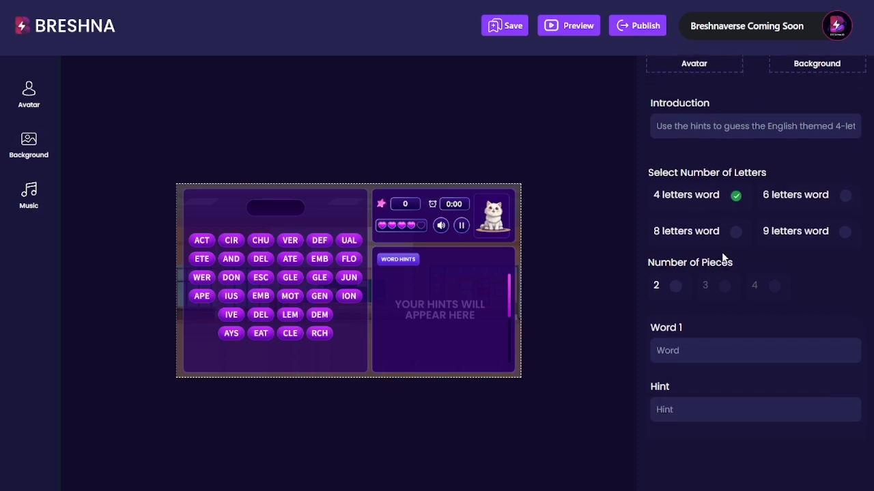
scroll(721, 262, "down", 3)
scroll(720, 267, "up", 5)
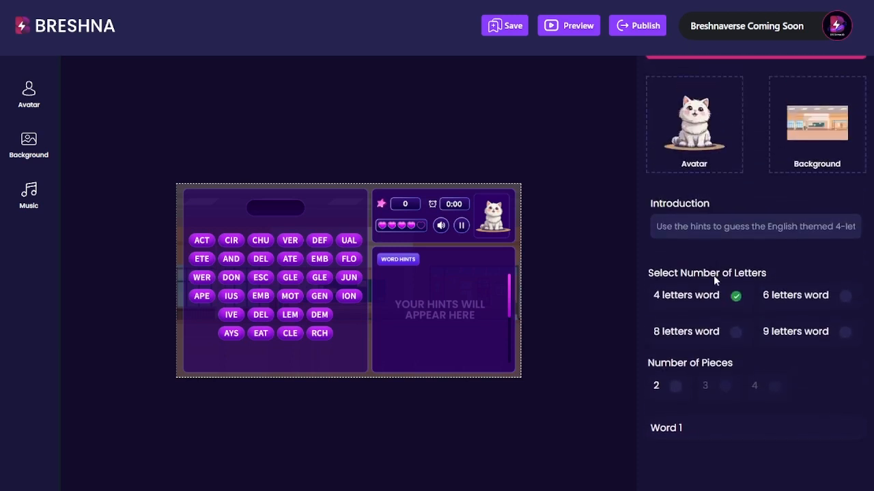
scroll(714, 278, "down", 1)
scroll(716, 277, "up", 3)
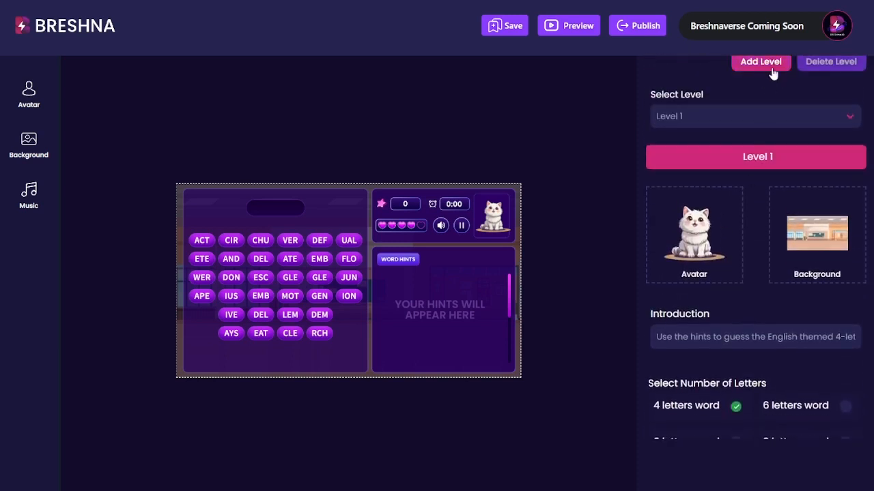
scroll(788, 301, "down", 5)
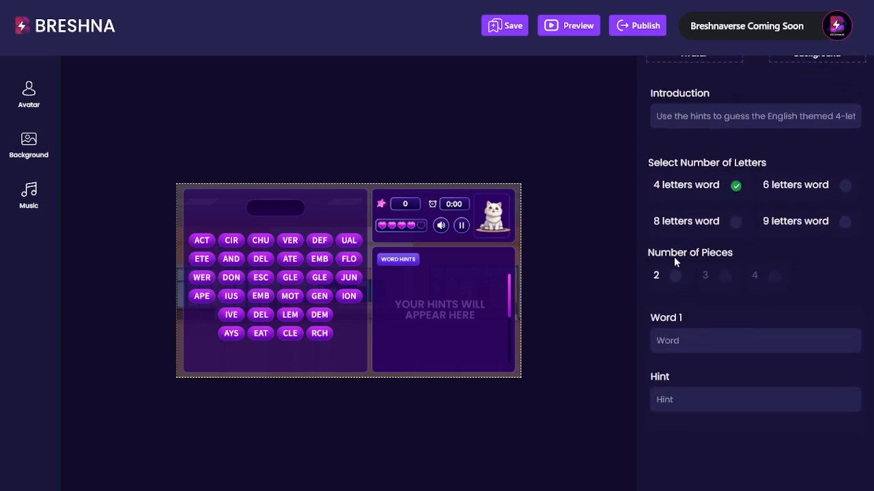
left_click(680, 279)
scroll(747, 326, "down", 2)
left_click_drag(681, 230, 659, 228)
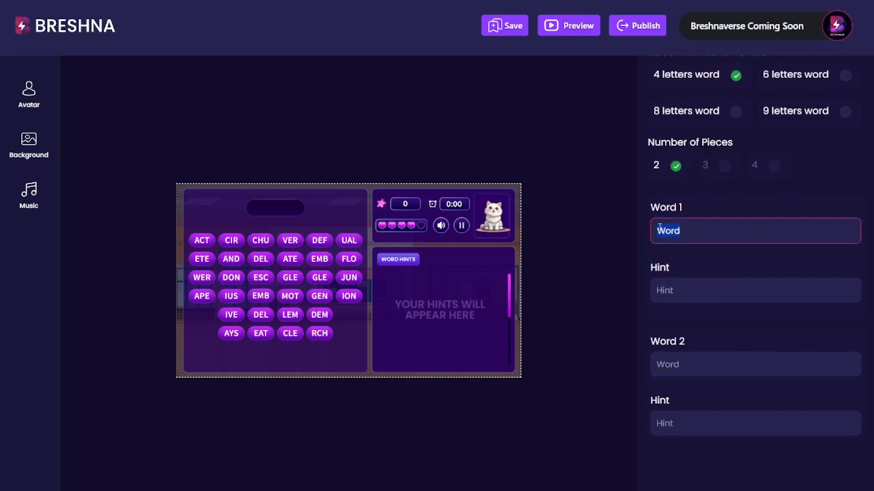
- Paste the copied definition into the first word's hint field and check it
left_click(715, 227)
left_click(54, 463)
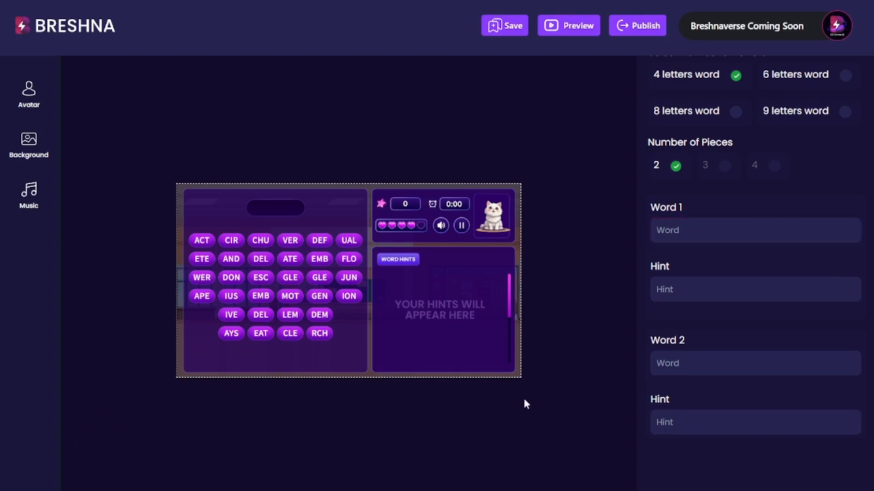
left_click(688, 280)
type("A distinct meaningful element of speech or writing.")
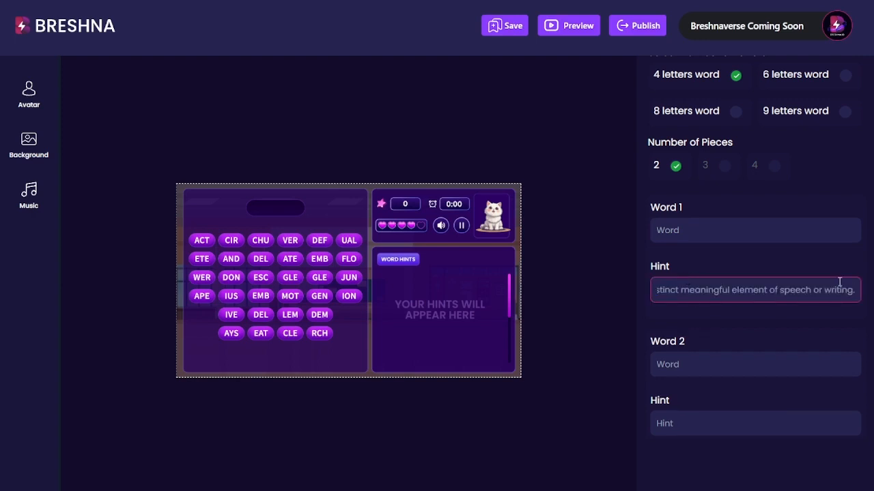
key("Home")
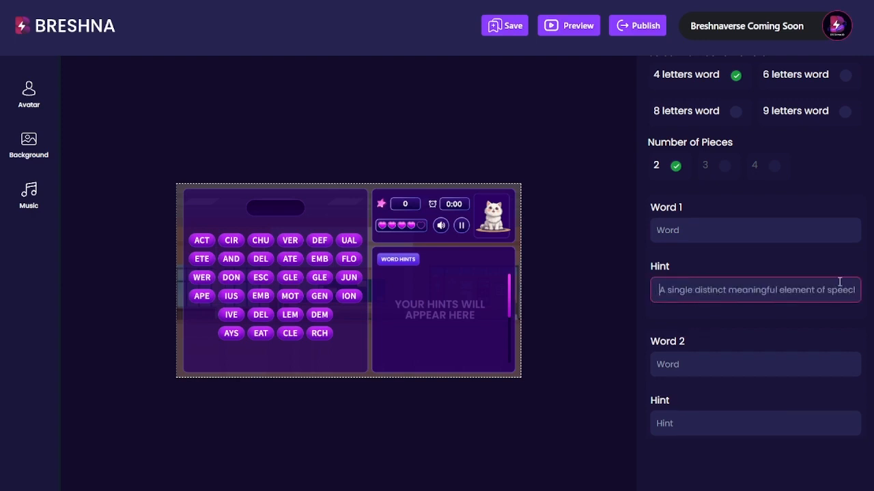
key("Right")
key("Right")
key("Right")
key("Right")
key("Right")
key("Right")
key("Right")
key("Right")
key("Right")
key("Right")
key("Right")
key("Right")
key("Right")
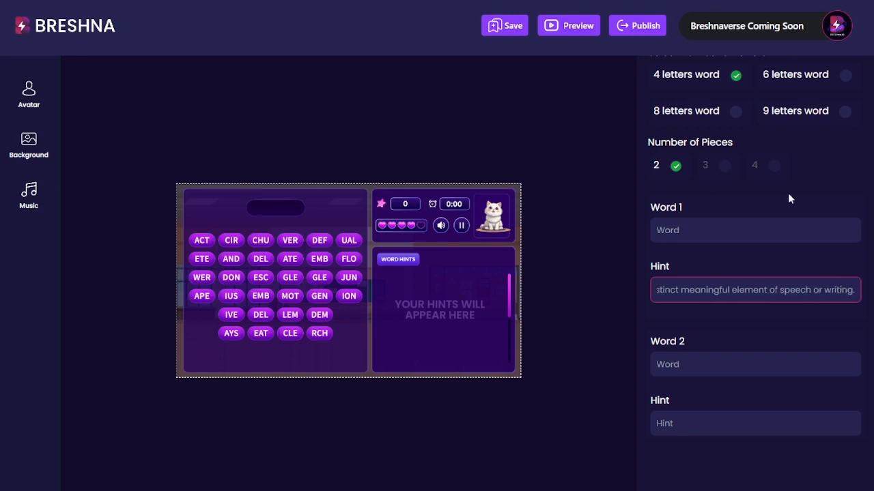
- Enter 'Text' as Word 2, with the written-or-printed-words definition as its hint
double_click(687, 364)
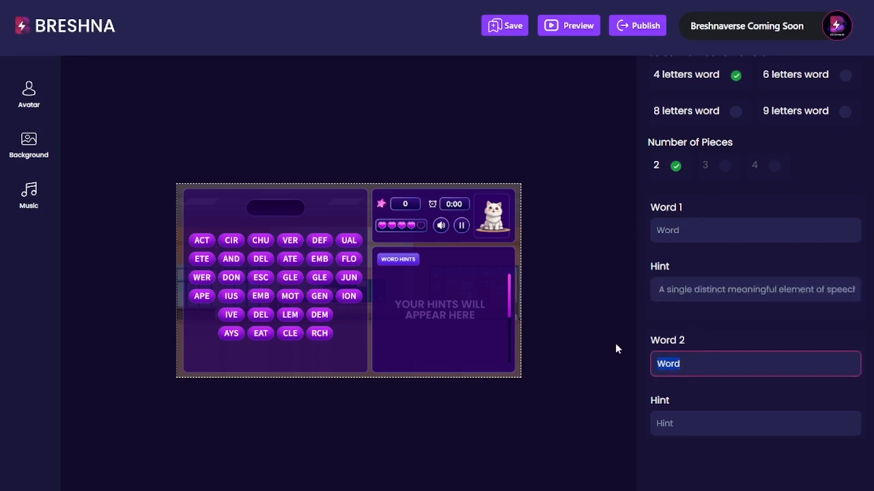
key("alt+Tab")
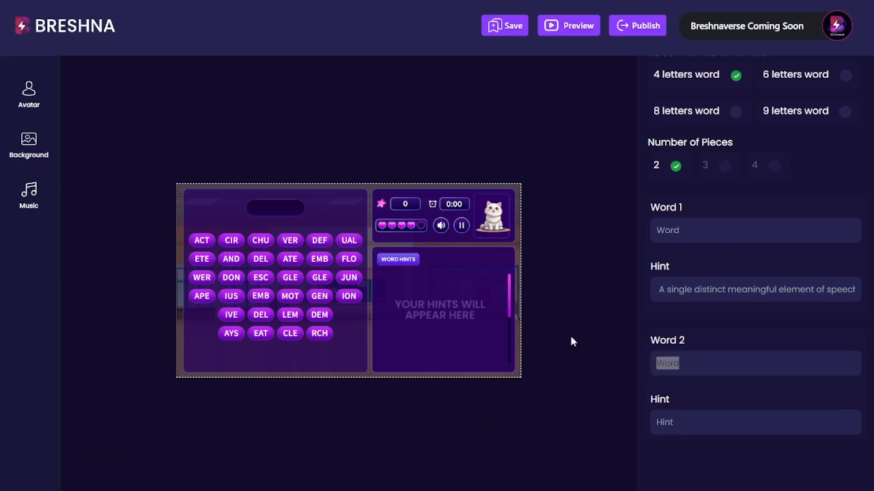
left_click(710, 362)
key("BackSpace")
key("BackSpace")
key("BackSpace")
key("BackSpace")
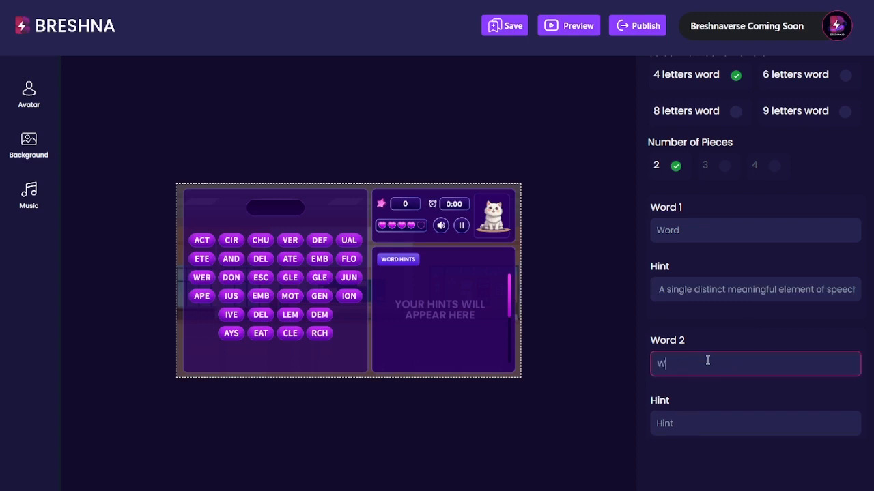
type("Text")
key("Tab")
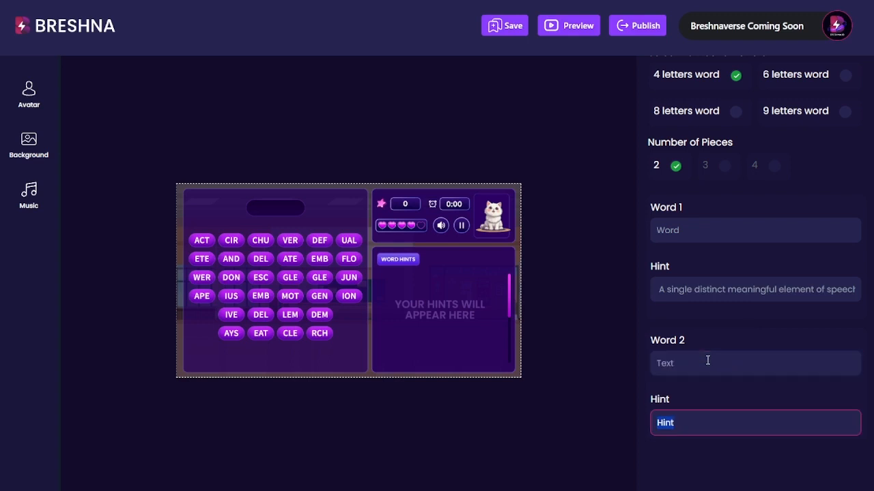
key("ctrl+v")
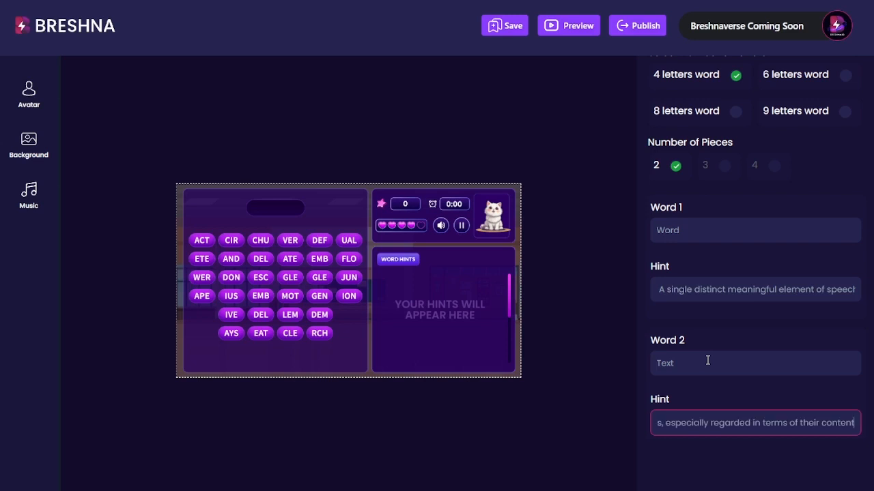
key("Home")
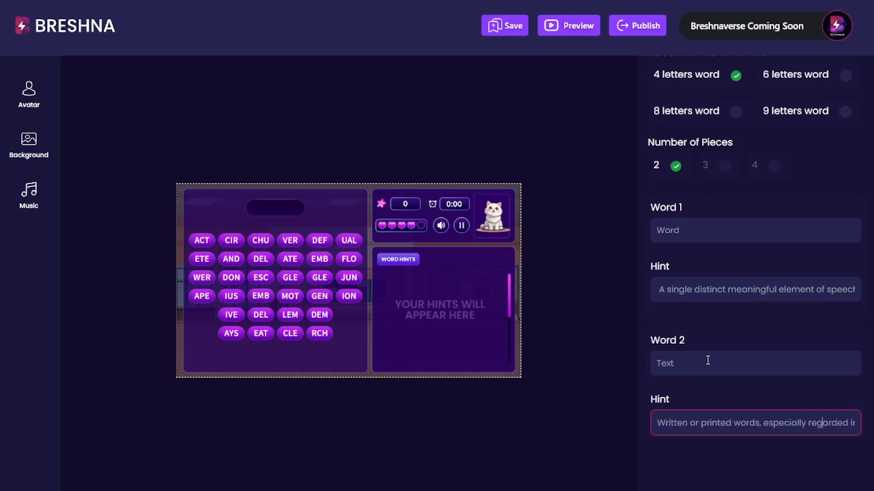
key("Right")
key("Right")
key("Right")
key("Right")
key("Right")
key("Right")
key("Right")
key("Right")
key("Right")
key("Right")
key("Right")
key("Right")
key("Right")
key("Right")
key("Right")
key("Right")
key("Right")
key("Right")
key("Right")
key("Right")
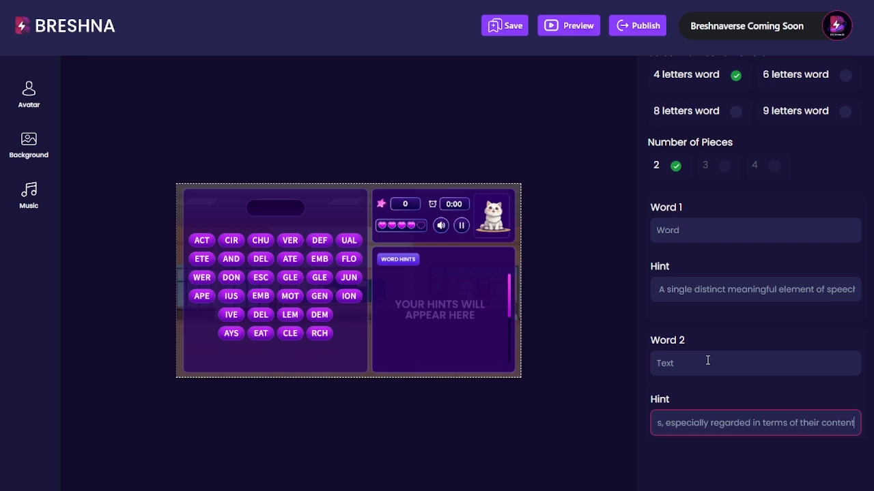
scroll(708, 360, "down", 3)
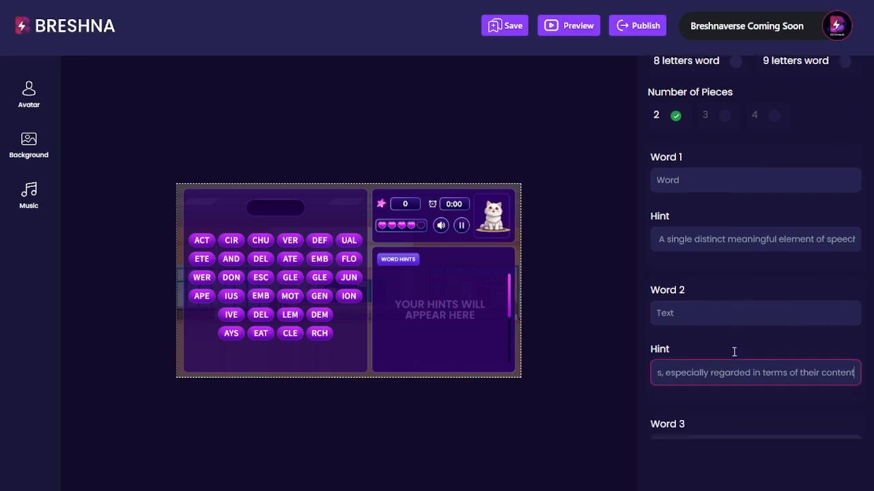
- Enter 'Verb' as Word 3 and paste the action, state or occurrence definition as its hint
left_click(710, 306)
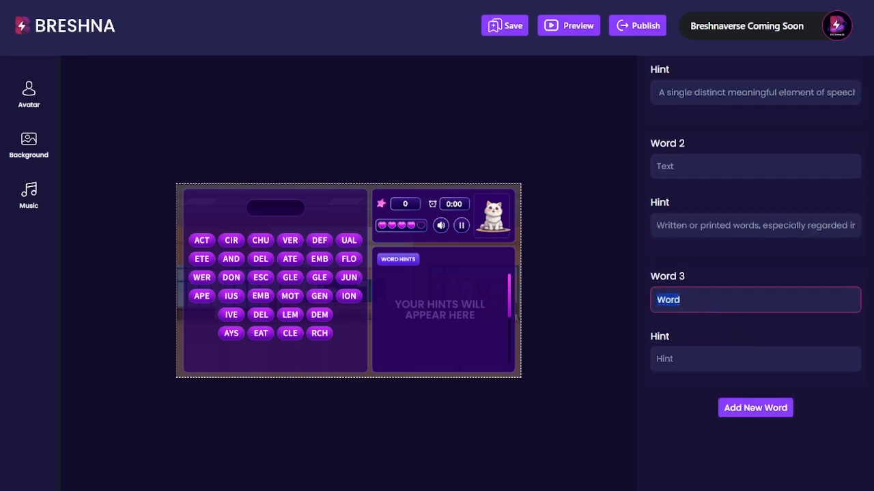
key("alt+Tab")
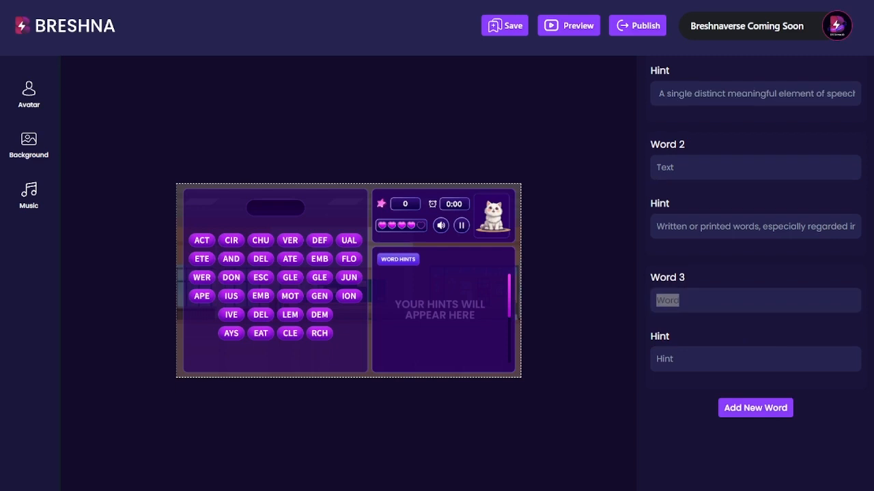
left_click(681, 296)
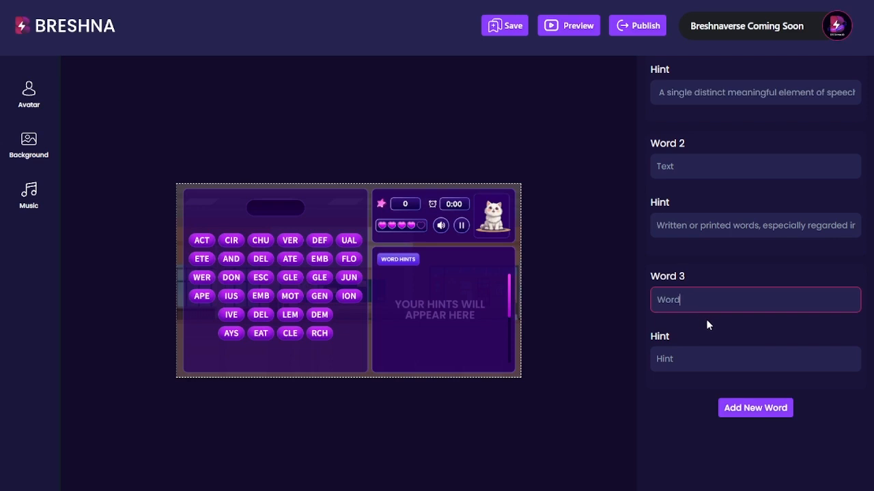
double_click(709, 305)
type("Verb")
key("alt+Tab")
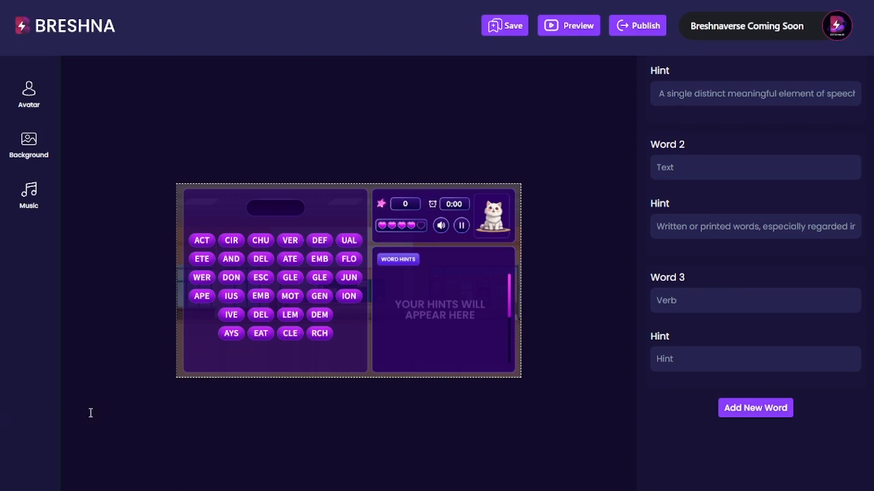
double_click(715, 351)
key("ctrl+v")
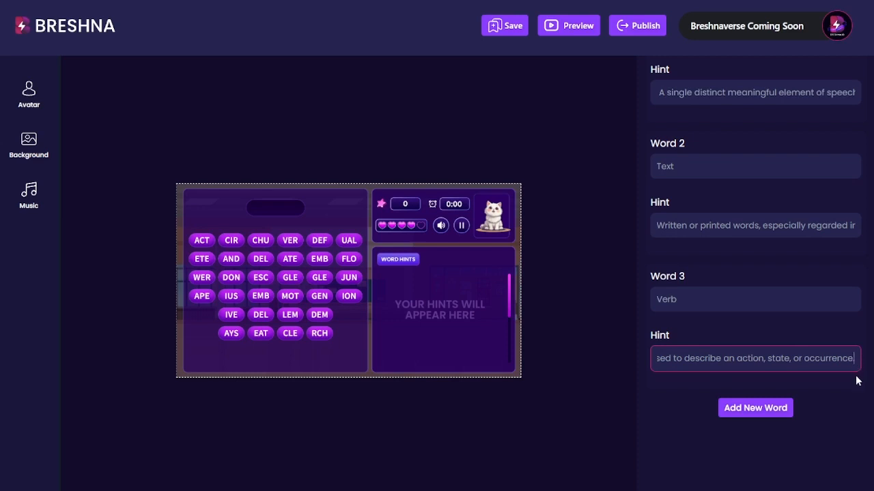
- Add a fourth word entry to Level 1
left_click(756, 408)
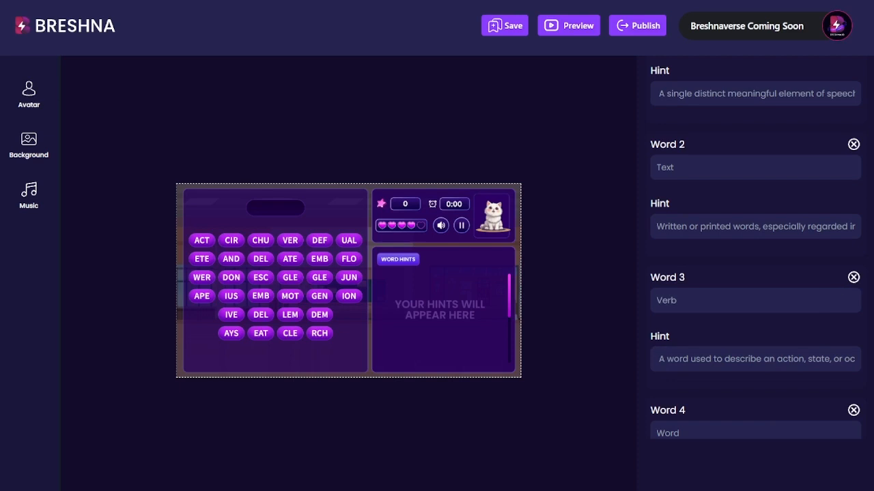
scroll(743, 344, "up", 3)
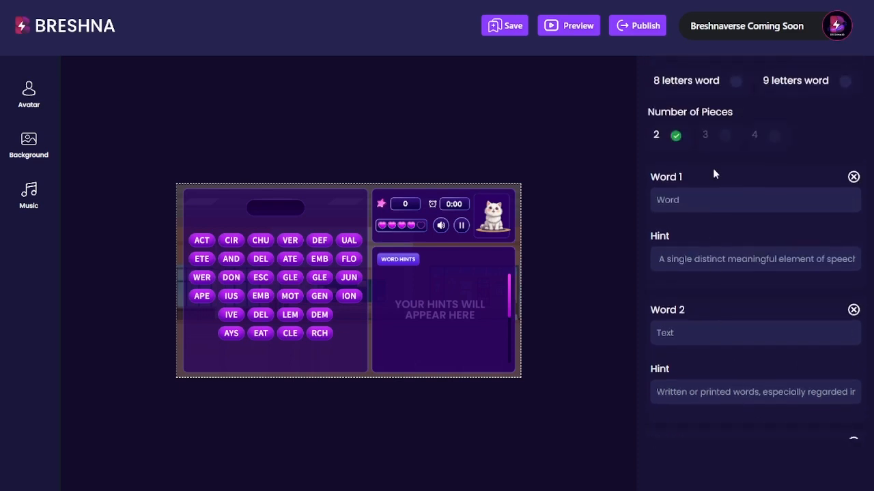
scroll(688, 178, "down", 4)
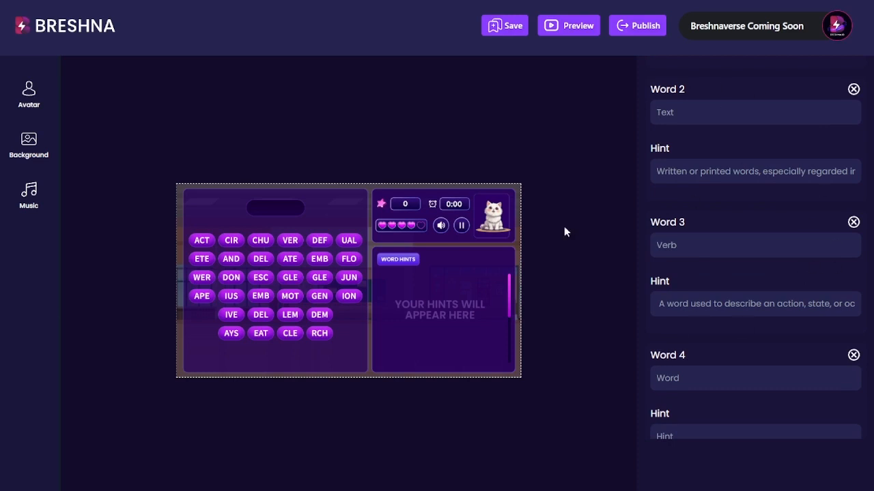
scroll(789, 246, "down", 2)
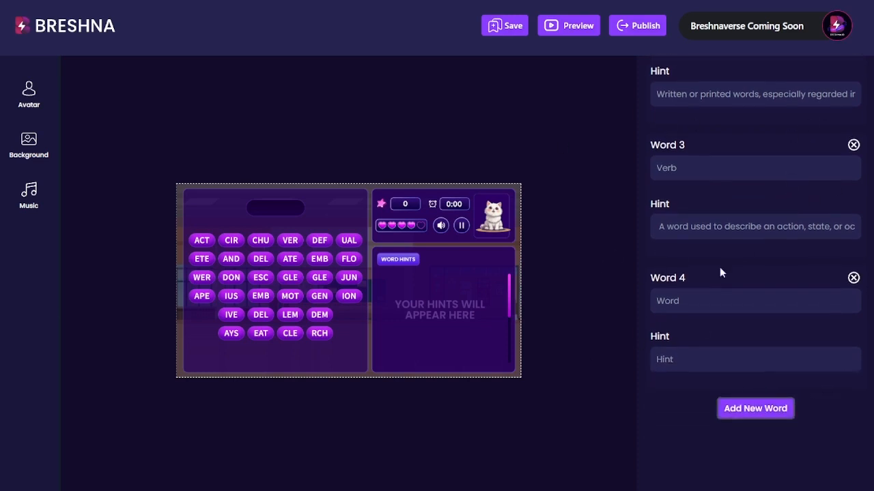
scroll(850, 153, "up", 10)
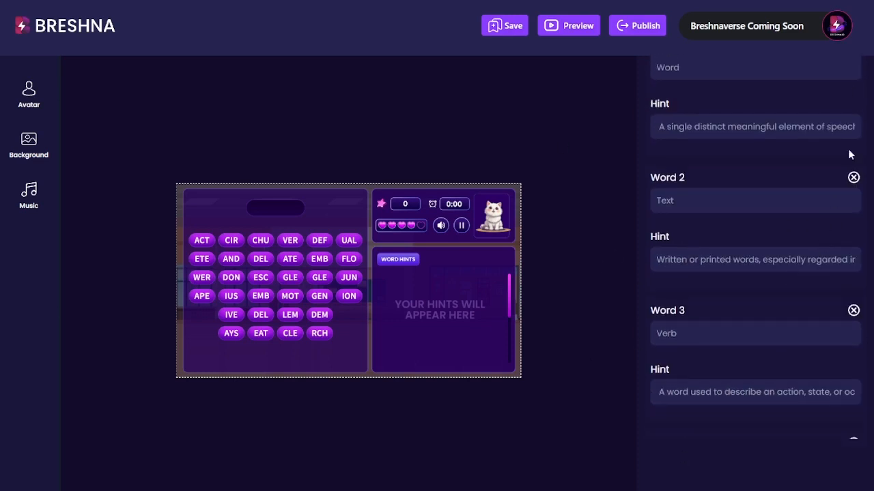
scroll(822, 333, "down", 4)
scroll(716, 333, "down", 2)
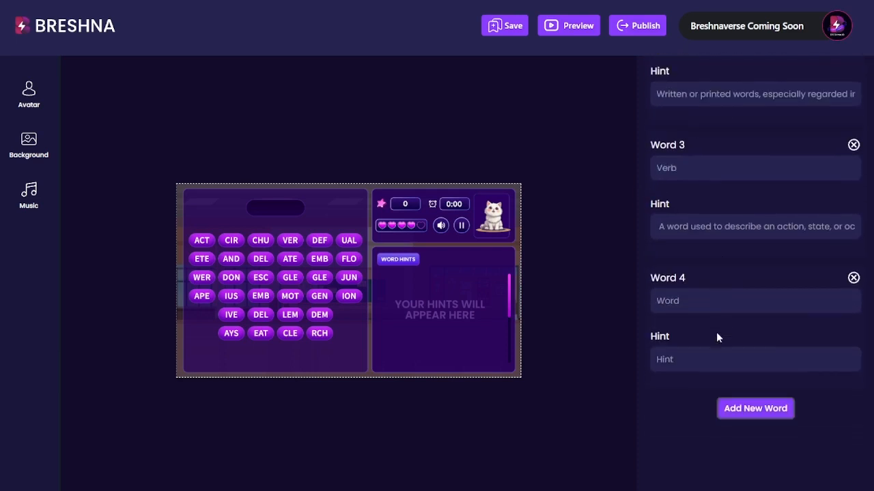
- Enter 'Noun' as Word 4, hinted as a class of people, places or things
double_click(681, 304)
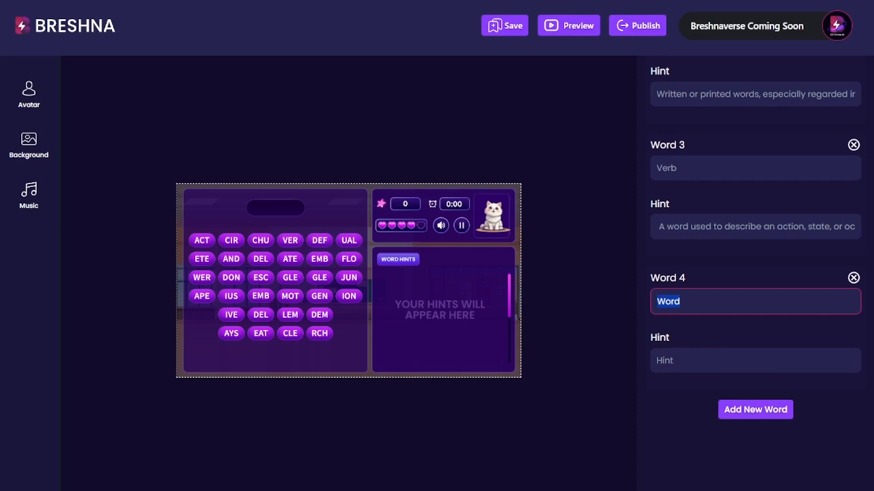
key("alt+Tab")
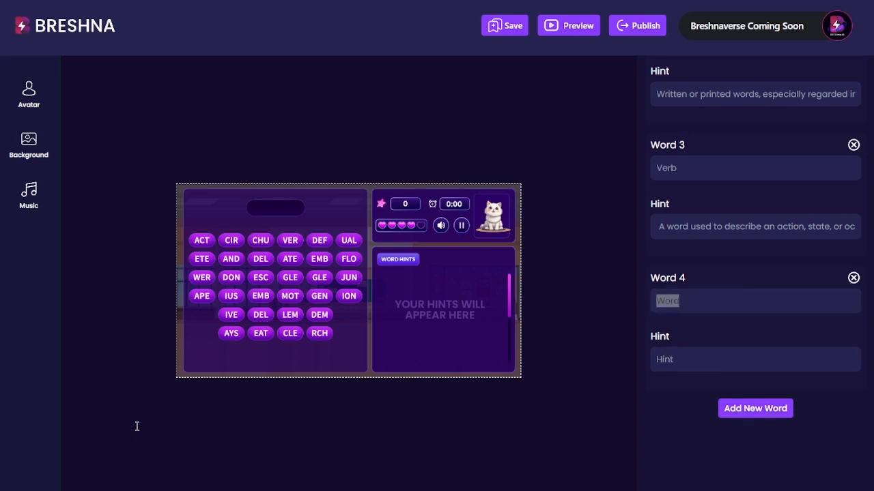
left_click(696, 299)
key("BackSpace")
key("BackSpace")
key("BackSpace")
key("BackSpace")
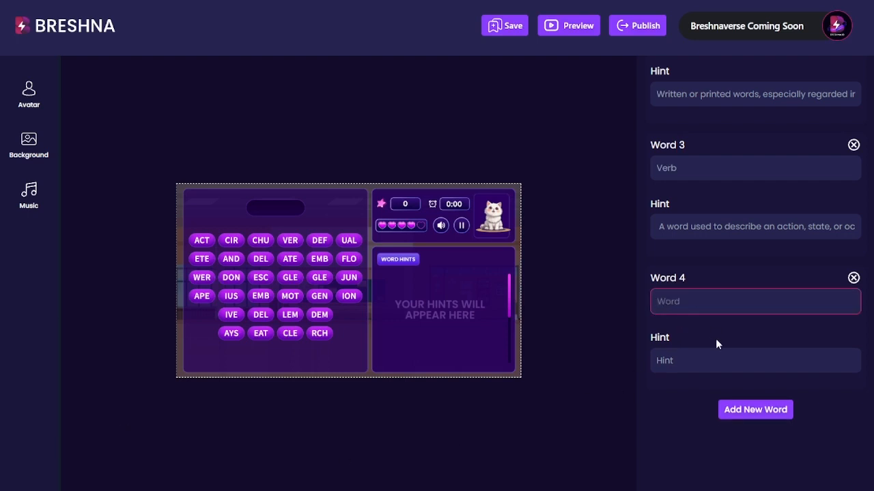
type("Noun")
key("Tab")
type("A word used to identify any of a class of people, places, or things")
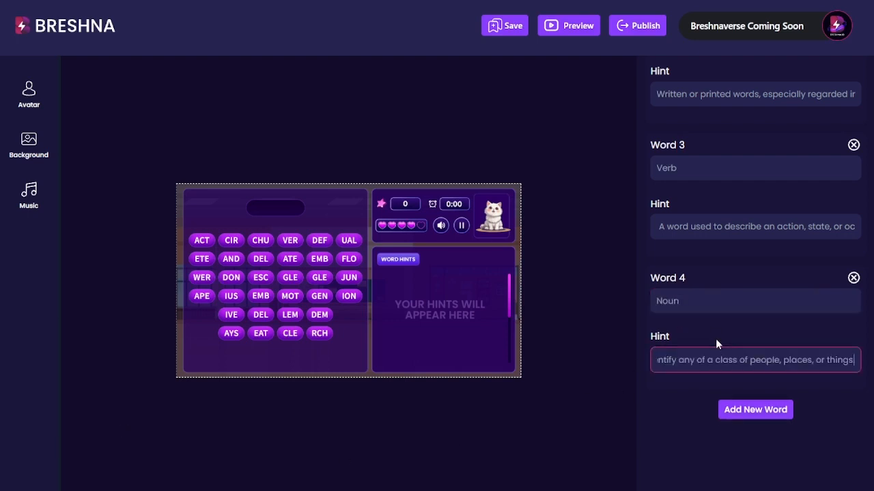
key("Home")
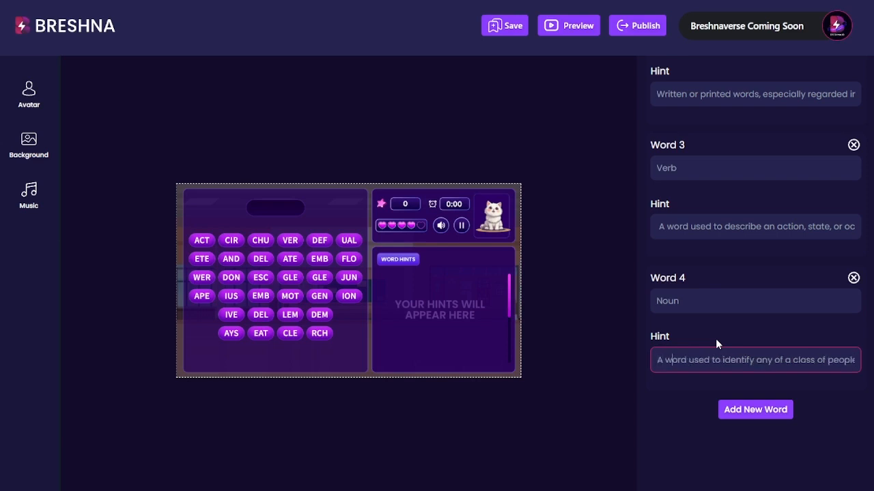
key("Right")
key("Right")
key("Right")
key("Right")
key("Right")
key("Right")
key("Right")
key("Right")
key("Right")
key("Right")
key("Right")
key("Right")
key("Right")
key("Right")
key("Right")
key("Right")
key("Right")
key("Right")
key("Right")
key("Right")
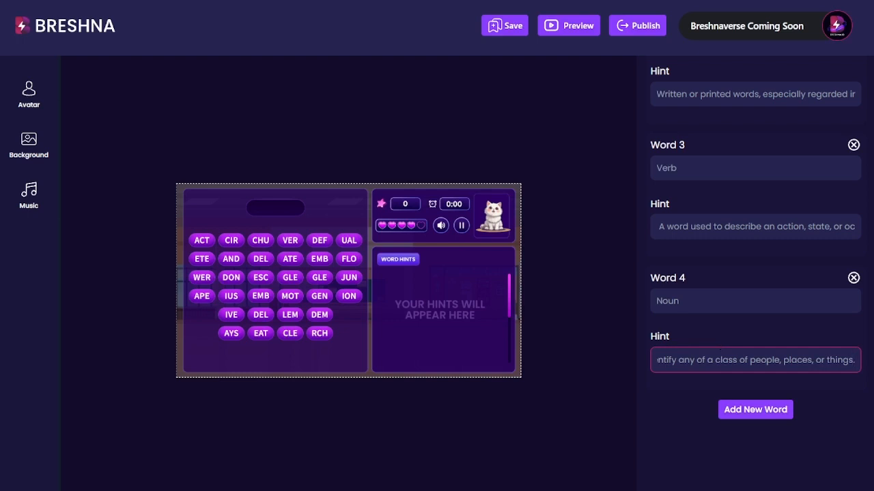
- Add Level 2 to the game, then switch between Level 1 and Level 2
scroll(696, 174, "up", 10)
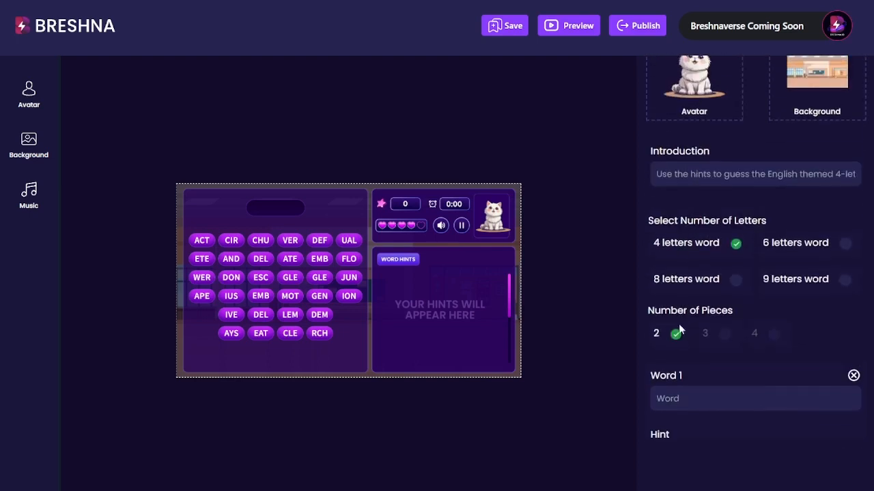
scroll(709, 264, "up", 3)
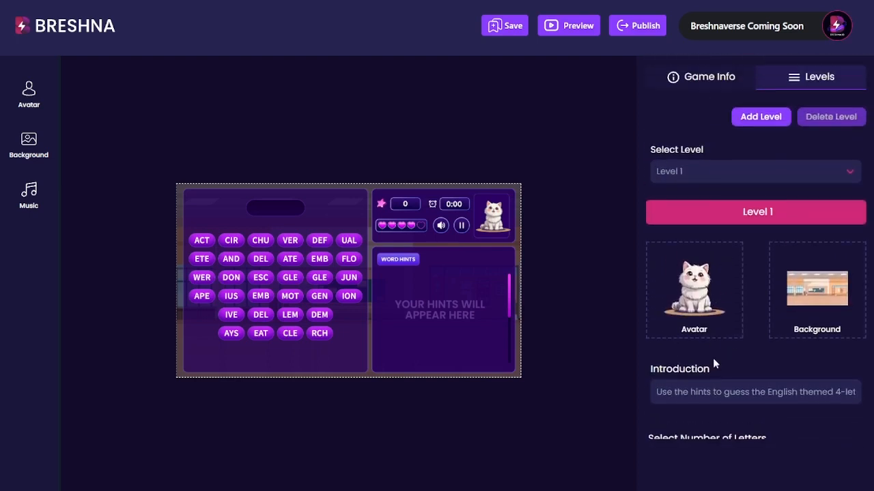
left_click(694, 393)
key("ctrl+a")
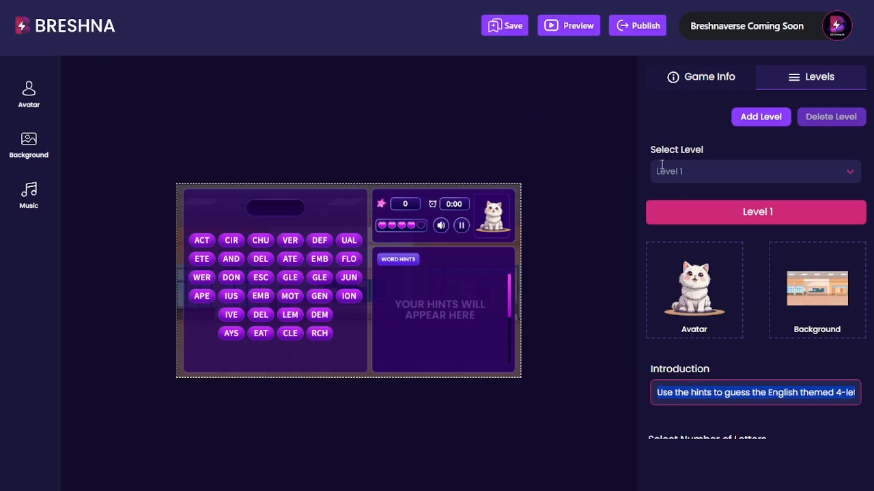
left_click(761, 117)
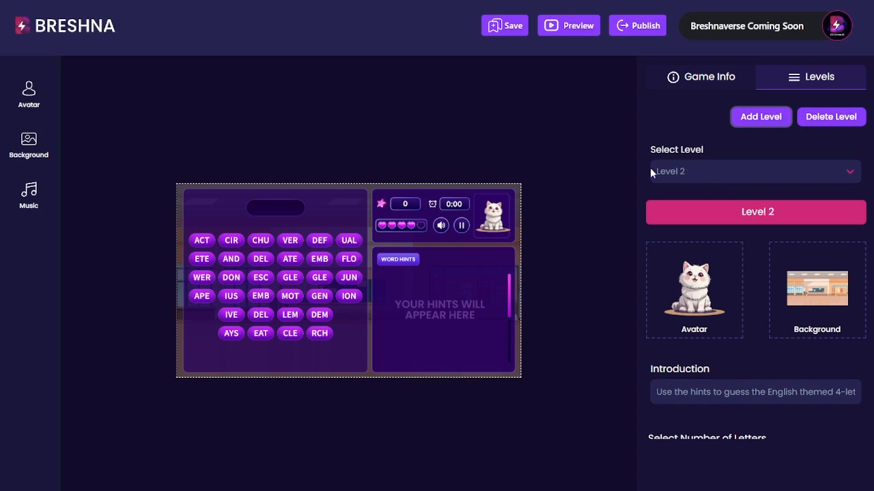
left_click(682, 174)
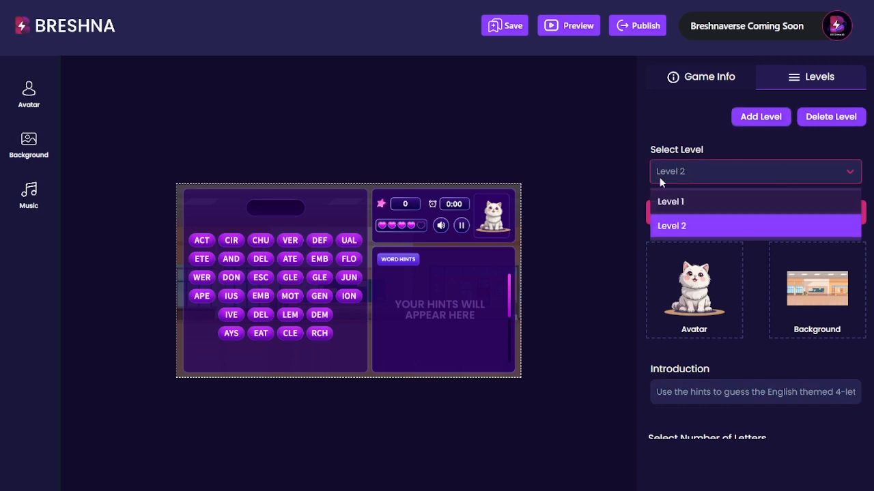
left_click(671, 201)
left_click(676, 173)
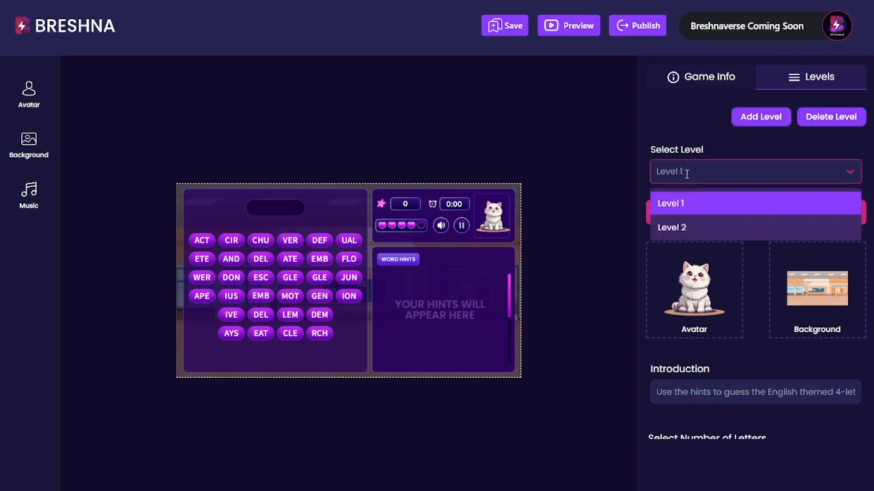
left_click(679, 227)
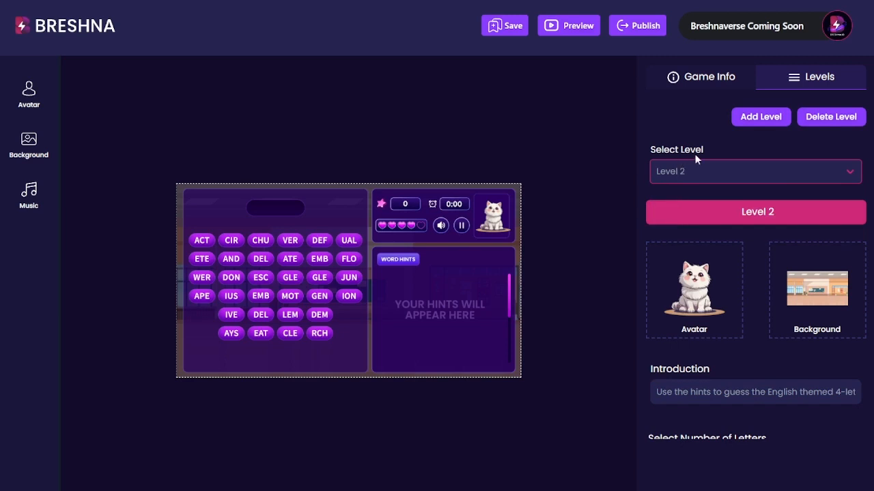
- Apply the orange cat avatar and the mountain background to Level 2
scroll(726, 151, "down", 1)
left_click(698, 217)
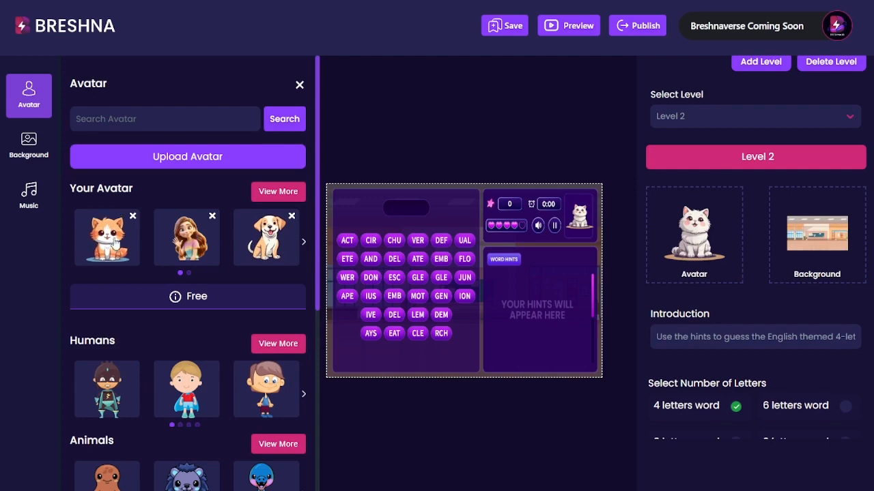
left_click(107, 237)
scroll(705, 245, "down", 2)
left_click(29, 145)
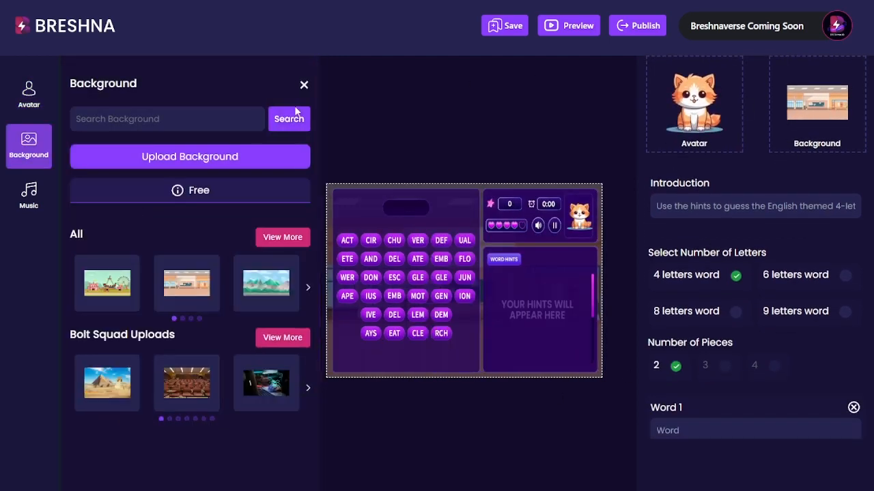
left_click(266, 288)
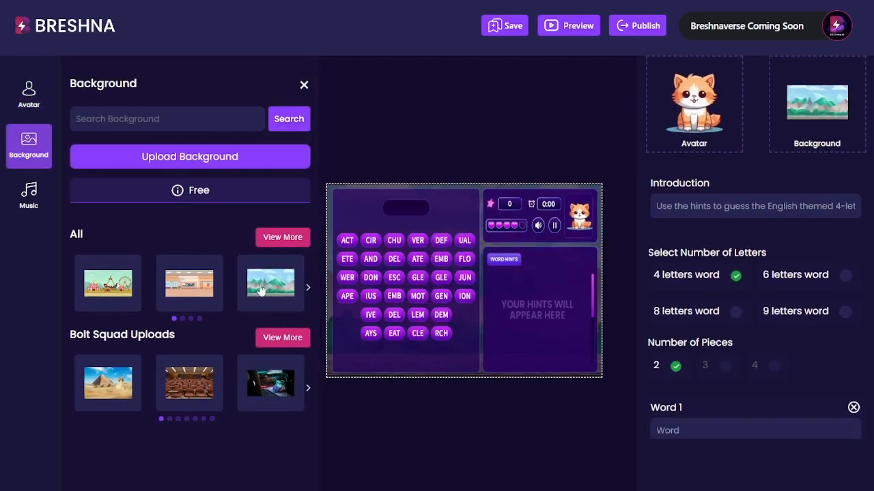
left_click(464, 432)
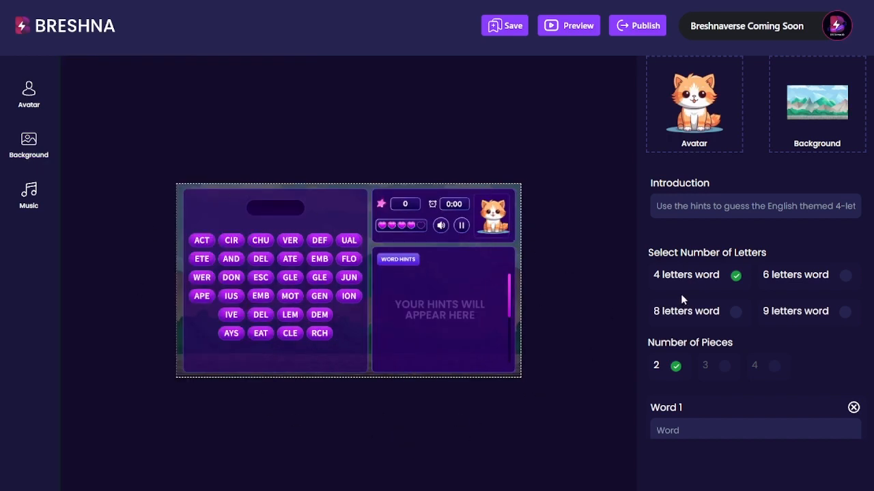
scroll(681, 294, "up", 3)
left_click(687, 172)
left_click(690, 202)
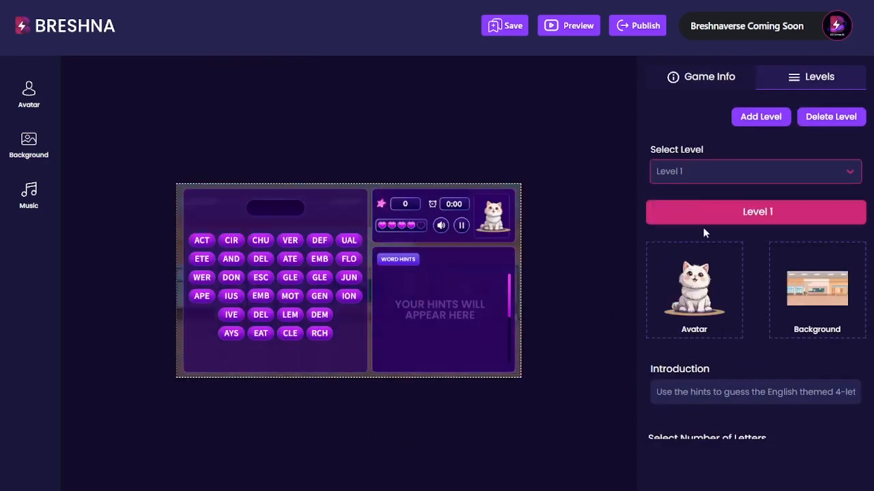
scroll(794, 339, "down", 5)
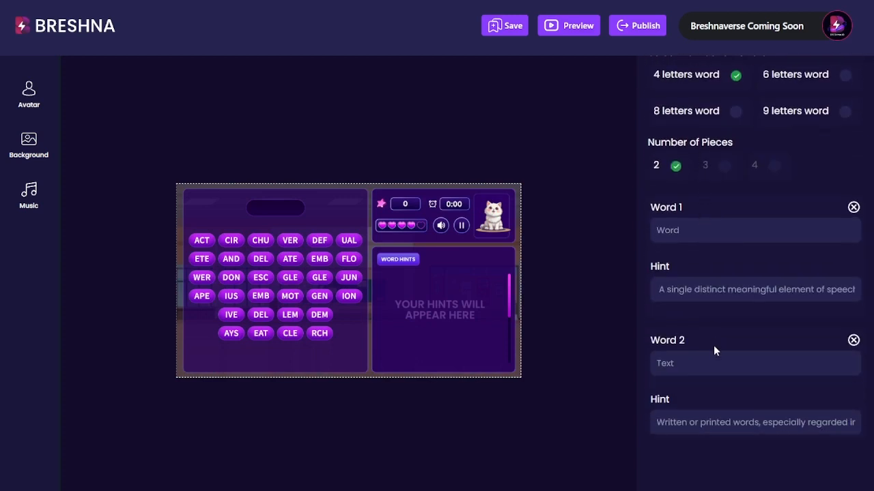
scroll(713, 348, "up", 5)
scroll(772, 242, "up", 1)
left_click(687, 171)
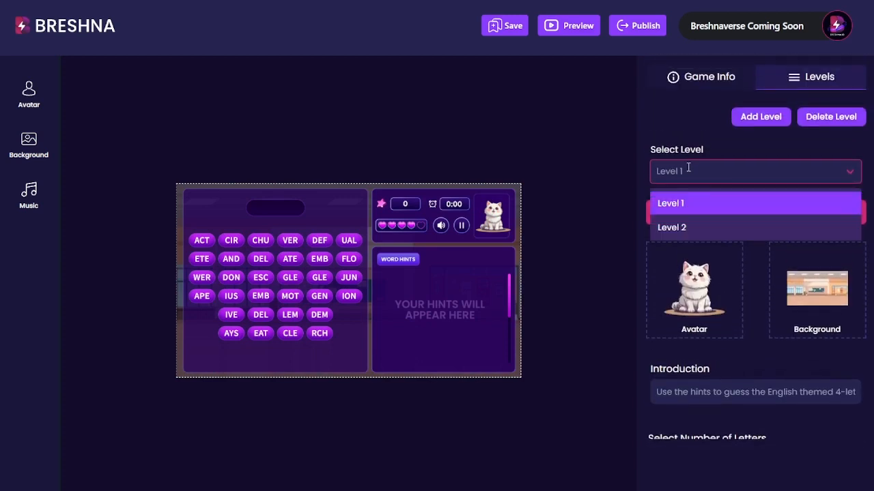
left_click(684, 226)
scroll(776, 277, "down", 3)
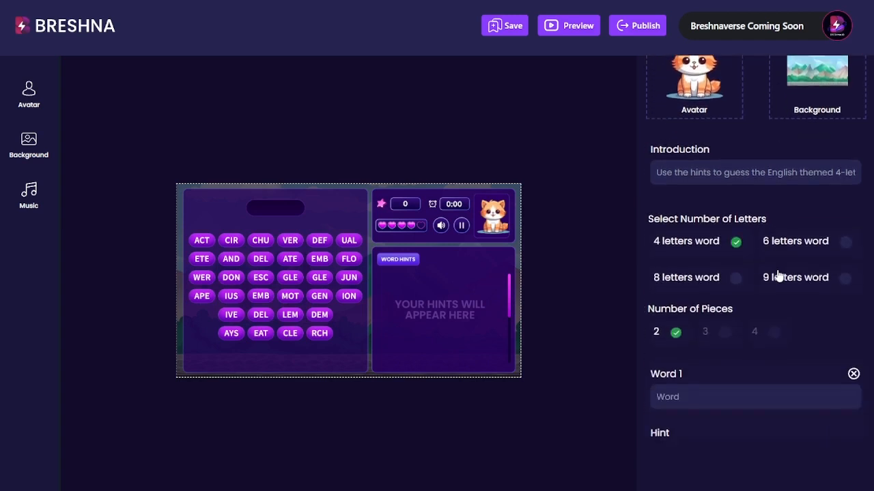
triple_click(705, 172)
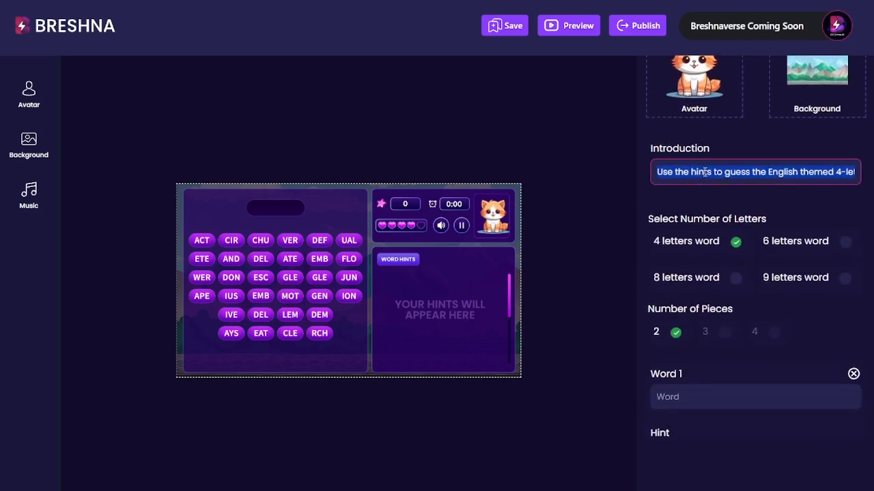
left_click(705, 172)
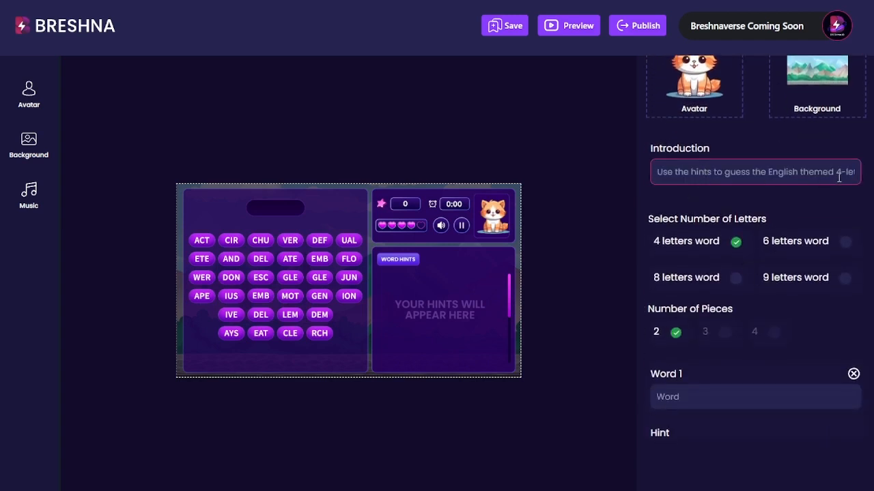
scroll(766, 211, "up", 3)
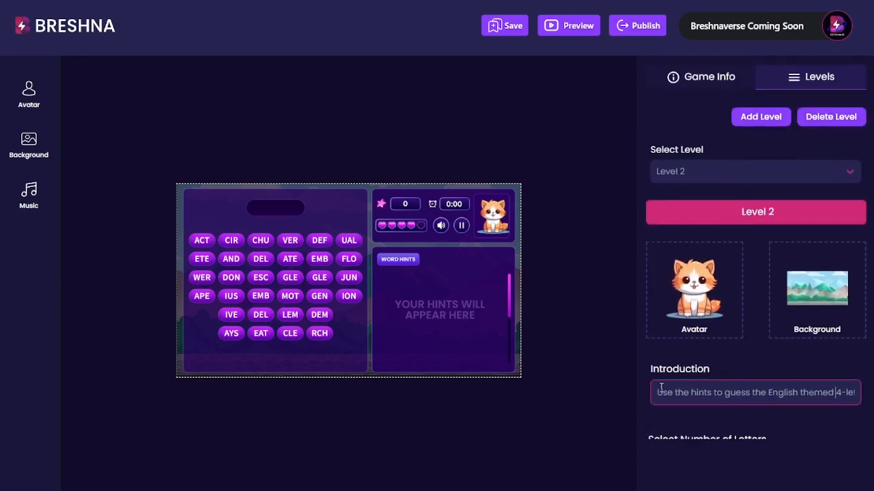
left_click_drag(661, 389, 780, 390)
left_click(766, 390)
scroll(696, 335, "down", 6)
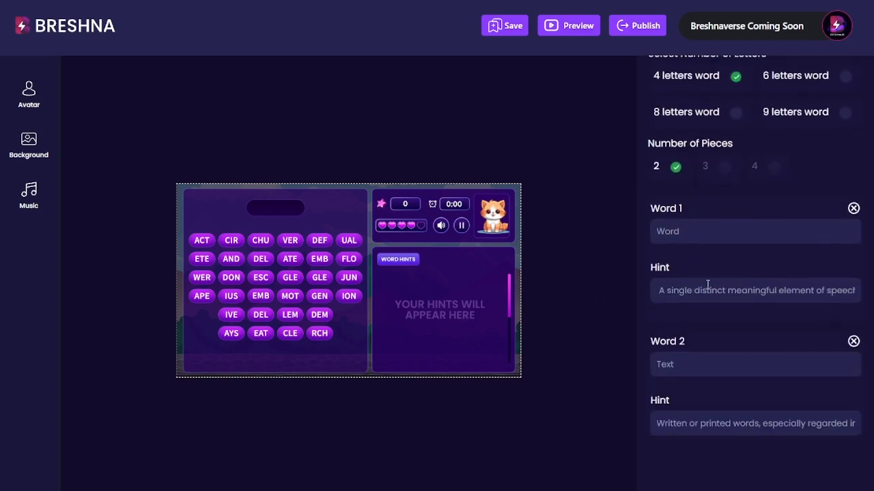
scroll(700, 292, "down", 3)
scroll(702, 300, "down", 3)
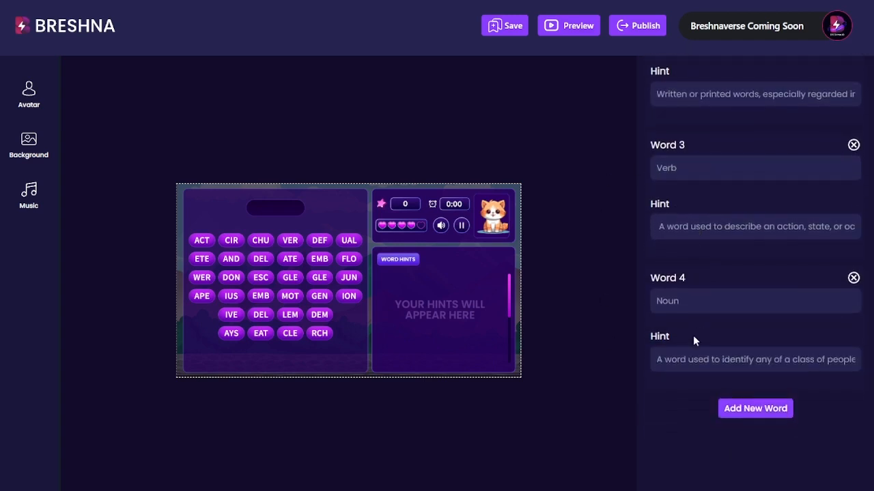
scroll(696, 348, "up", 10)
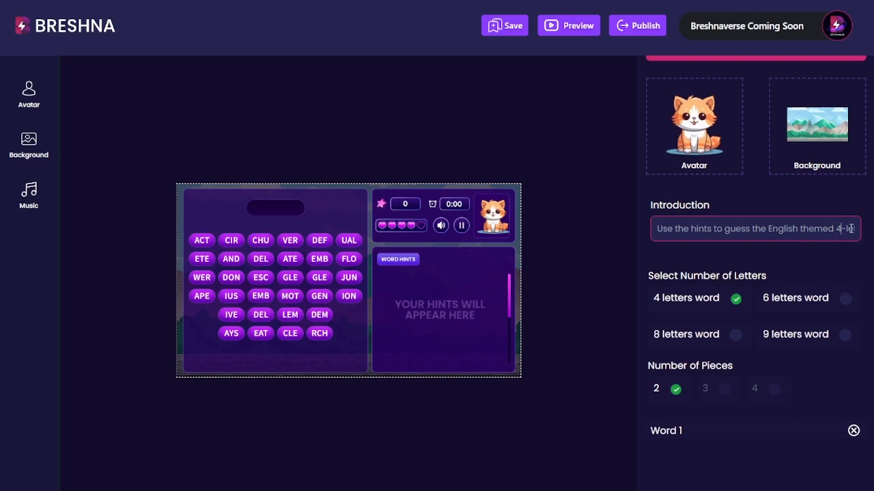
- Change the introduction's 4 to 6, and choose 6-letter words split into 3 pieces
key("BackSpace")
type("6")
left_click(845, 299)
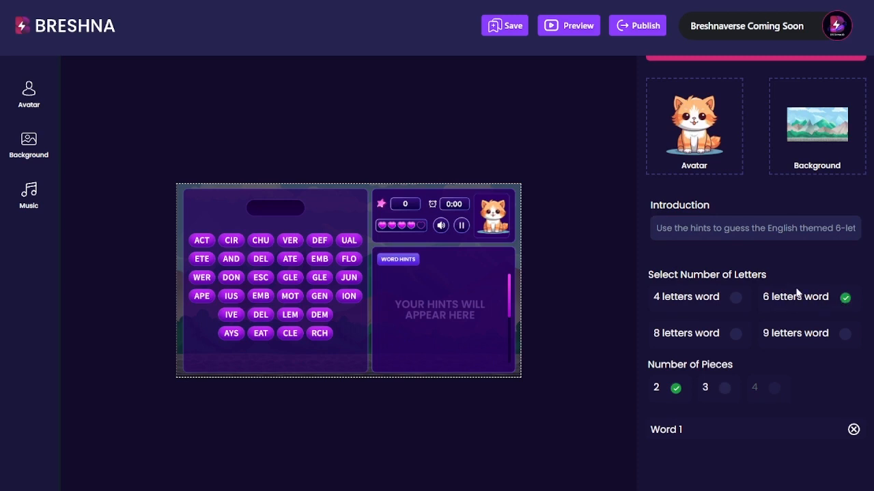
scroll(656, 369, "down", 2)
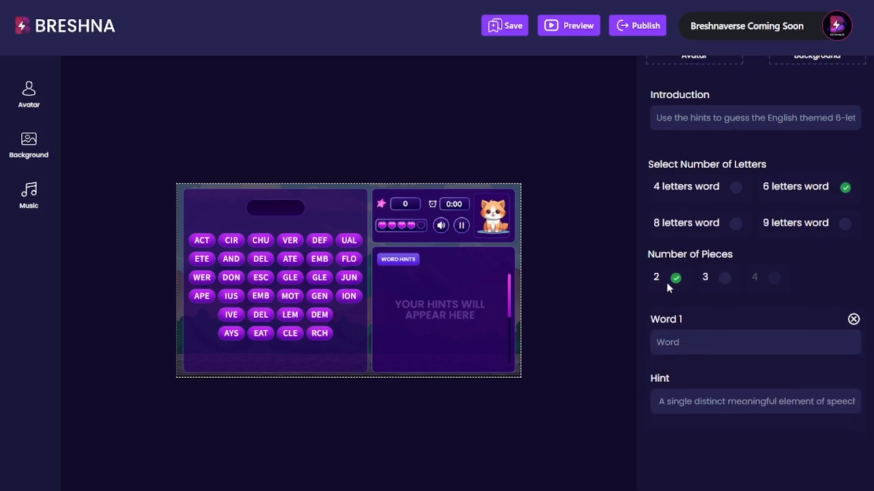
left_click(726, 283)
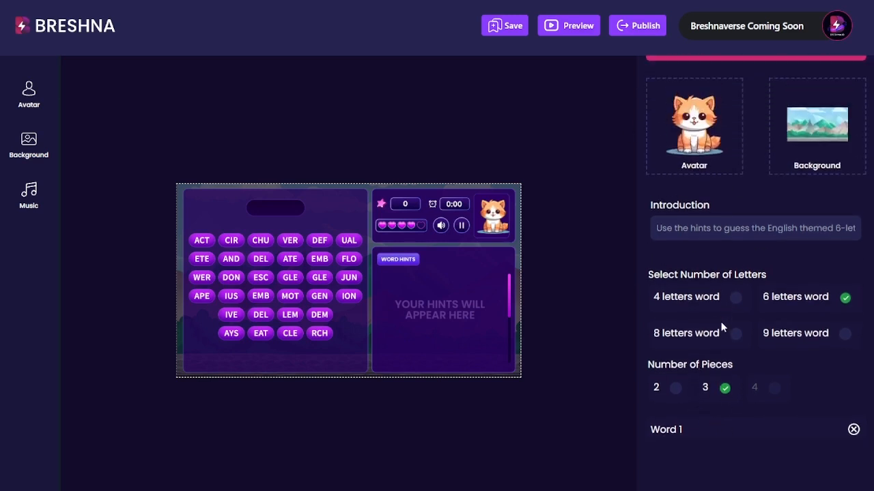
scroll(700, 380, "down", 4)
scroll(684, 386, "down", 1)
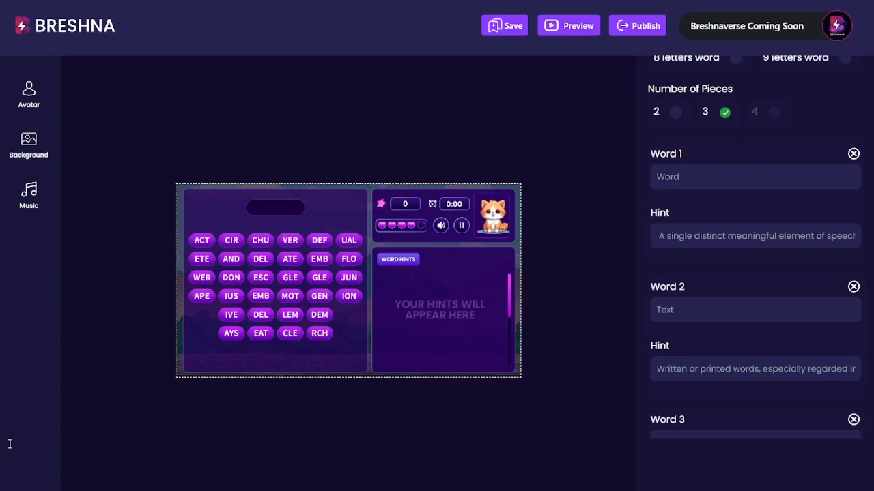
- Set Word 1 to 'Phrase' with its pasted definition as the hint, trailing period removed
double_click(684, 174)
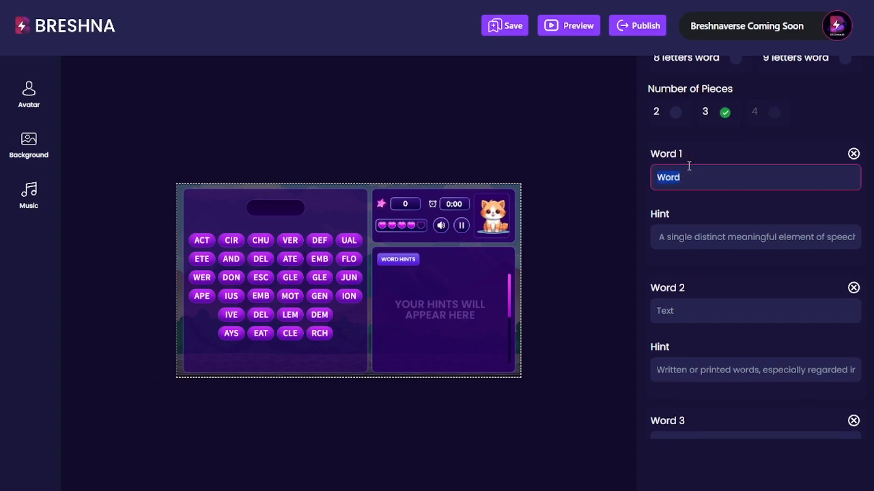
type("Phrase")
key("Tab")
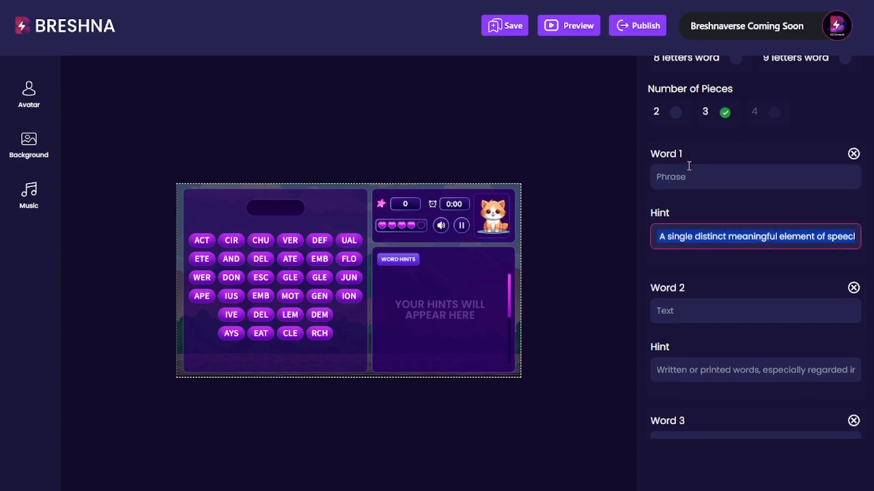
key("ctrl+v")
key("Home")
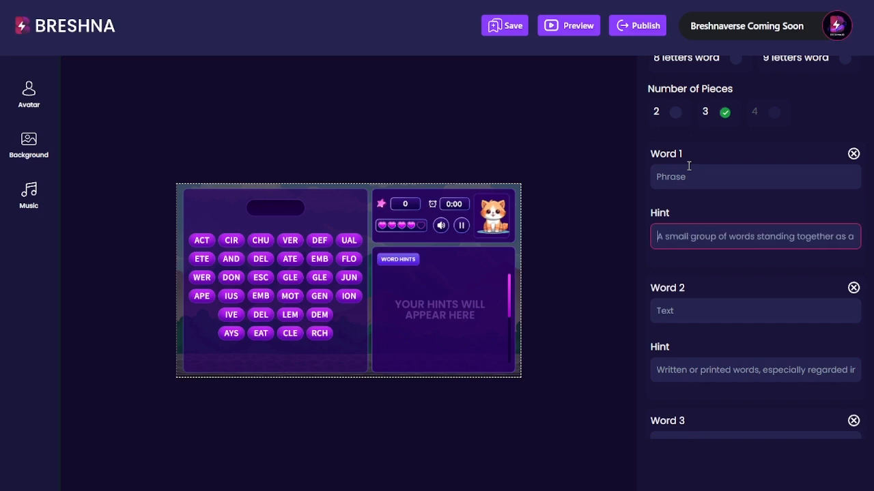
key("Right")
key("Right")
key("Right")
key("Right")
key("Right")
key("Right")
key("Right")
key("Right")
key("Right")
key("Right")
key("Right")
key("Right")
key("Right")
key("Right")
key("Right")
key("Right")
key("Right")
key("Right")
key("Right")
key("Right")
key("Right")
key("Right")
key("Right")
key("Right")
key("Right")
key("Right")
key("Right")
key("Right")
key("Right")
key("Right")
key("Right")
key("Right")
key("Right")
key("Right")
key("Right")
key("Right")
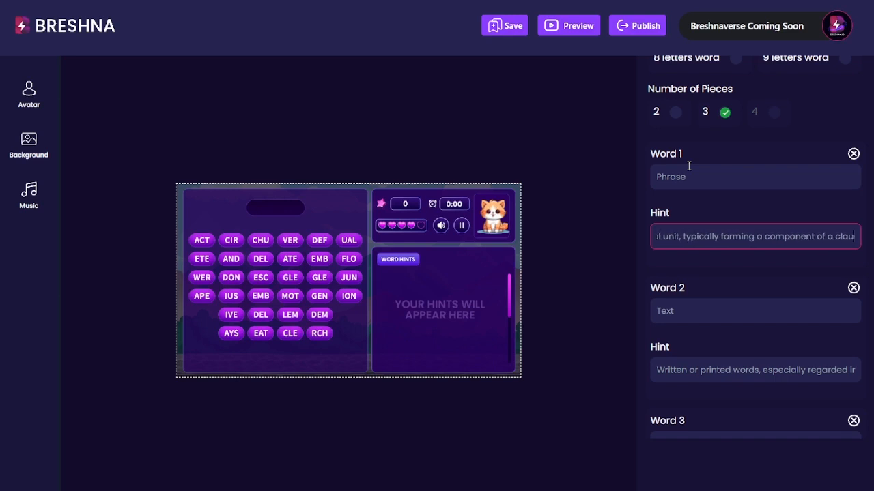
key("Right")
key("Right")
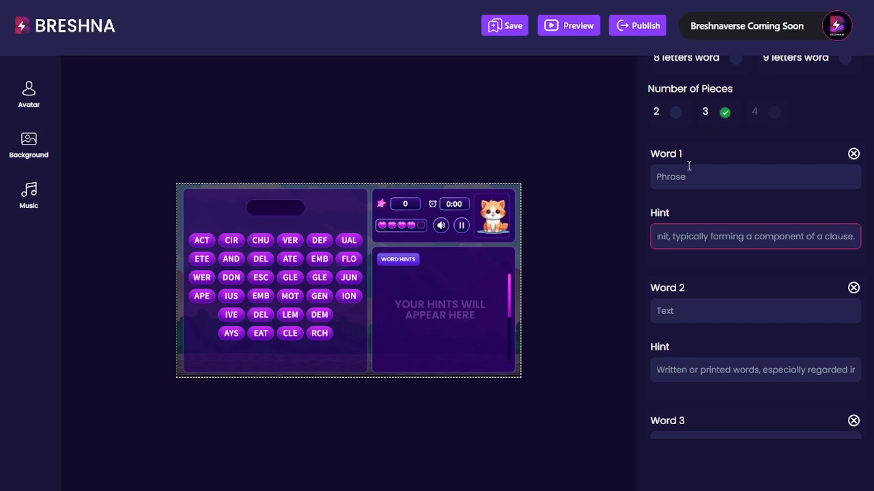
key("BackSpace")
left_click(755, 265)
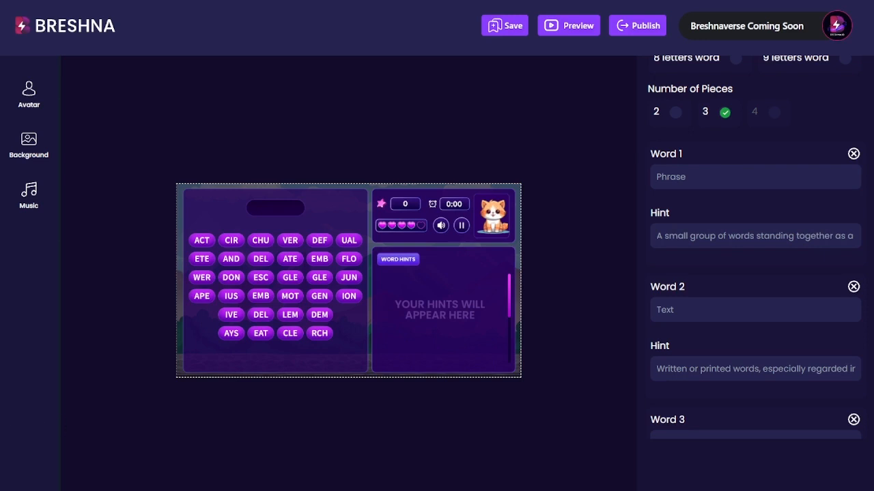
- Set Word 2 to 'Rhymes', hinted as correspondence of sound between word endings
double_click(671, 315)
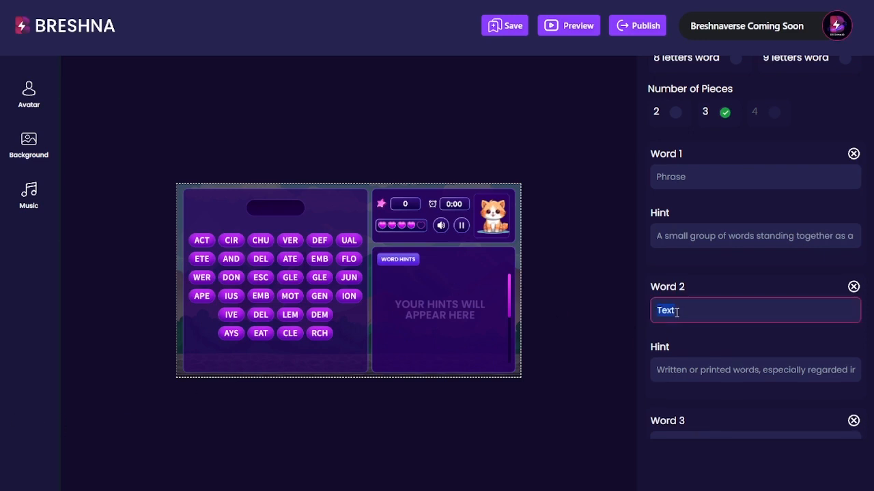
type("Rhymes")
key("Tab")
key("ctrl+v")
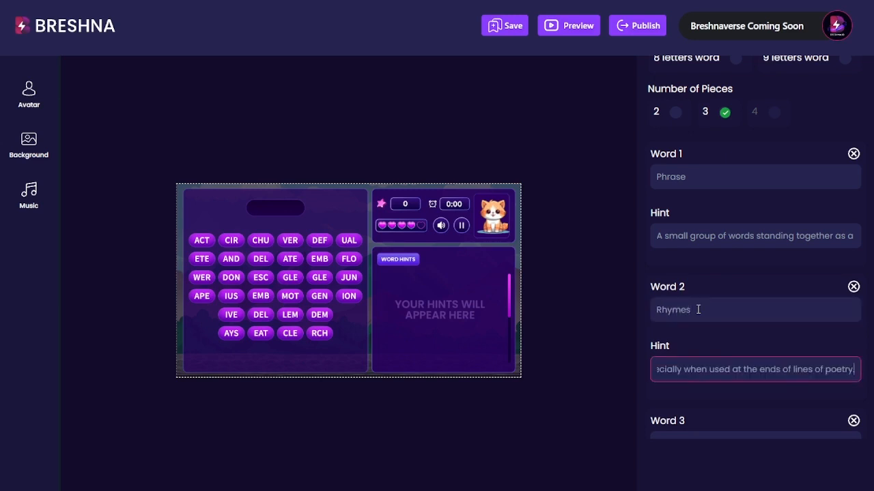
key("Home")
key("Right")
key("Right")
key("Right")
key("Right")
key("Right")
key("Right")
key("Right")
key("Right")
key("Right")
key("Right")
key("Right")
key("Right")
key("Right")
key("Right")
key("Right")
key("Right")
key("Right")
key("Right")
key("Right")
key("Right")
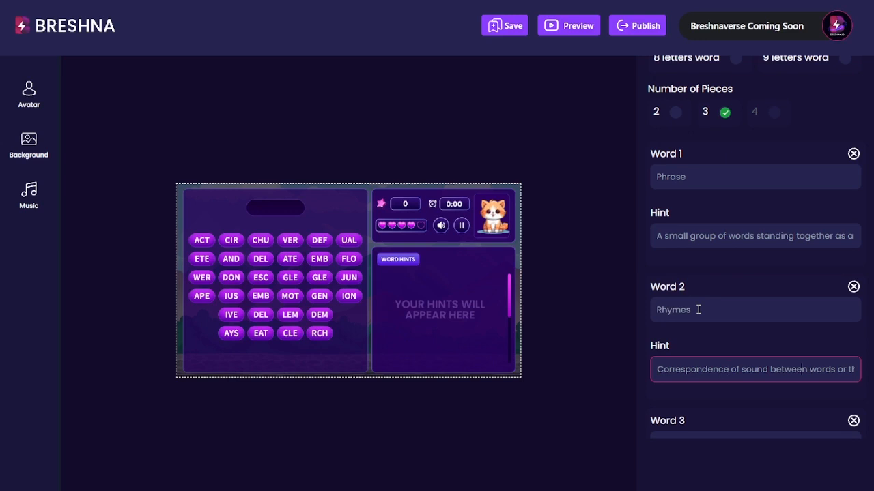
key("Right")
key("Right")
key("Right")
key("Right")
key("Right")
key("Right")
key("Right")
key("Right")
key("Right")
key("Right")
key("Right")
key("Right")
key("Right")
key("Right")
key("Right")
key("Right")
key("Right")
key("Right")
key("Right")
key("Right")
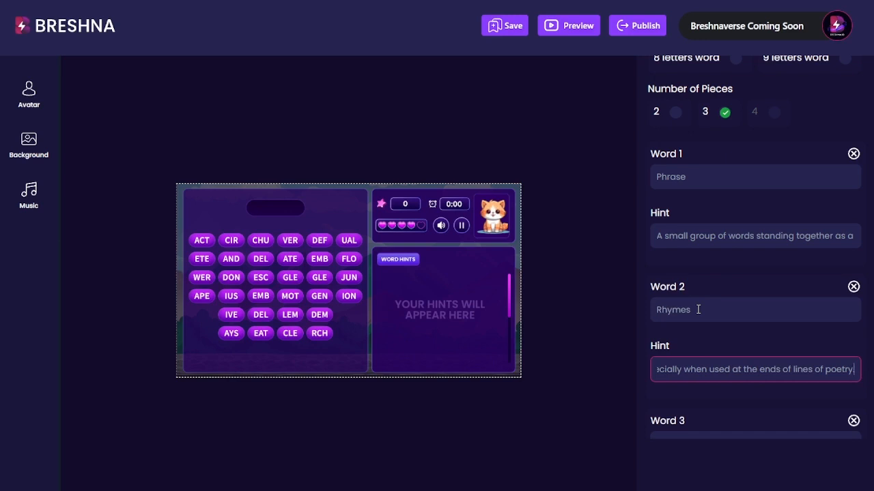
key("Tab")
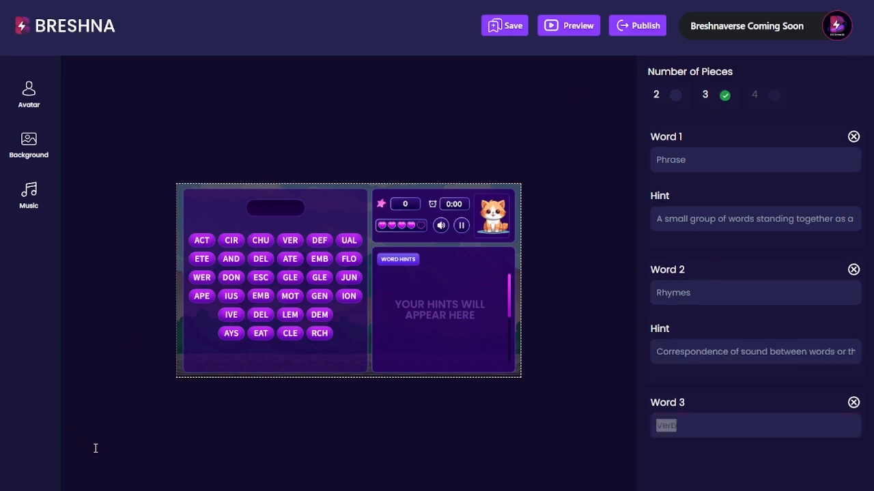
- Set Word 3 to 'Genres', hinted as categories of artistic composition
double_click(692, 423)
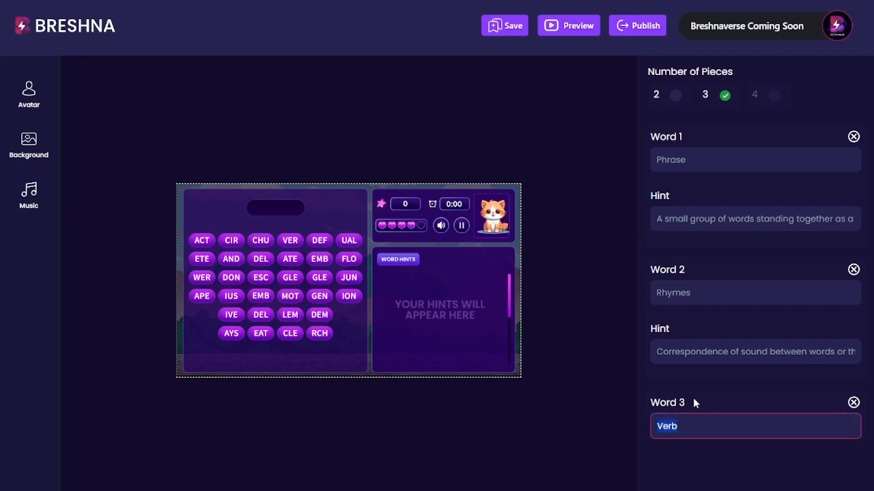
type("Genres")
key("Tab")
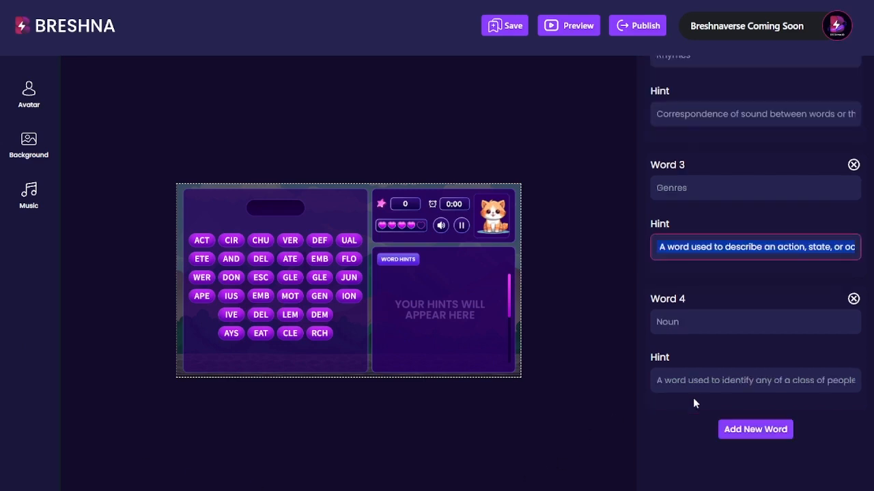
type("Categories of artistic composition, as in music or literature, characterized by similarities in form, style, or subject matter")
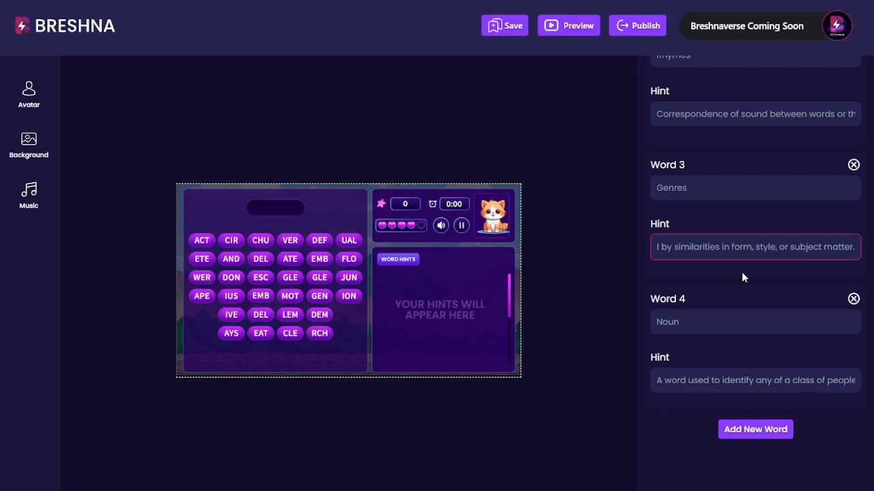
key("Home")
key("End")
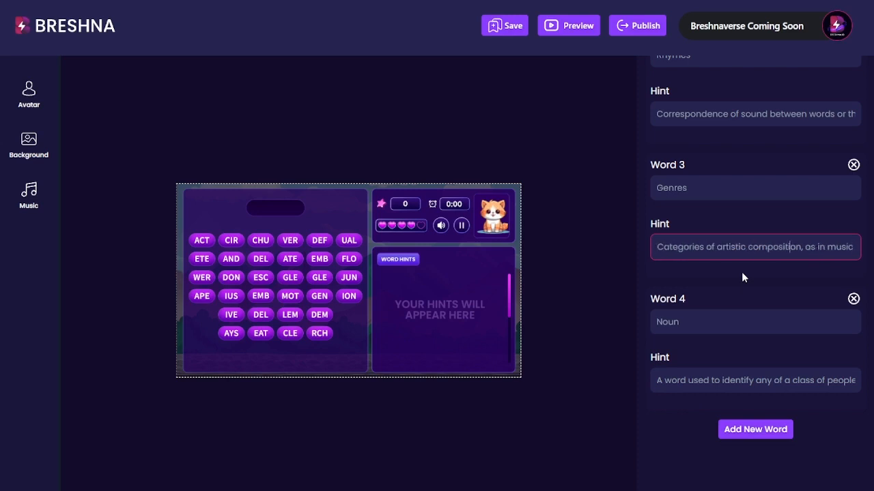
key("Right")
key("Right")
key("Right")
key("Right")
key("Right")
key("Right")
key("Right")
key("Right")
key("Right")
key("Right")
key("Right")
key("Right")
key("Right")
key("Right")
key("Right")
key("Right")
key("Right")
key("Right")
key("Right")
key("Right")
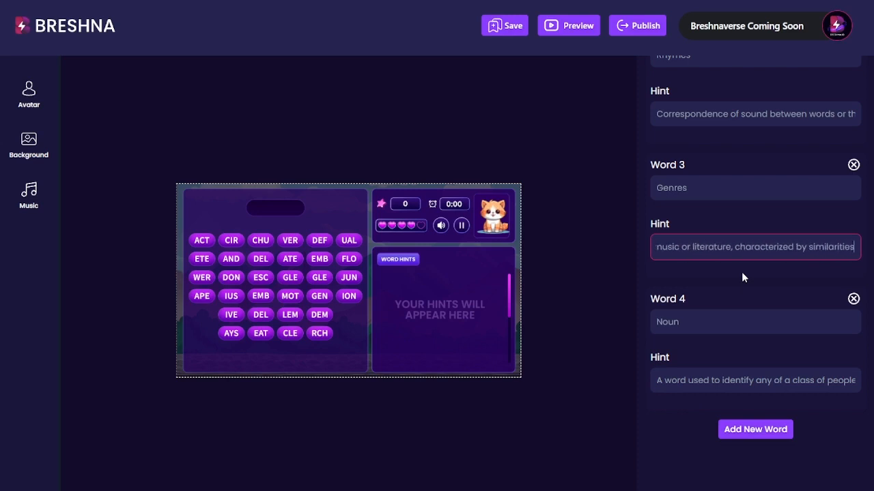
key("Right")
key("Right")
key("Right")
key("Right")
key("Right")
key("Right")
key("Right")
key("Right")
key("Right")
key("Right")
key("Right")
key("Right")
key("Right")
key("Right")
key("Right")
key("Right")
key("Right")
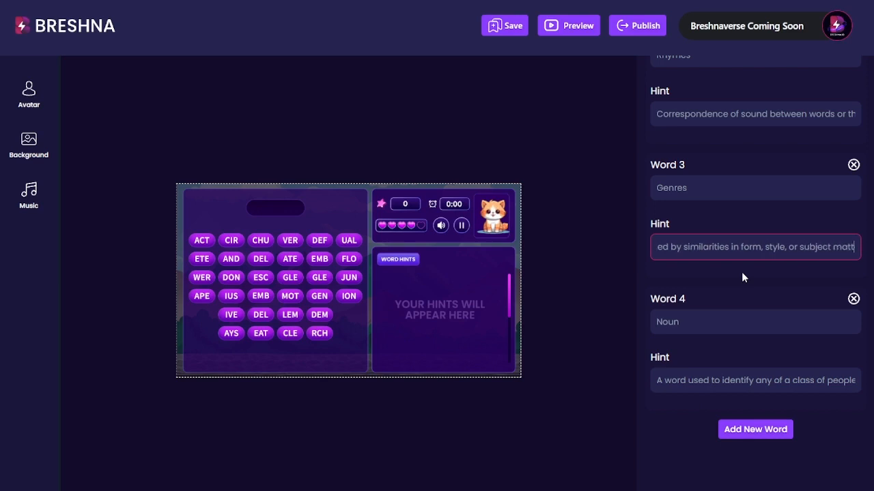
key("Right")
key("Right")
key("Right")
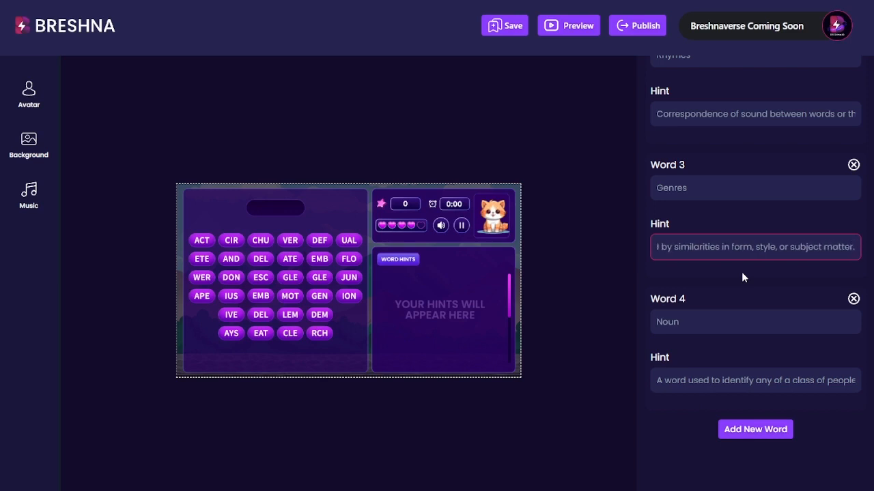
- Replace Word 4 'Noun' with 'Essays' and paste its short-writings definition as the hint
left_click(710, 319)
left_click_drag(710, 319, 655, 300)
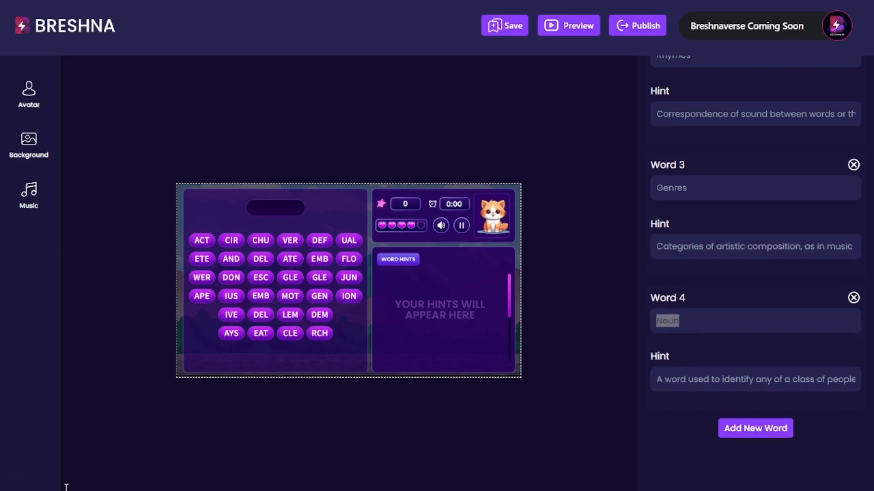
left_click_drag(690, 323, 690, 304)
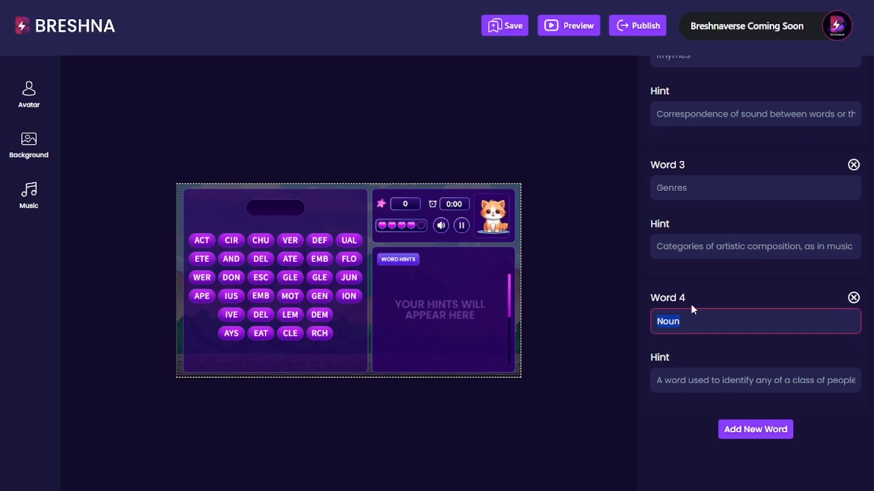
type("Essays")
key("Tab")
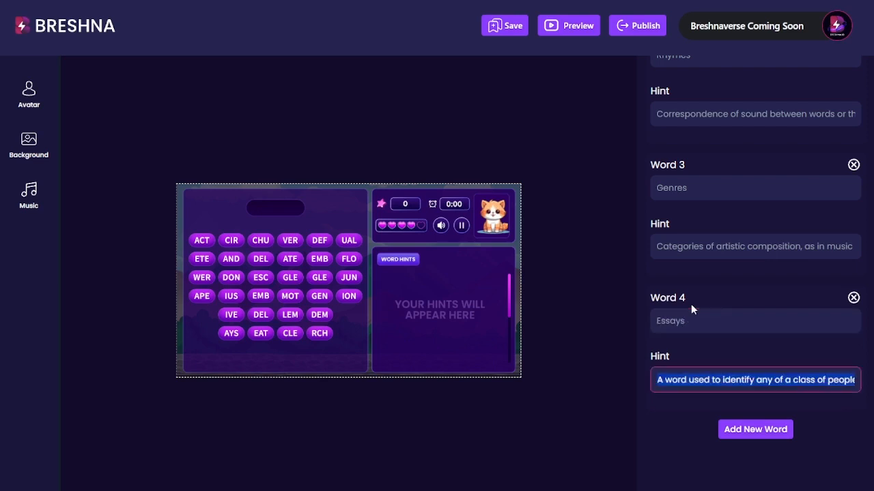
key("ctrl+v")
key("ctrl+a")
key("ctrl+v")
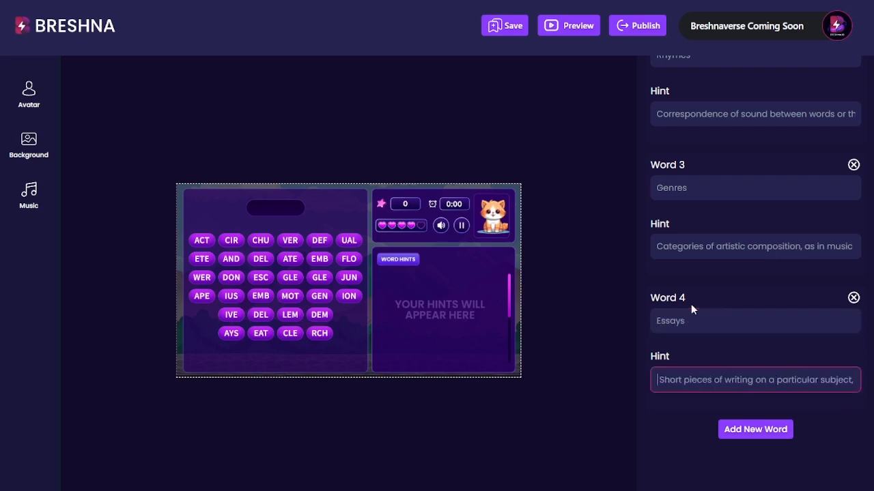
key("Home")
key("ctrl+Right")
key("ctrl+Right")
key("ctrl+Right")
key("ctrl+Right")
key("ctrl+Right")
key("ctrl+Right")
key("ctrl+Right")
key("ctrl+Right")
key("ctrl+Right")
key("ctrl+Right")
key("ctrl+Right")
key("ctrl+Right")
key("ctrl+Right")
key("ctrl+Right")
key("ctrl+Right")
key("ctrl+Right")
key("ctrl+Right")
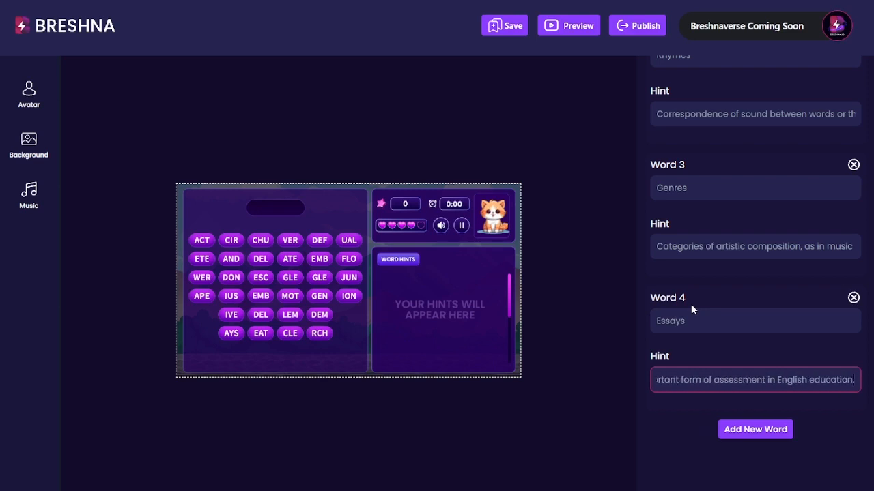
scroll(691, 304, "up", 4)
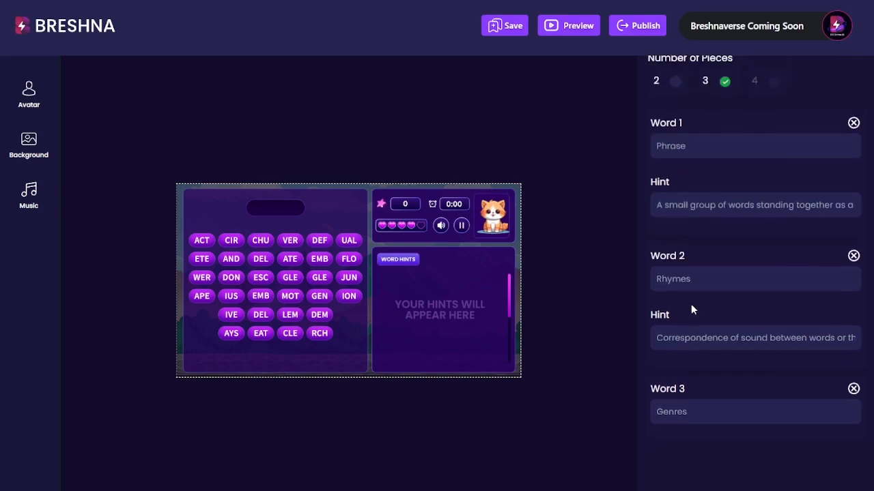
scroll(680, 385, "up", 4)
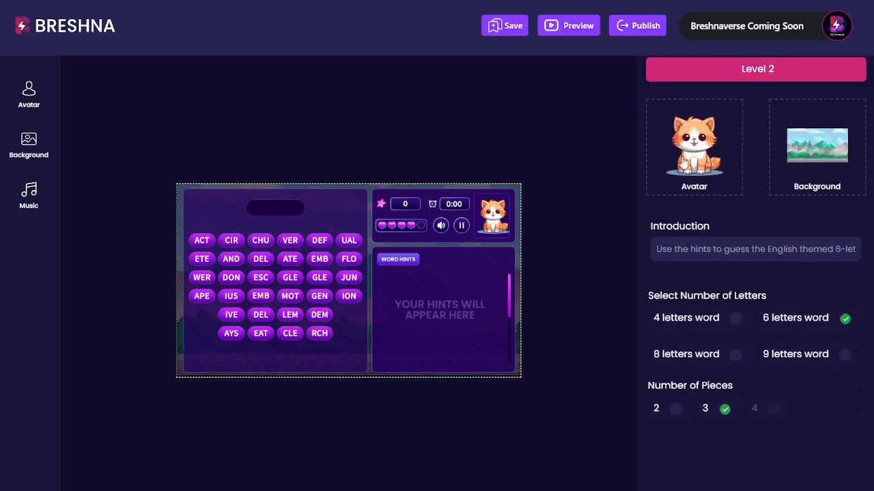
scroll(690, 137, "up", 2)
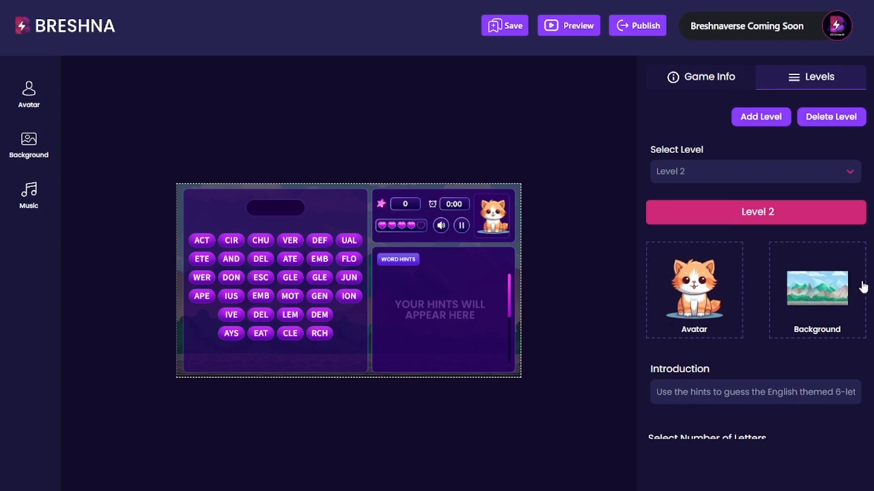
- Replace the game title 'Jumble Joy' with 'English Joy!' in Game Info
left_click(716, 80)
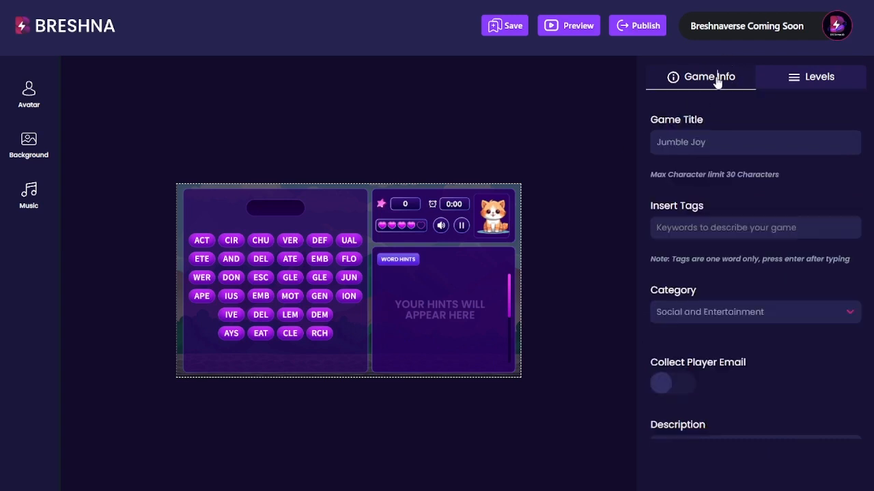
triple_click(726, 142)
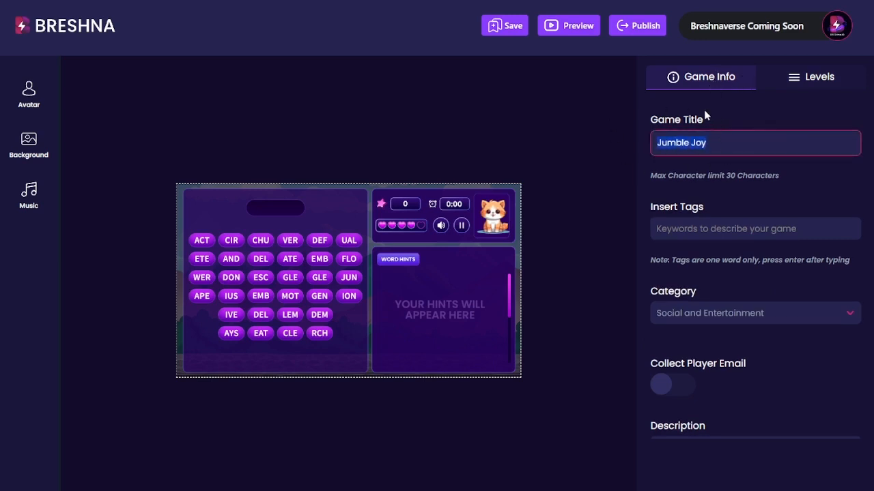
key("BackSpace")
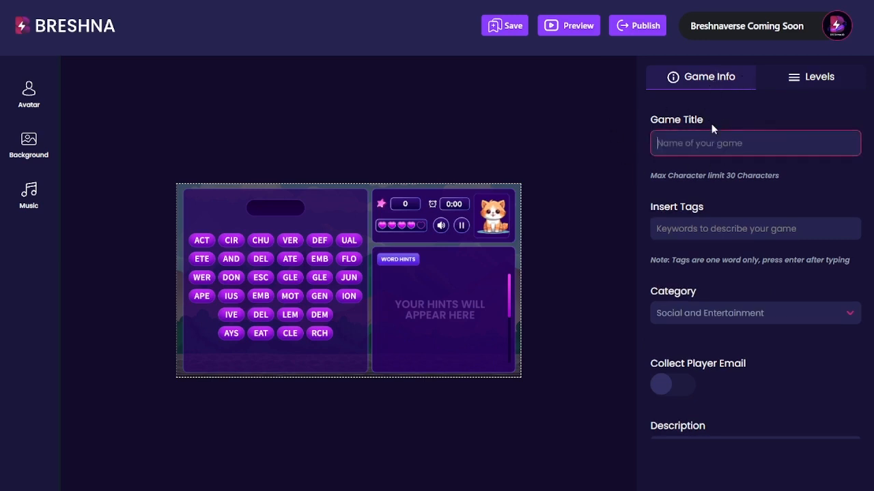
type("English Joy!")
- Add the tags english, word game, joy, word and prose
left_click(788, 228)
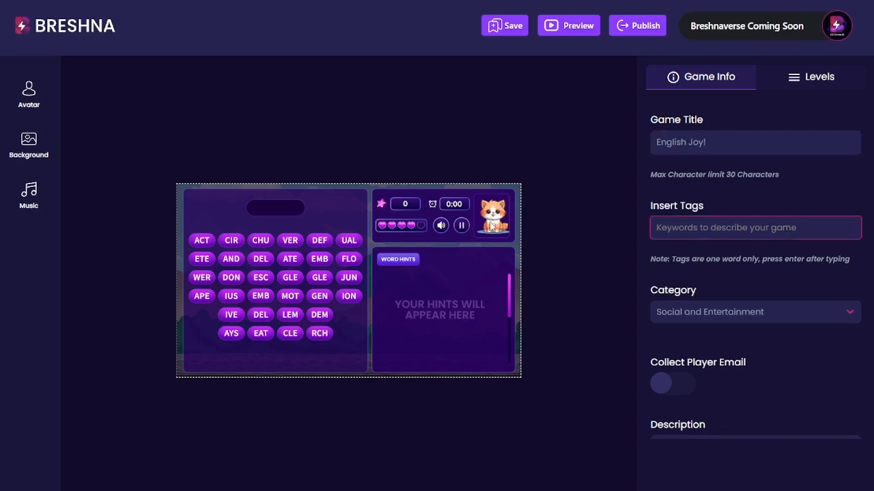
type("english")
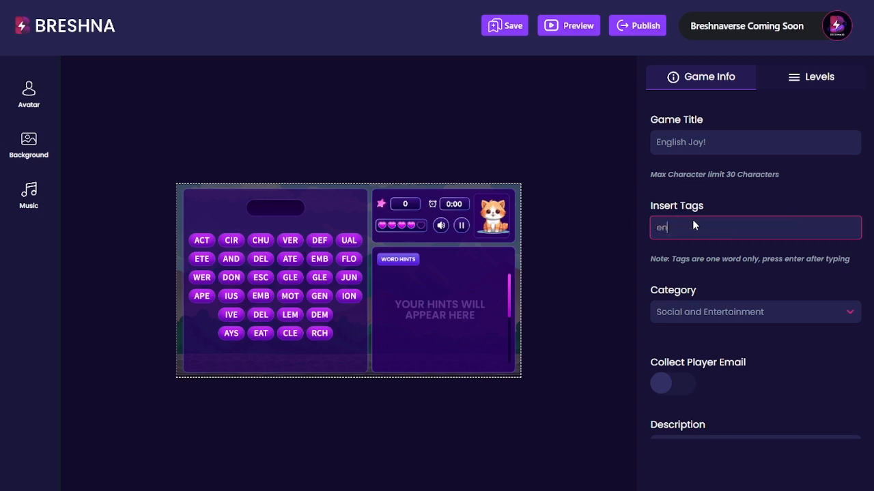
key("Return")
type("word game")
key("Return")
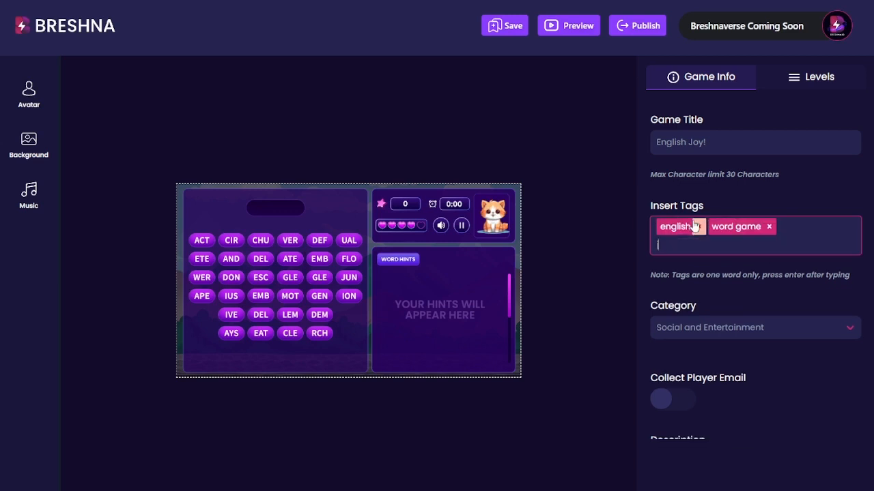
type("joy")
key("Return")
type("word")
key("Return")
type("prose")
key("Return")
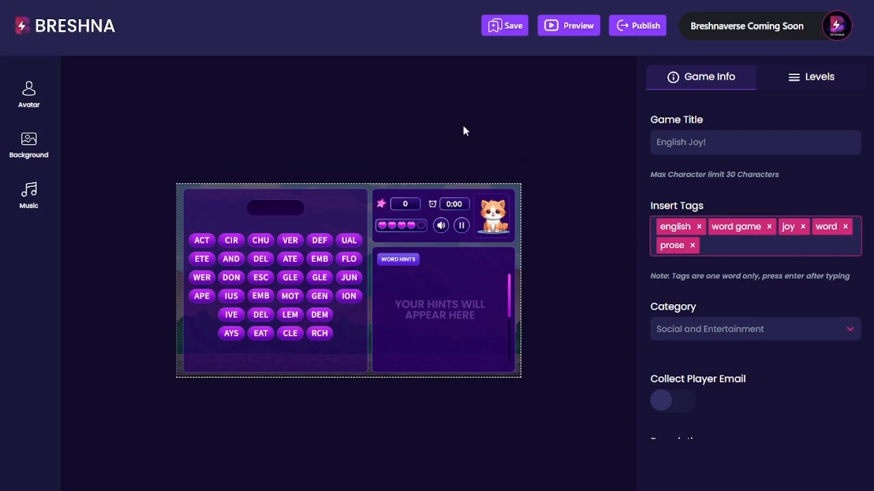
- Add a stray test tag, then delete it again
type("fdsalfe fjlds gjfjf")
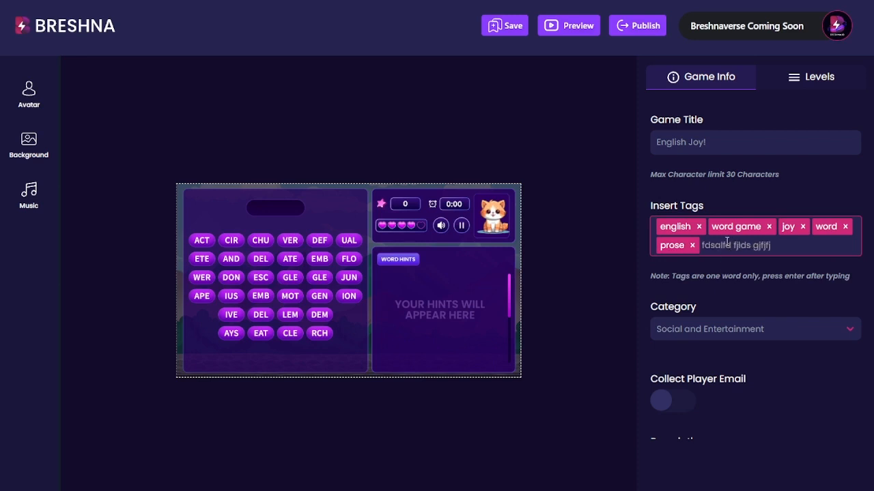
key("Return")
key("BackSpace")
scroll(810, 236, "down", 3)
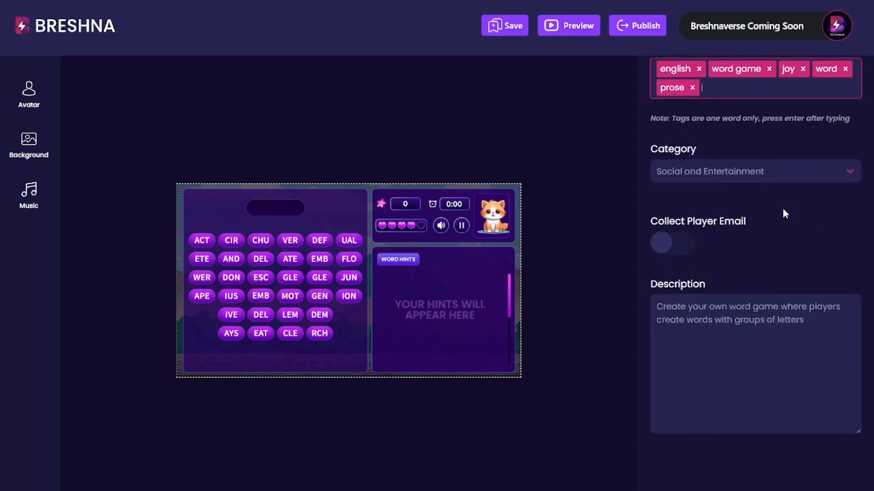
- Choose Education as the game category and switch Collect Player Email on
left_click(742, 163)
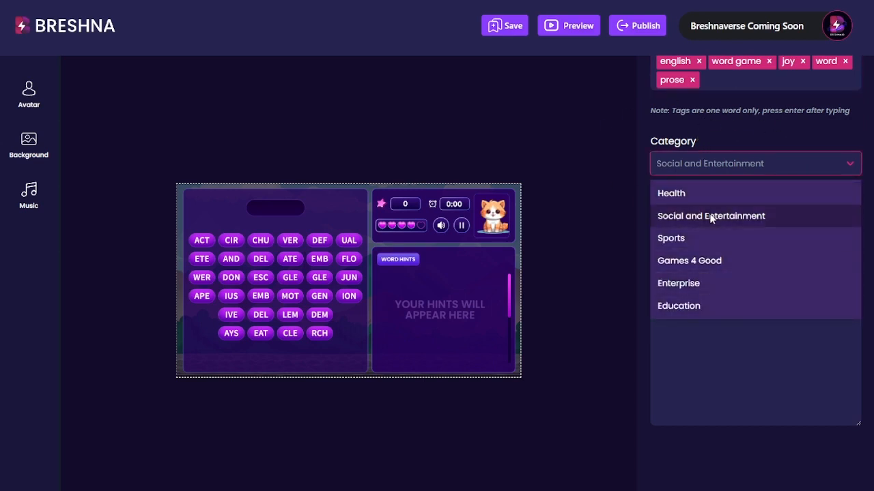
left_click(726, 306)
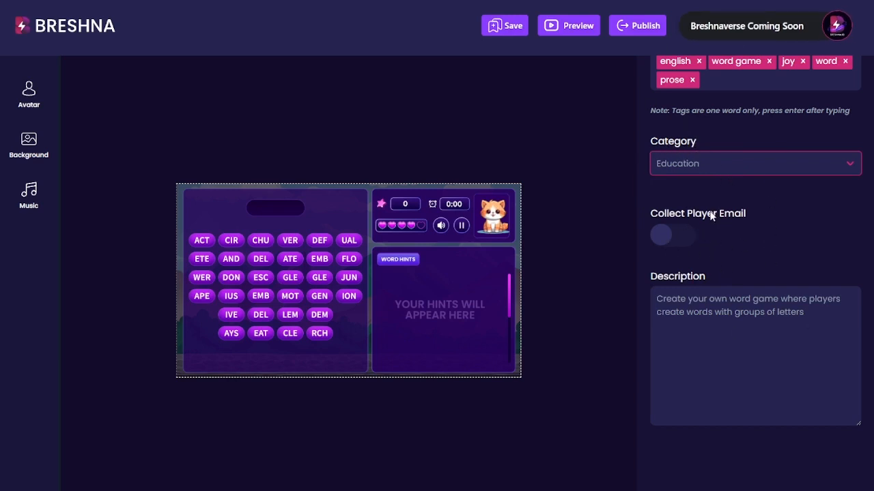
left_click_drag(746, 216, 653, 212)
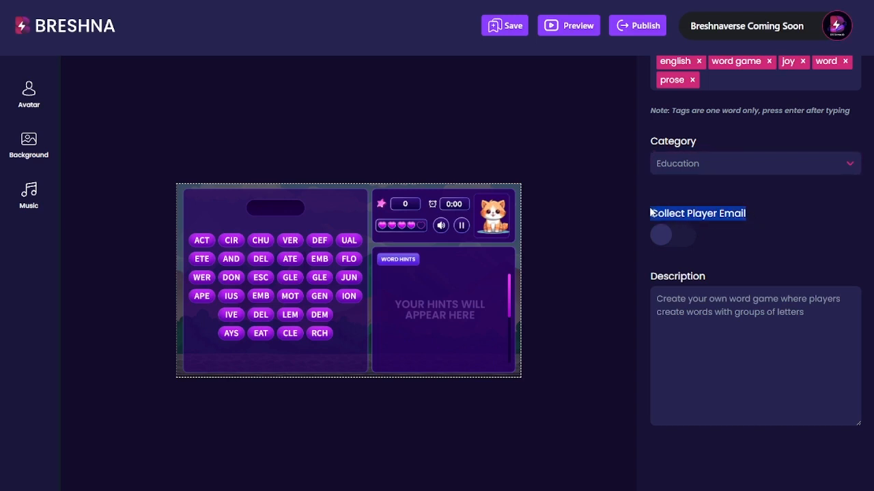
left_click(747, 214)
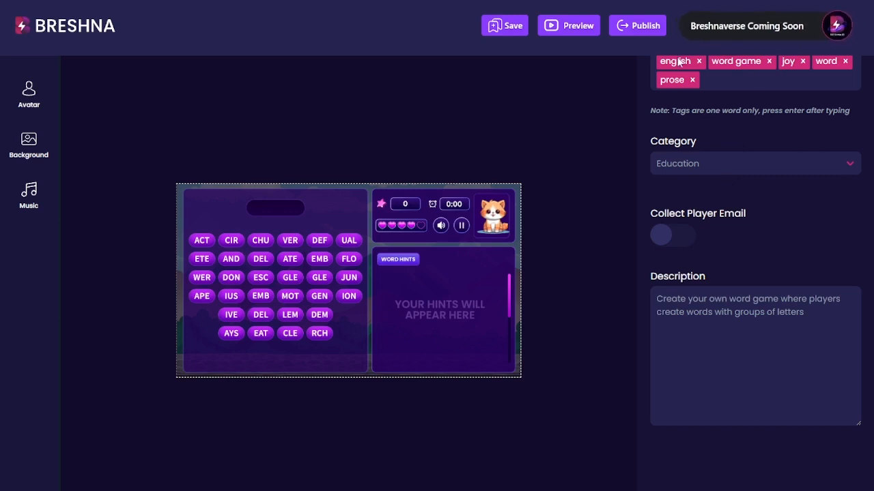
left_click_drag(745, 216, 728, 210)
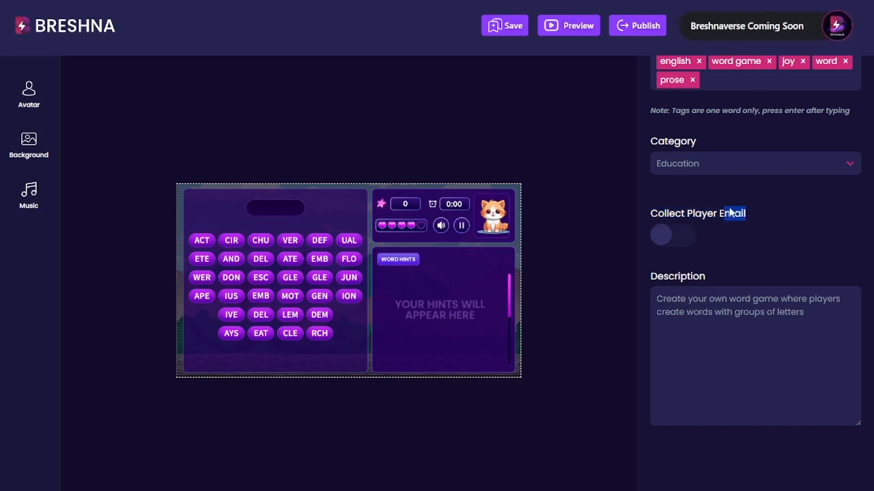
left_click(678, 239)
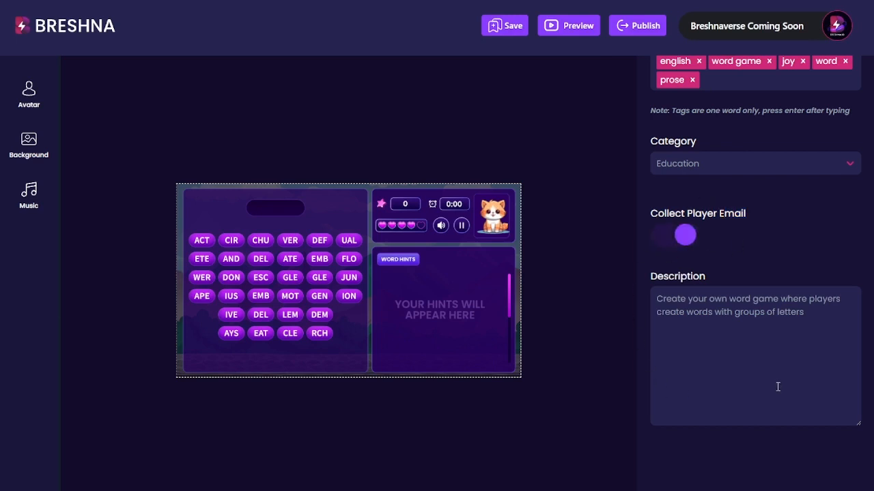
- Review the game description and the level's introduction text, then return to Game Info
left_click(812, 342)
scroll(819, 335, "down", 1)
left_click_drag(829, 281, 640, 241)
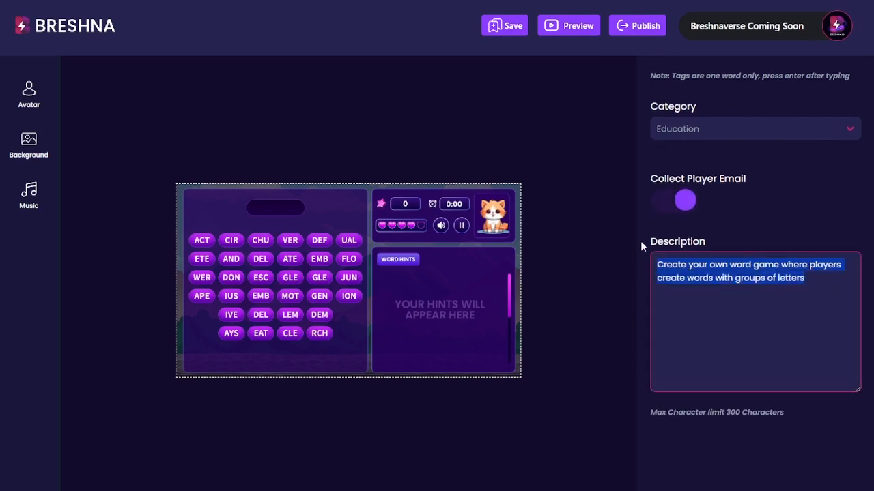
scroll(770, 286, "up", 3)
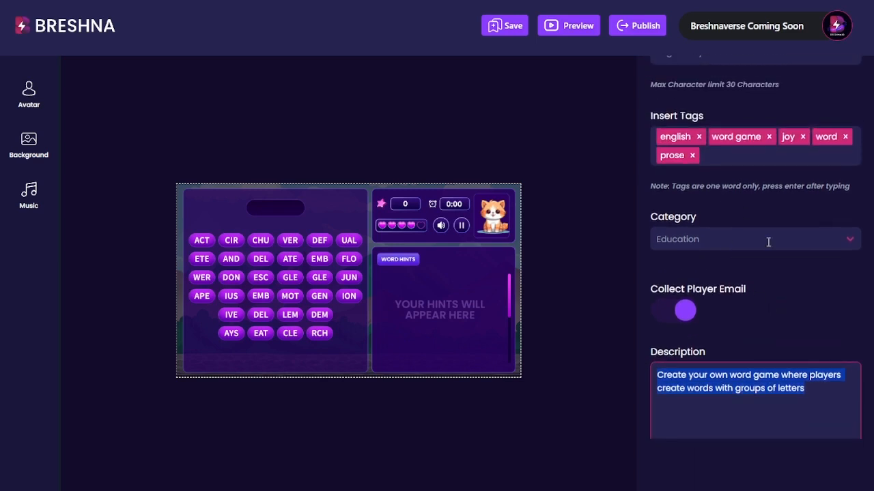
scroll(768, 242, "up", 3)
scroll(746, 420, "down", 1)
scroll(689, 328, "up", 1)
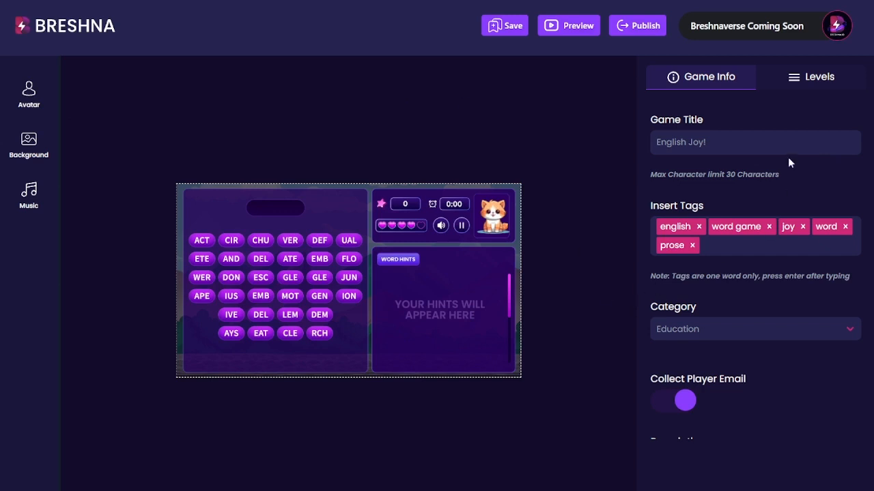
left_click(804, 79)
scroll(729, 314, "down", 2)
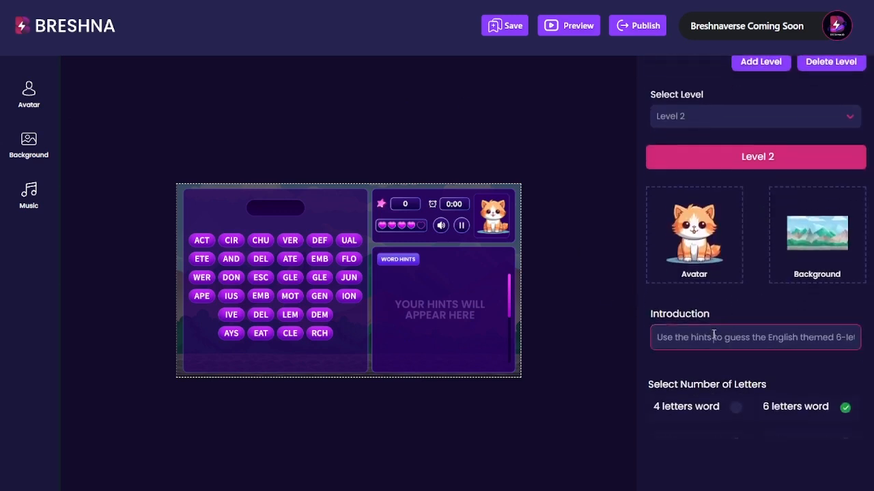
triple_click(711, 332)
scroll(649, 107, "up", 2)
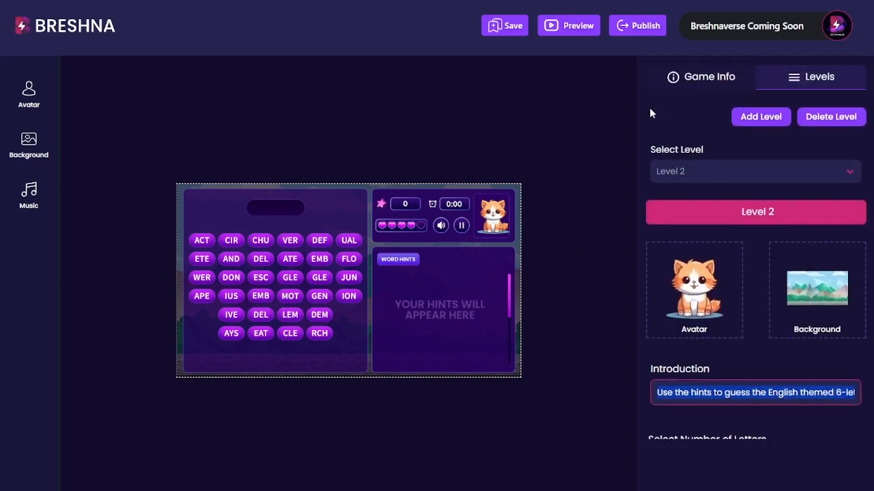
left_click(689, 66)
left_click(700, 86)
scroll(743, 236, "down", 4)
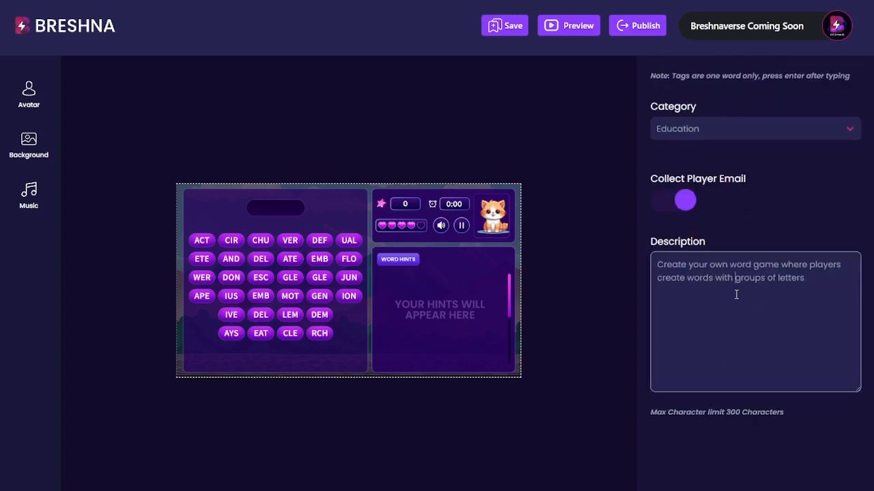
- Replace the description with the pasted text and open a blank line above the help sentence
triple_click(736, 294)
type("Use the hints to guess the English themed 6-letter words by putting together the groups of letters! If you need help visit mywebsite.com!")
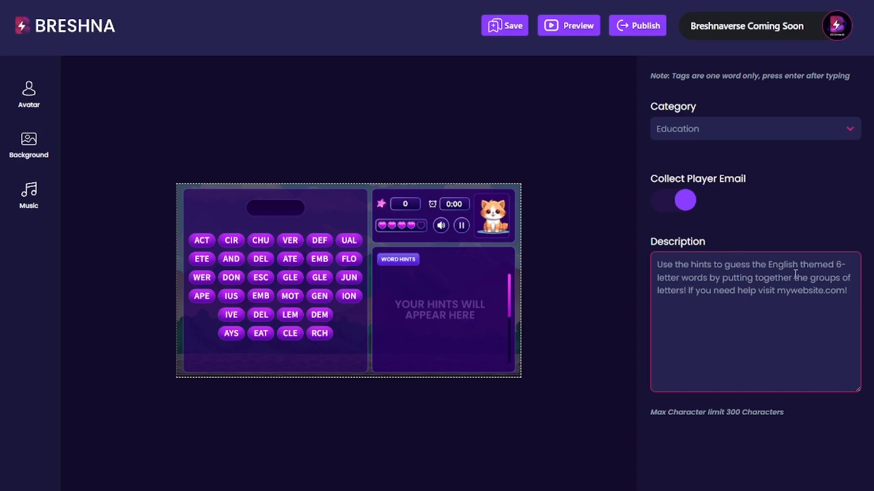
key("Return")
key("Return")
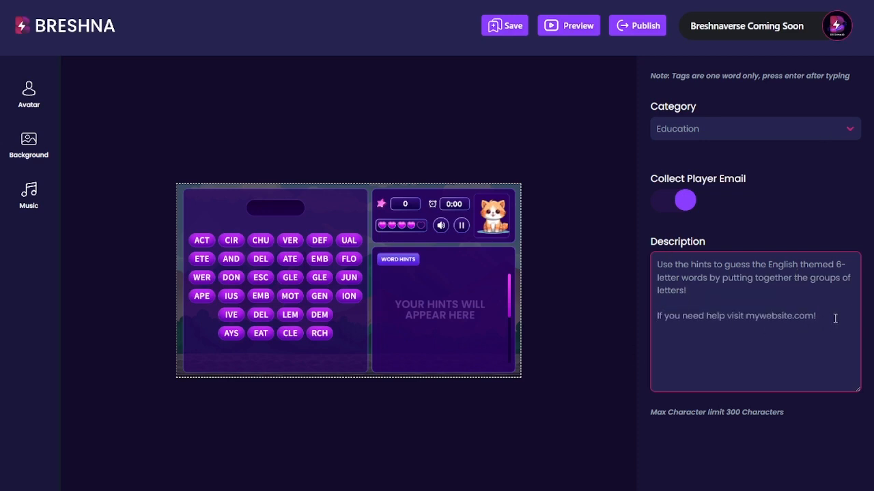
left_click_drag(834, 319, 652, 318)
left_click(672, 299)
key("Delete")
key("End")
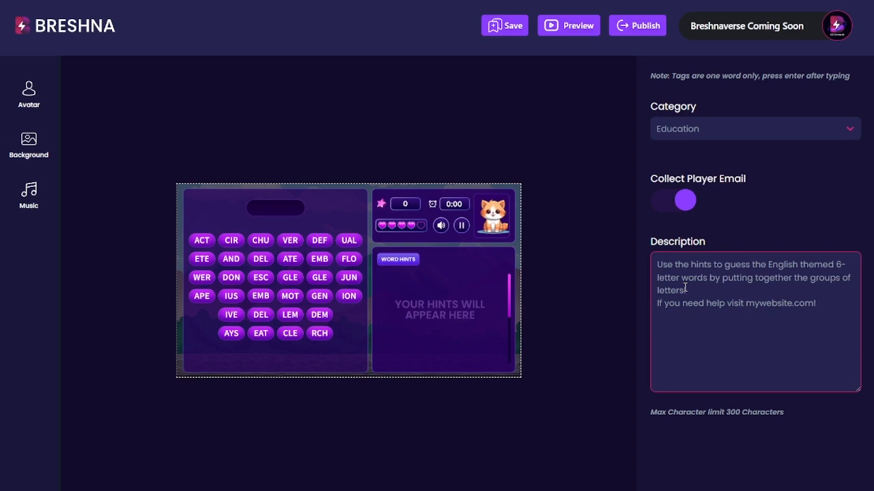
key("Home")
key("Return")
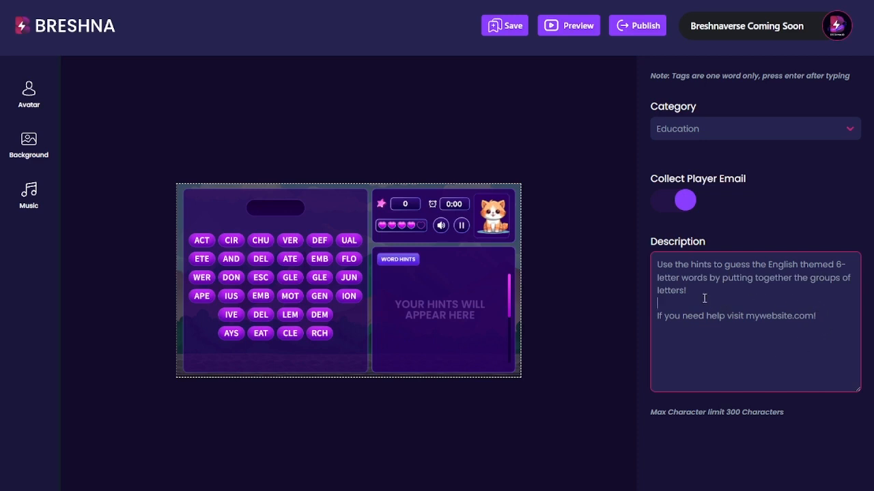
key("Return")
key("Return")
key("Up")
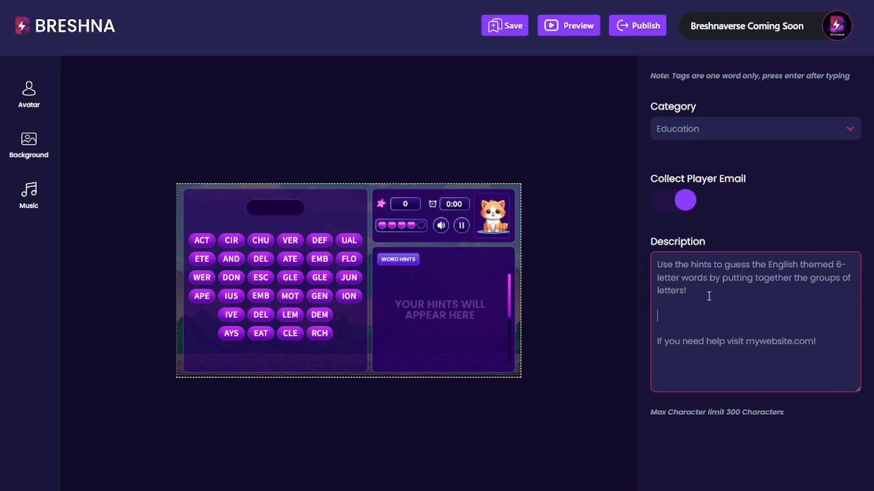
- Add 'Review chapter 4 if you get stuck.' and make the help line read 'If you really need help'
type("Review chapter 4 if you get stuck.")
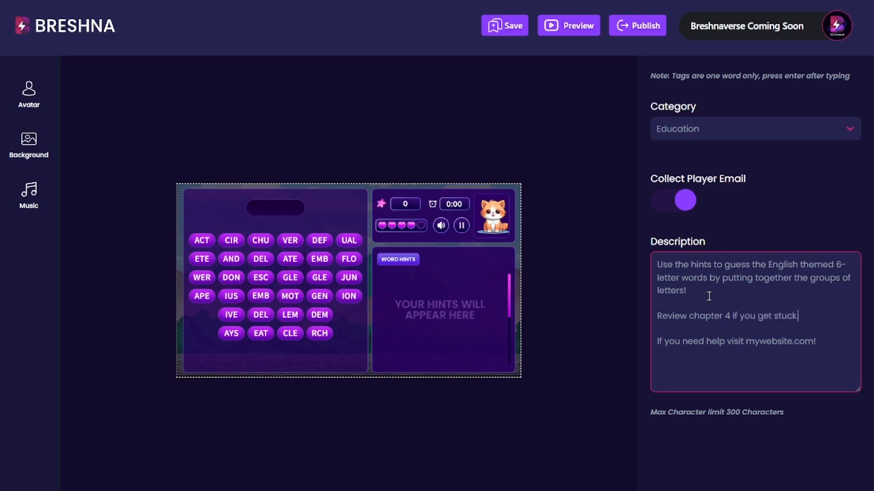
key("Delete")
key("Delete")
key("Right")
key("Right")
key("Right")
key("Right")
key("Right")
key("Right")
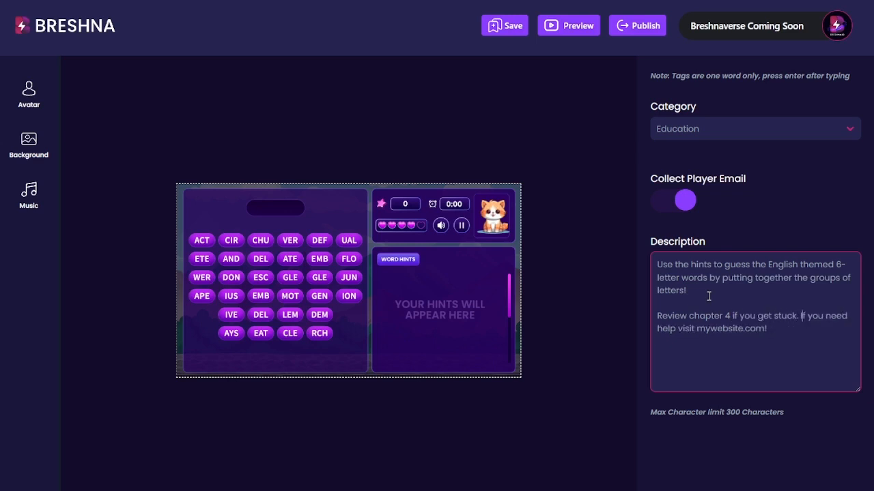
type("really")
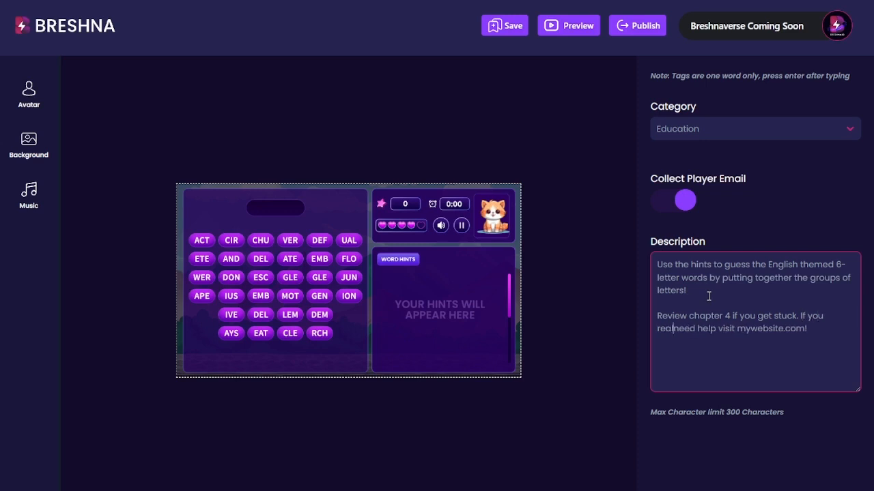
left_click_drag(832, 385, 788, 332)
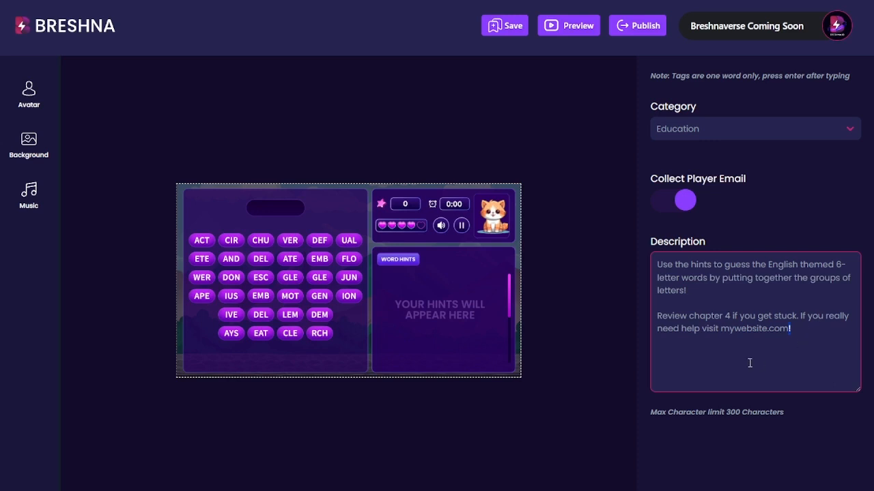
mouse_move(791, 415)
left_mouse_down()
mouse_move(676, 419)
mouse_move(786, 405)
left_mouse_up()
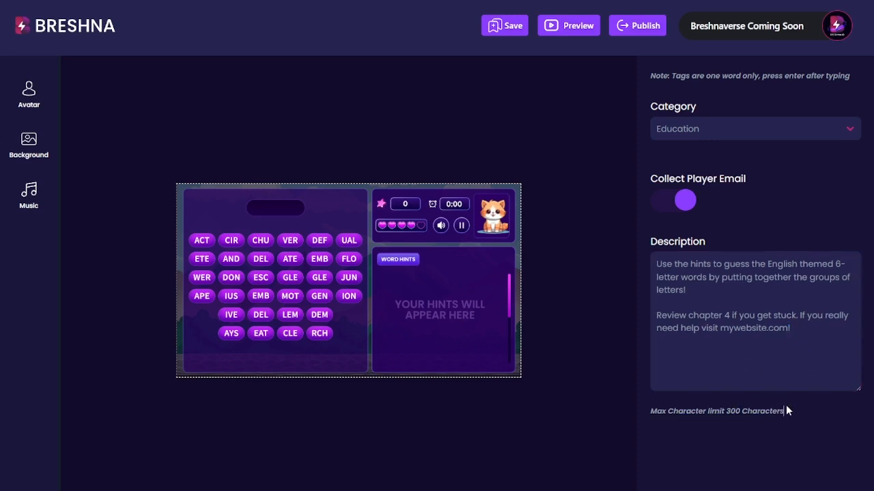
left_click(789, 343)
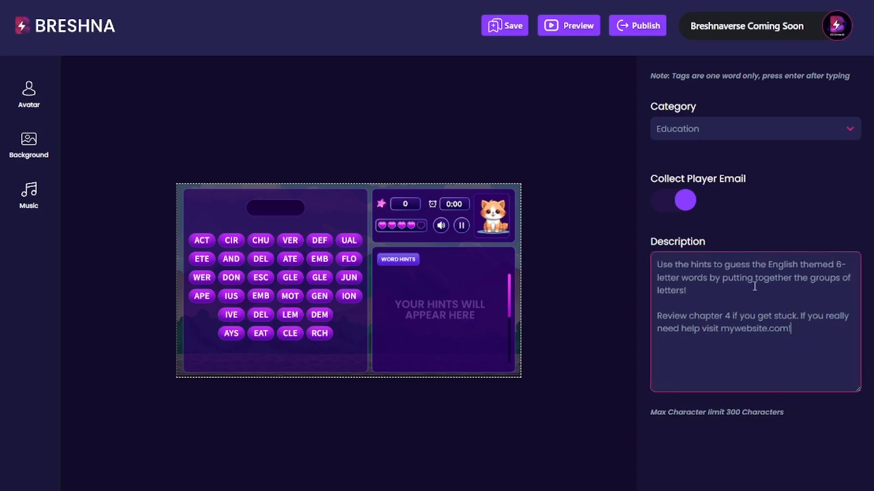
scroll(754, 287, "up", 1)
scroll(753, 308, "down", 1)
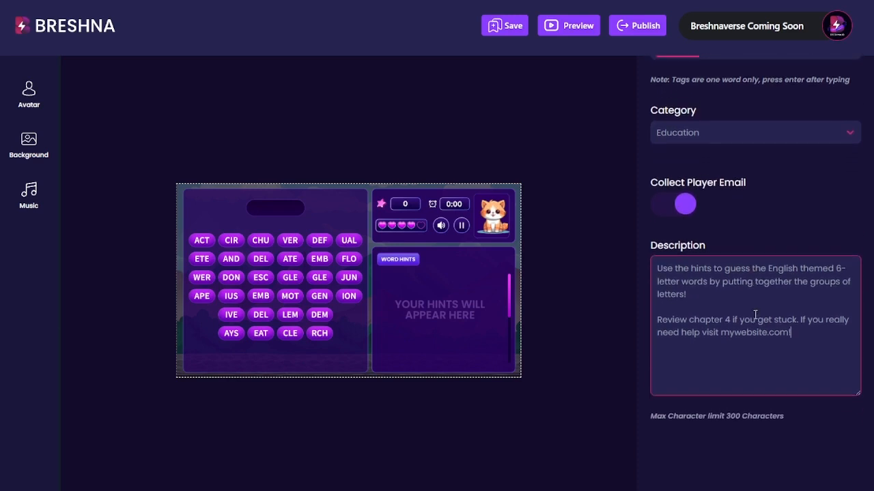
- Publish the English Joy! game and copy its shareable URL
scroll(758, 318, "up", 3)
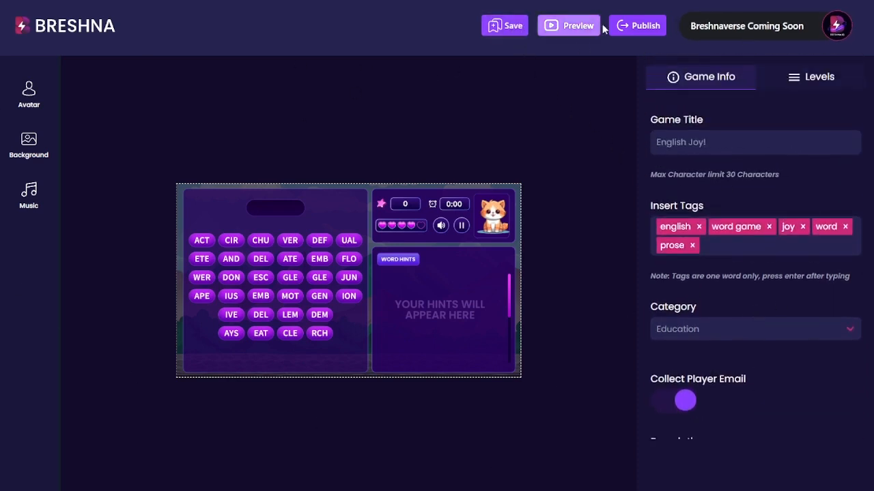
left_click(645, 29)
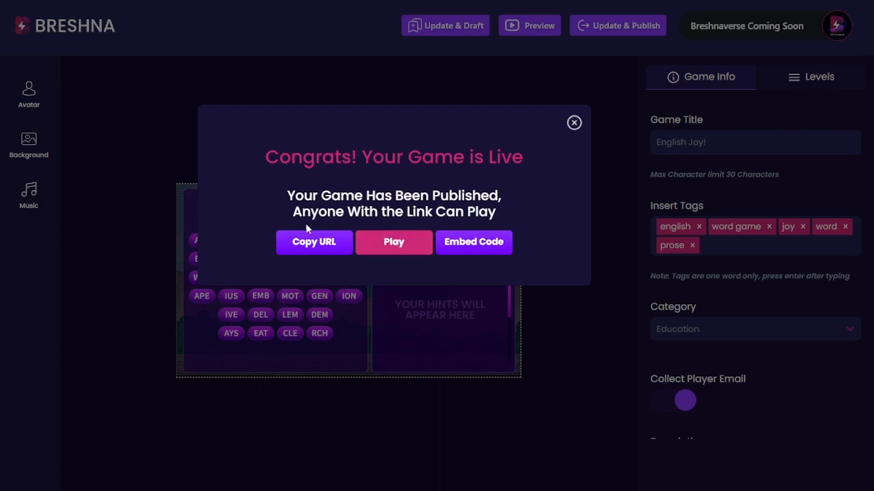
left_click(310, 243)
- Select the entire embed code, then close the embed box
left_click(498, 246)
left_click_drag(442, 240, 179, 138)
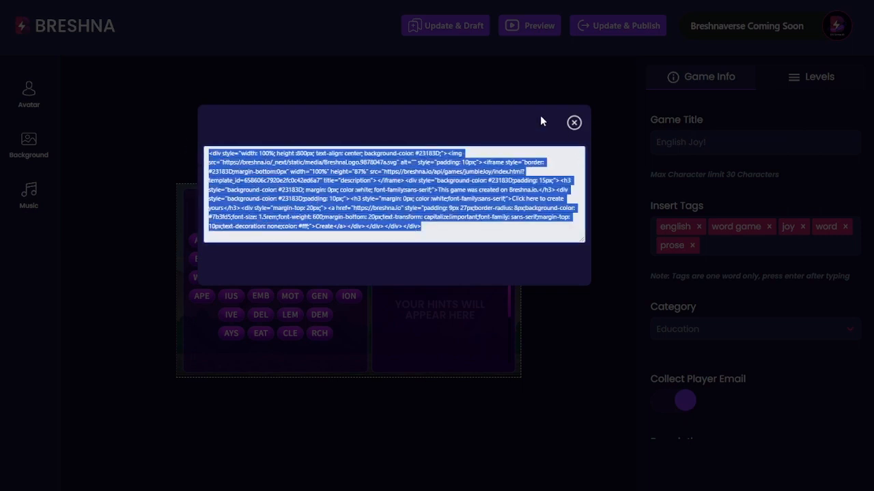
left_click(574, 124)
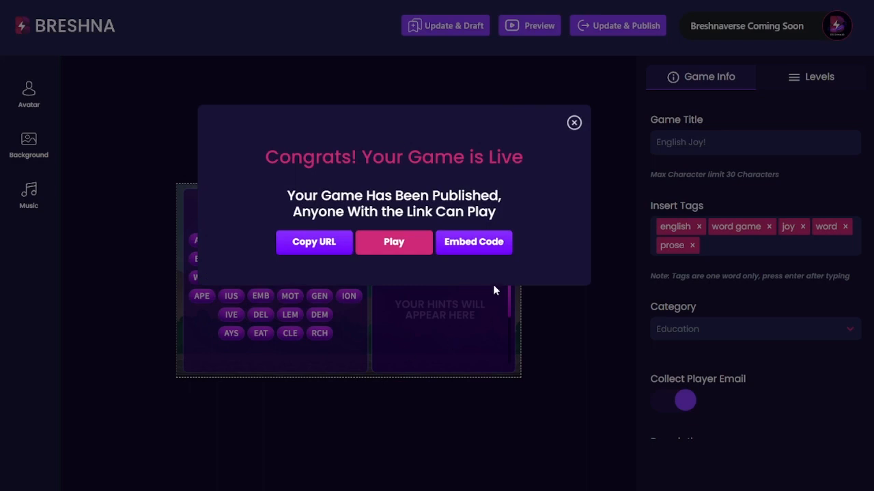
left_click(397, 244)
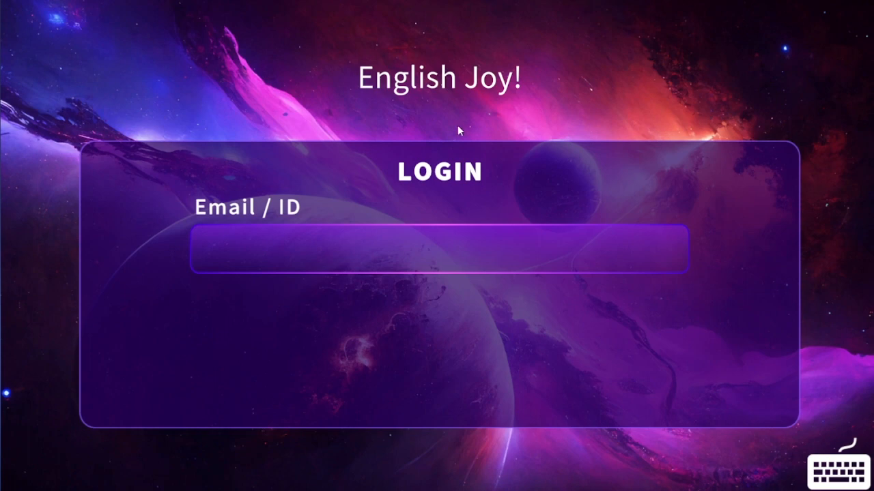
left_click(452, 249)
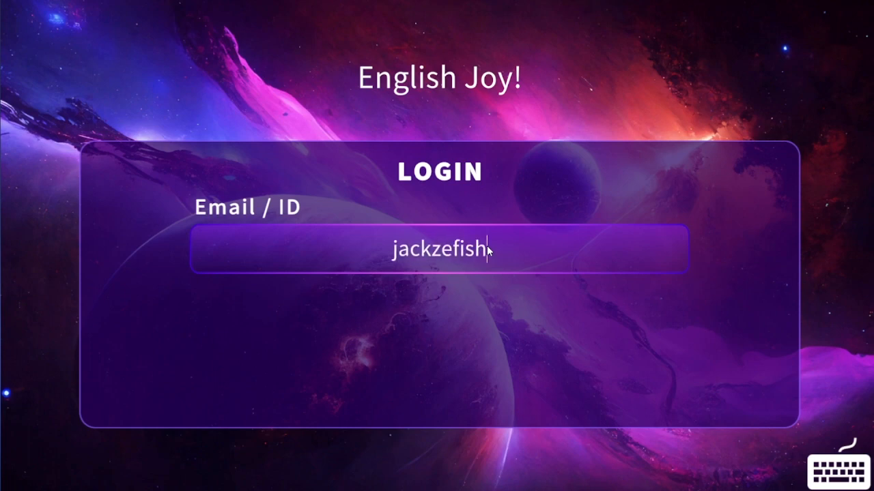
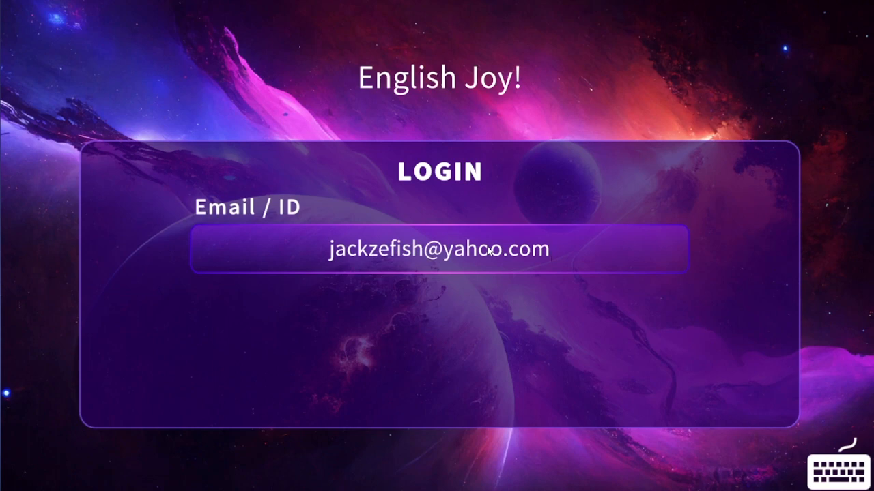
key("Return")
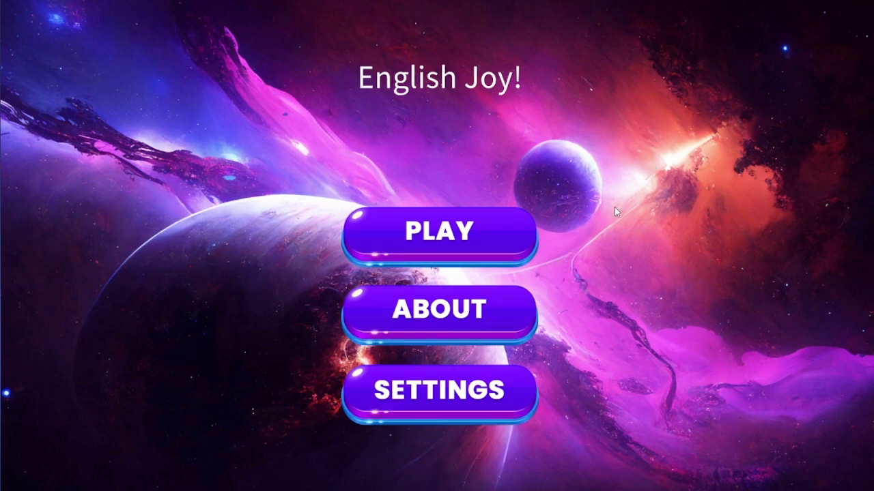
left_click(450, 309)
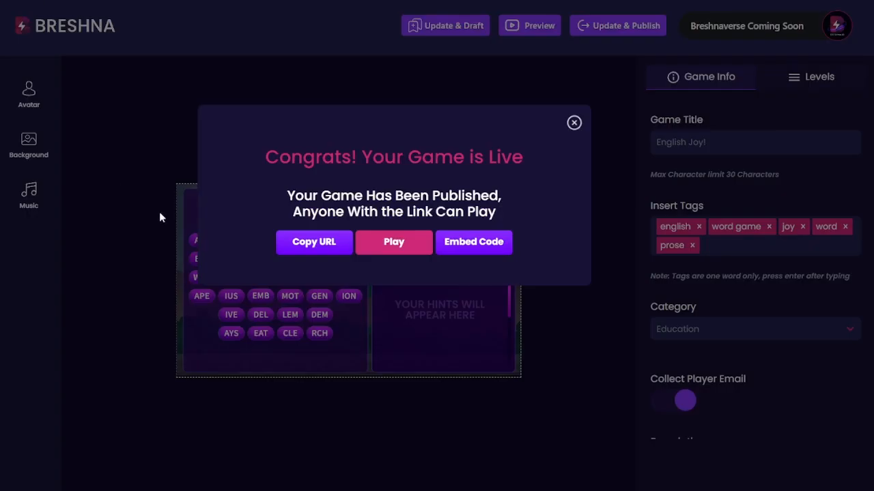
- Close the publish confirmation and delete '6-letter' from the game description
left_click(574, 123)
scroll(756, 239, "down", 3)
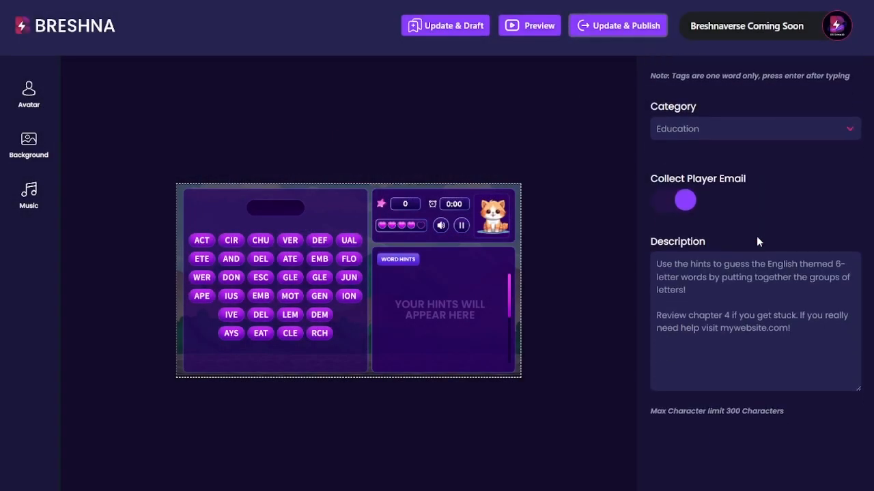
left_click(746, 294)
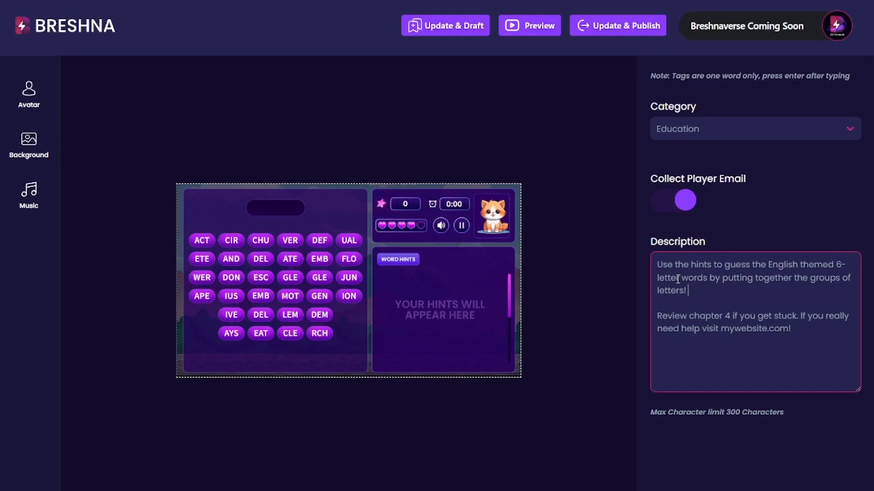
left_click_drag(835, 264, 680, 278)
key("BackSpace")
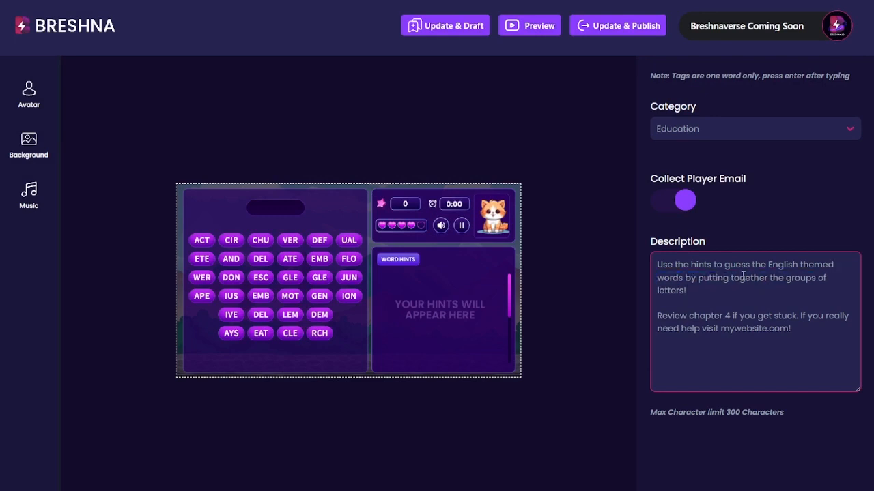
key("BackSpace")
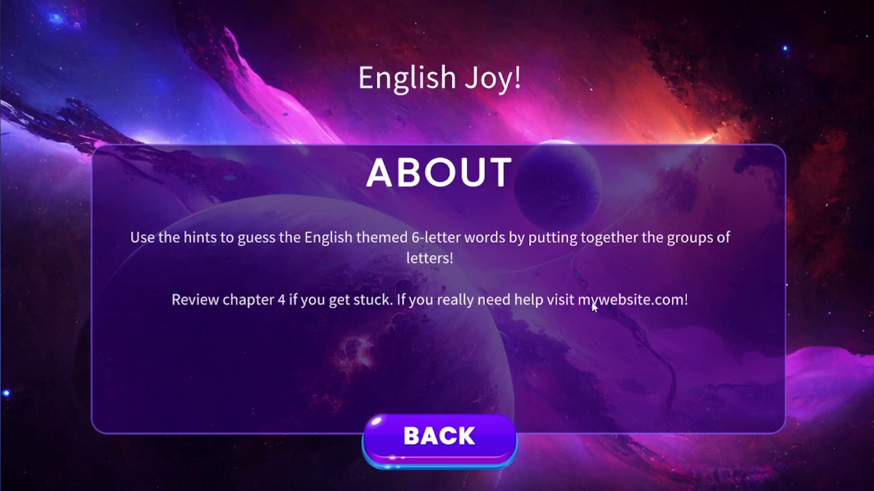
- Go back from About and start a Self Paced game on Easy difficulty
left_click(438, 437)
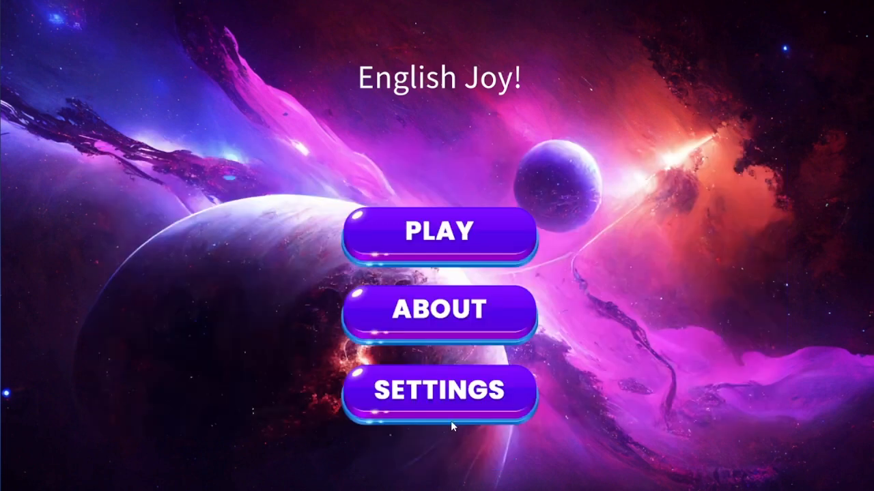
left_click(437, 231)
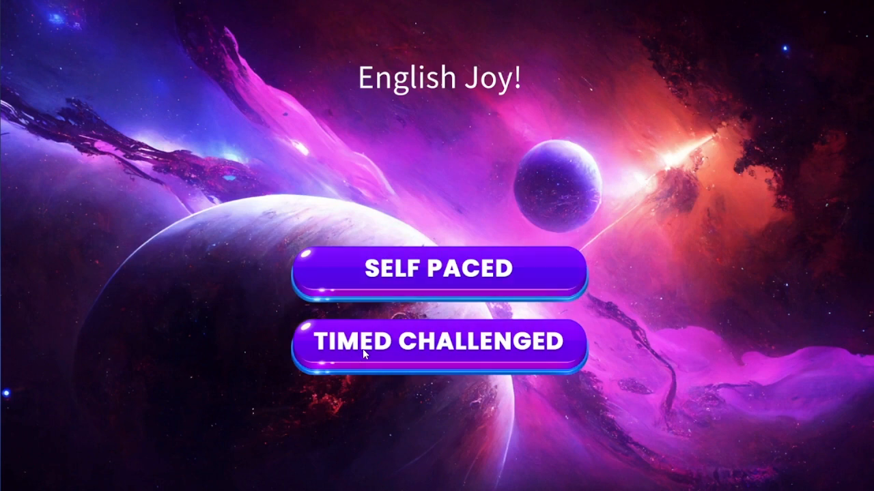
left_click(419, 271)
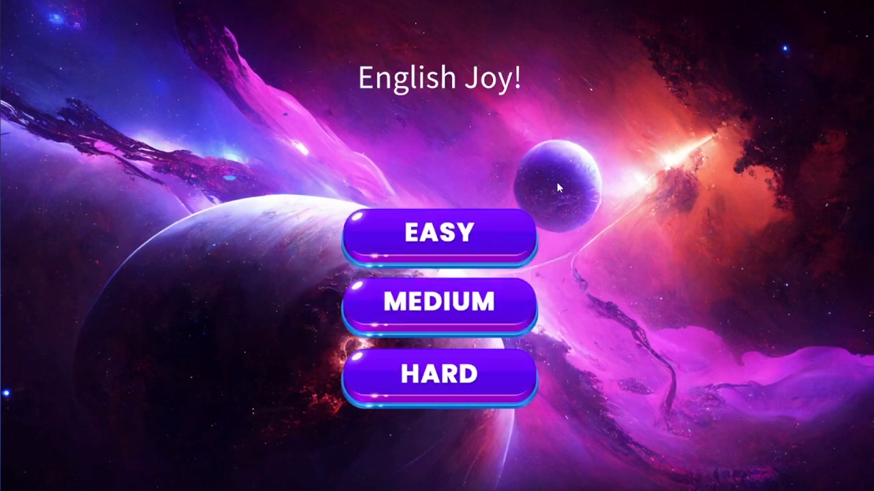
left_click(435, 240)
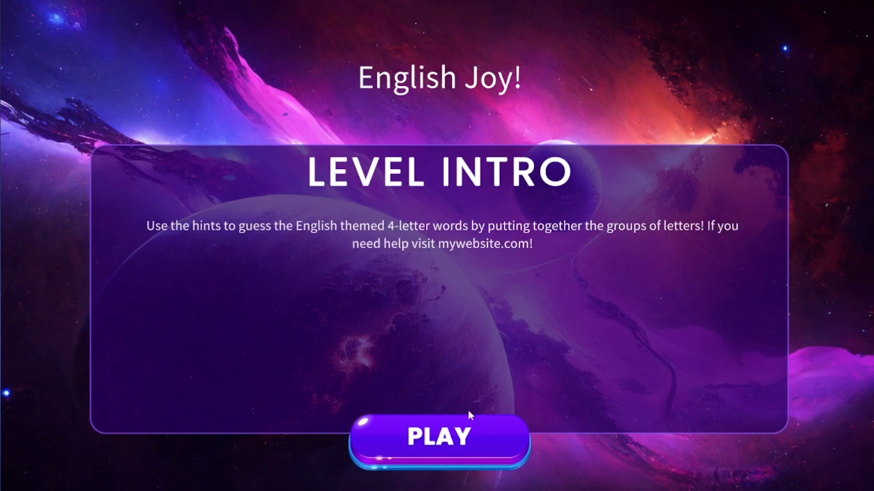
- Solve Word, Text, Verb and Noun from their tile pairs, then continue to the level summary
left_click(462, 440)
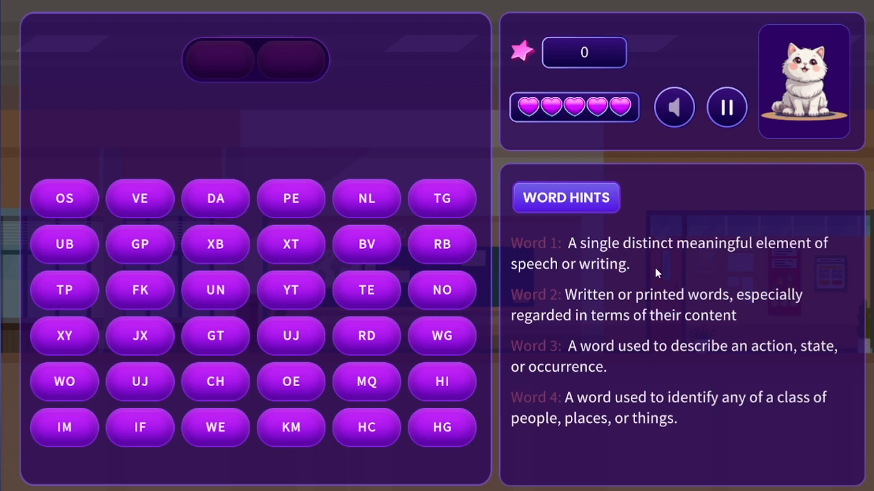
left_click(72, 386)
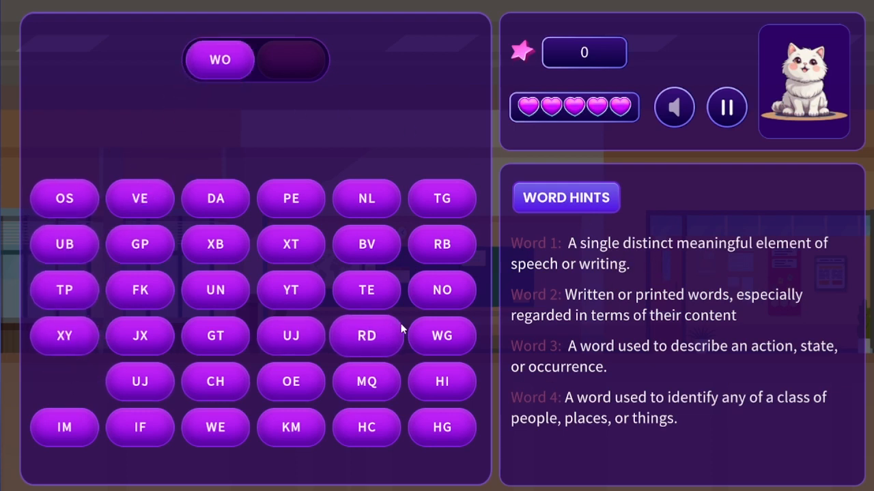
left_click(383, 338)
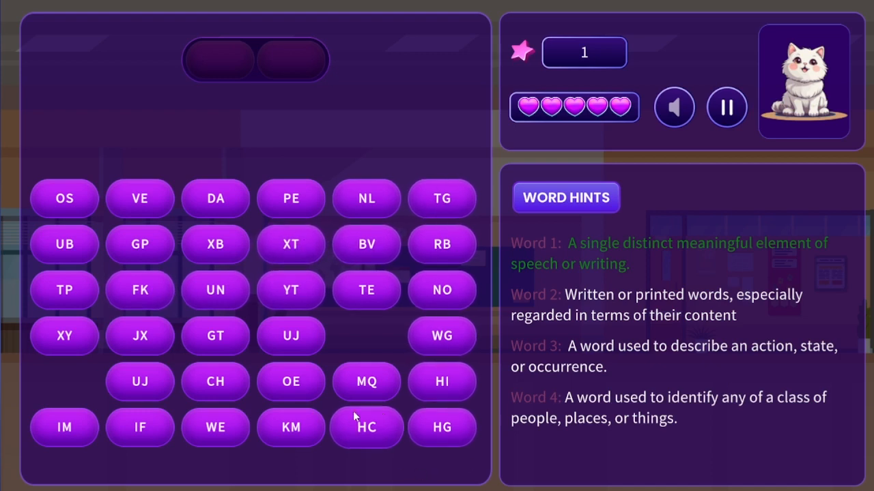
left_click(367, 290)
left_click(294, 232)
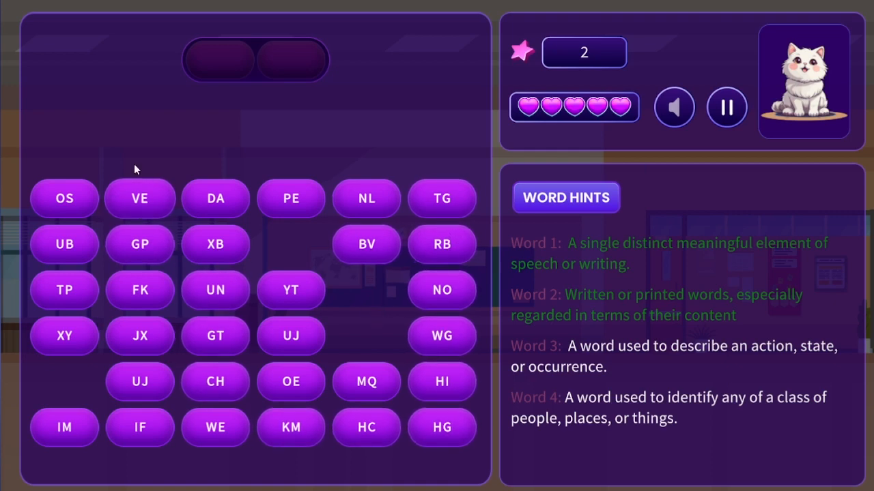
left_click(148, 197)
left_click(442, 248)
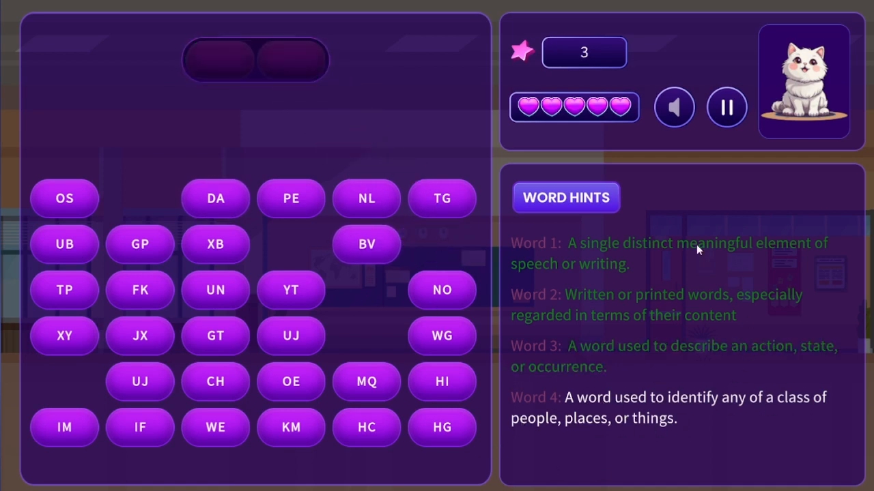
left_click(438, 295)
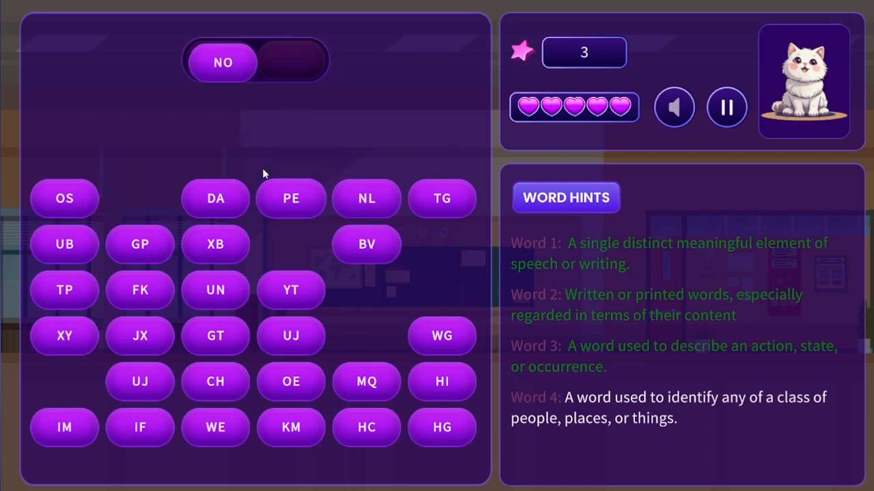
left_click(230, 292)
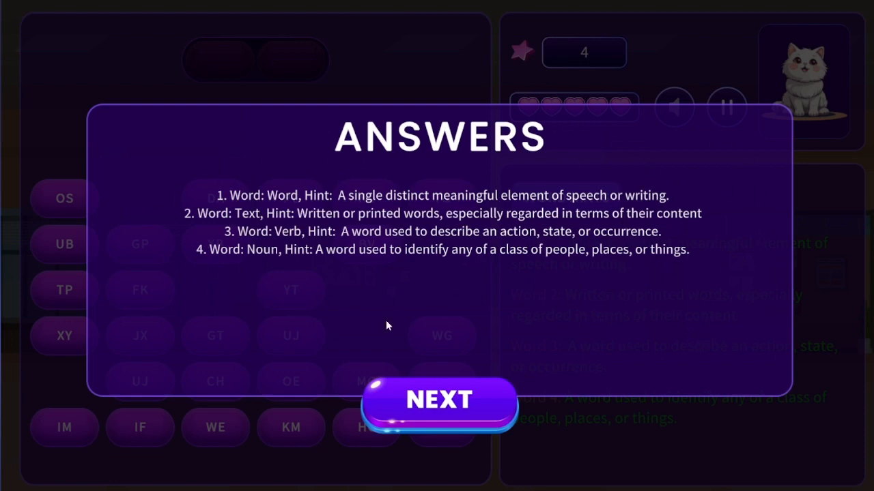
left_click(503, 410)
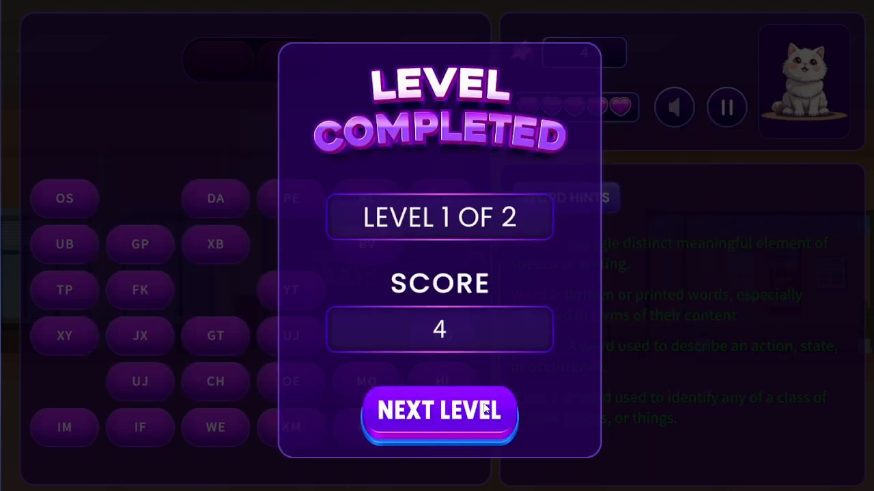
- Begin level 2, build Phrase from PH, RA and SE, then place RH for the next word
left_click(461, 418)
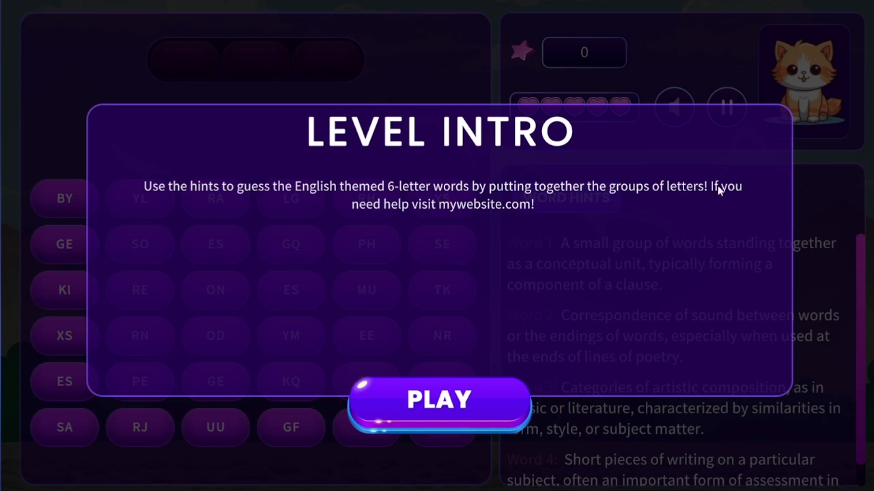
left_click(491, 412)
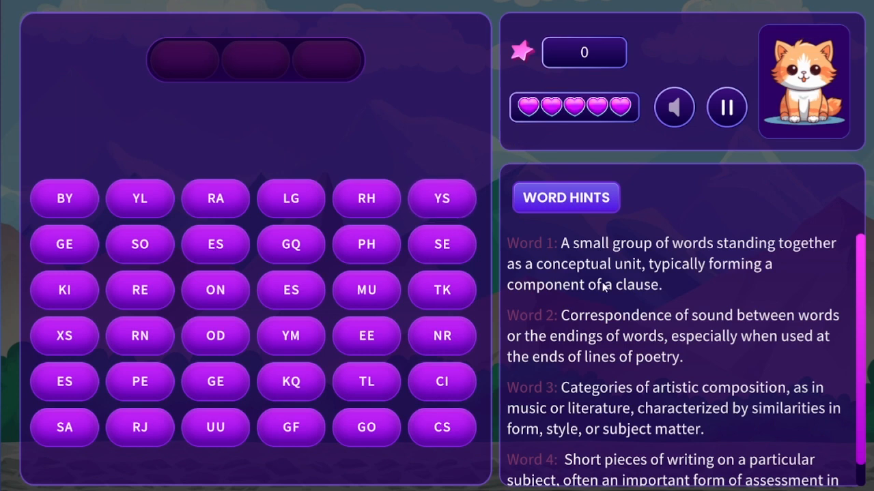
scroll(608, 296, "down", 1)
scroll(608, 297, "down", 1)
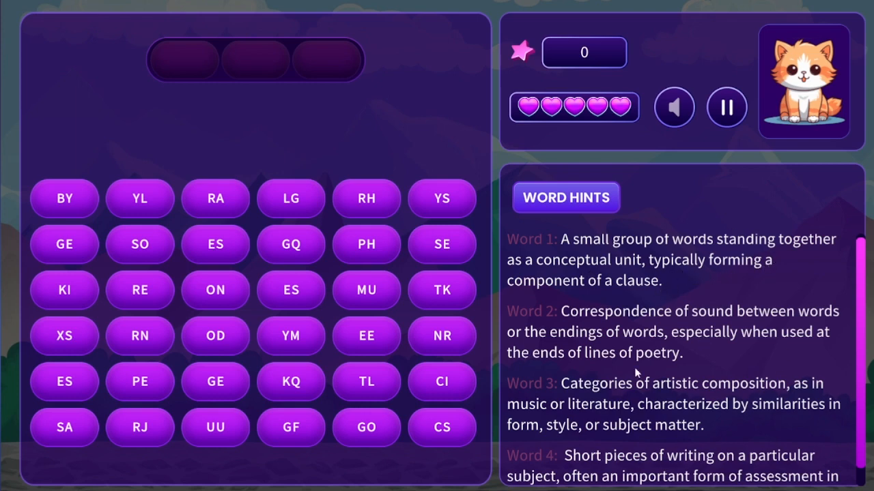
left_click(349, 244)
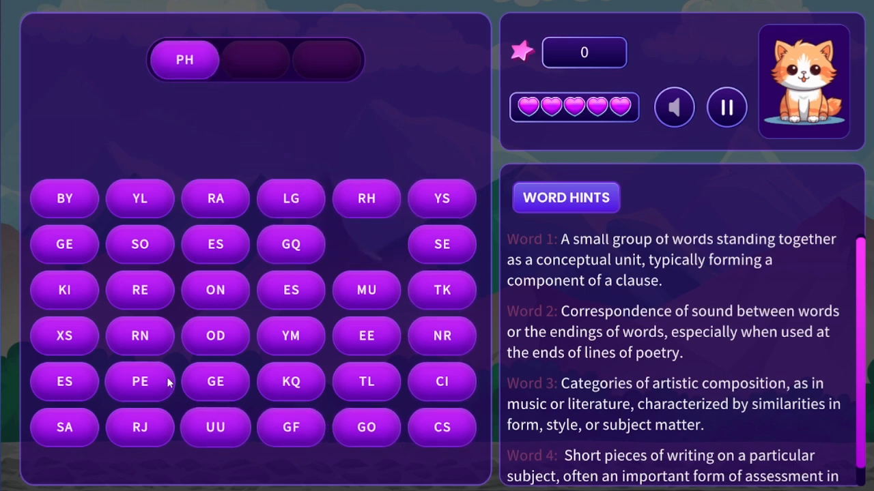
left_click(205, 198)
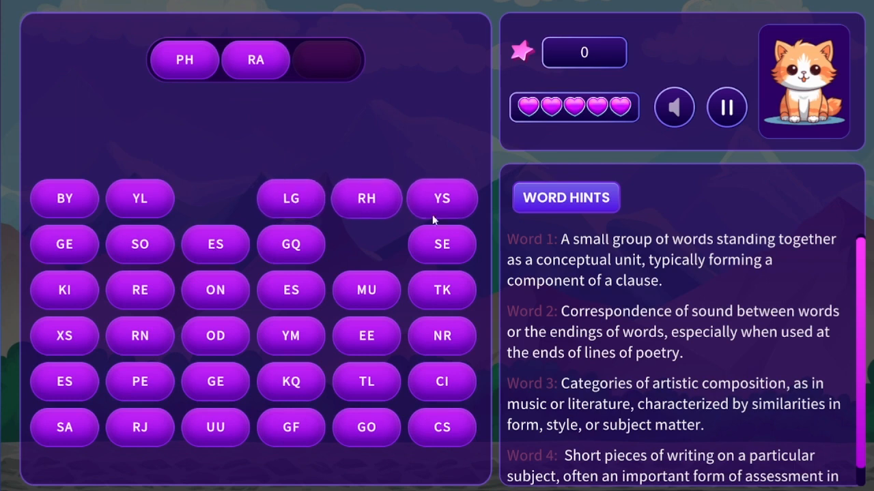
left_click(445, 238)
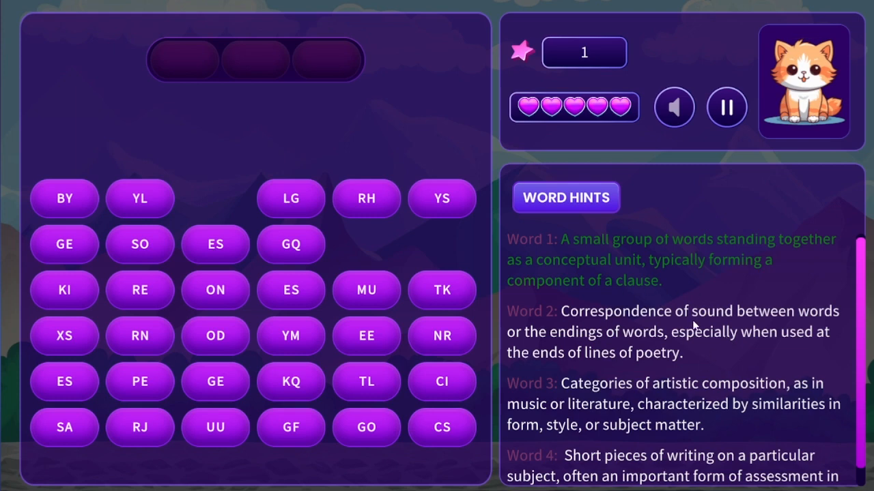
left_click(369, 205)
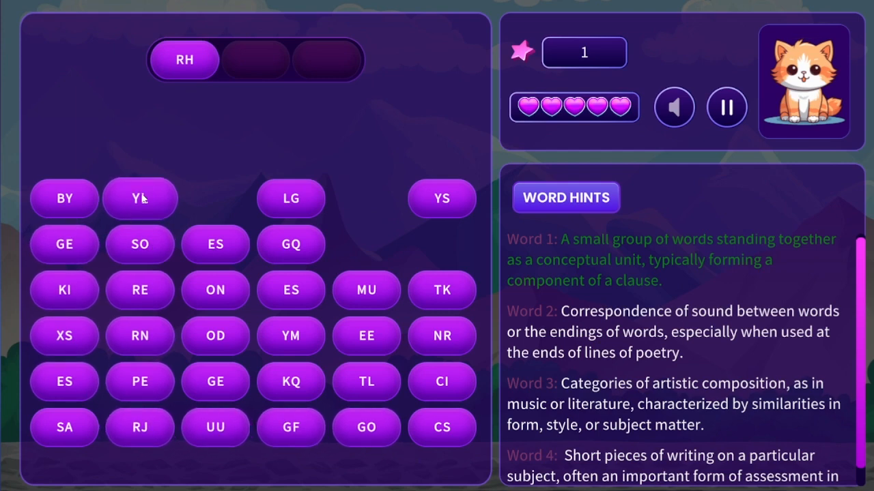
- Complete Rhymes with YM and ES, and build Genres from GE, NR, ES after undoing RE
left_click(308, 343)
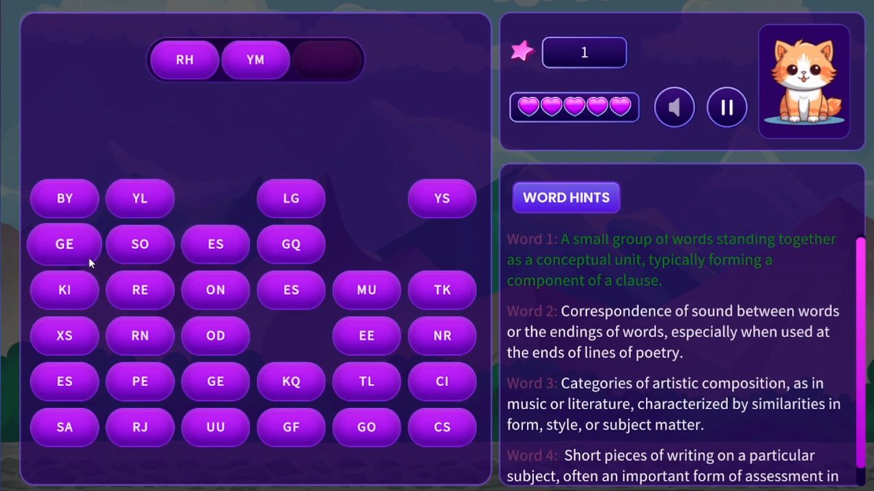
left_click(223, 248)
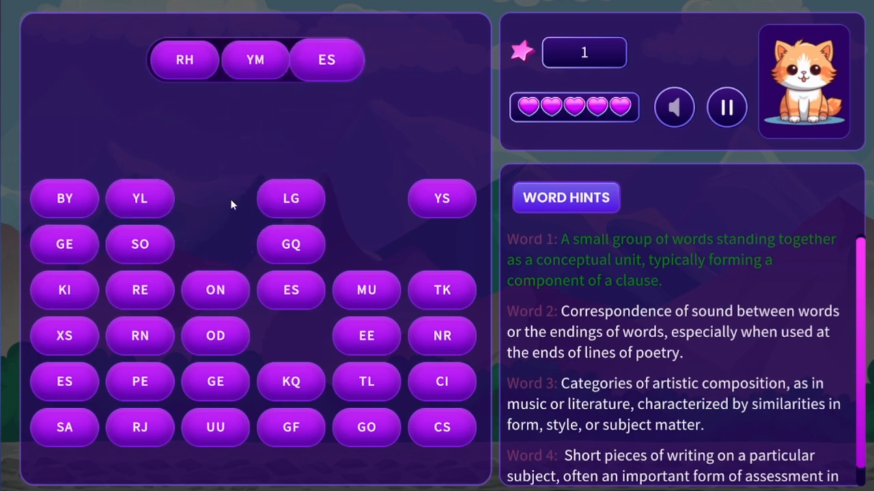
scroll(677, 383, "down", 1)
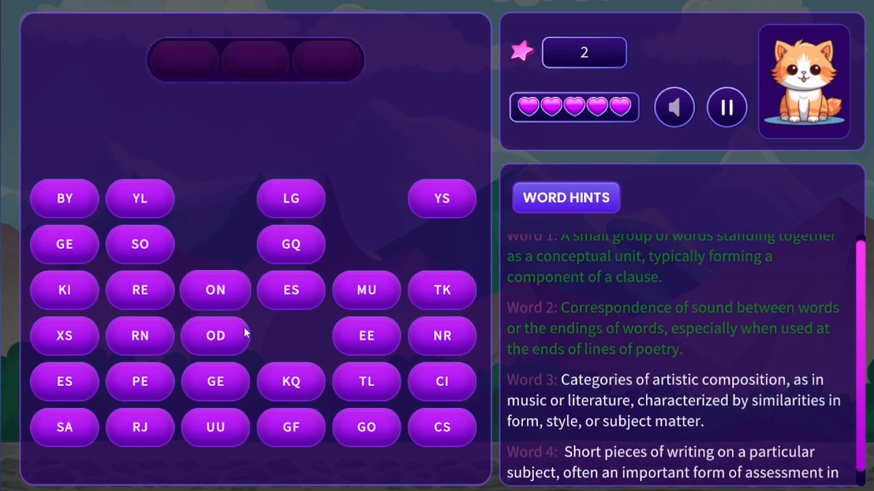
left_click(215, 383)
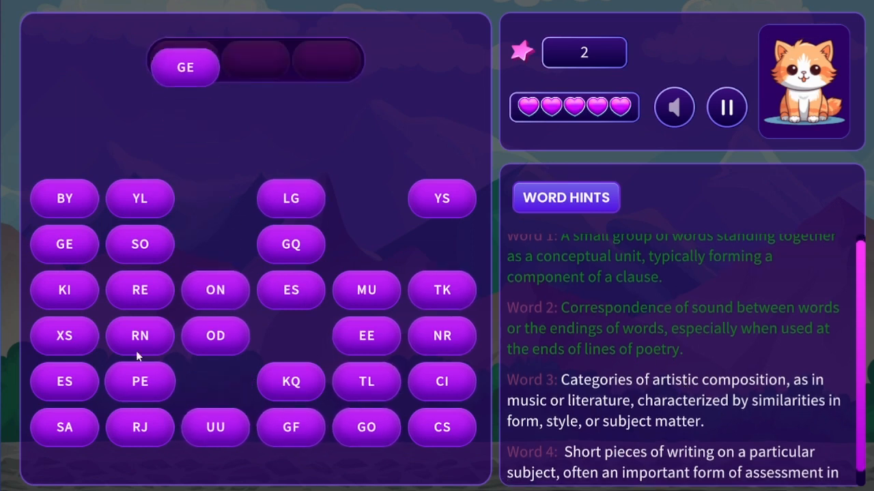
left_click(153, 292)
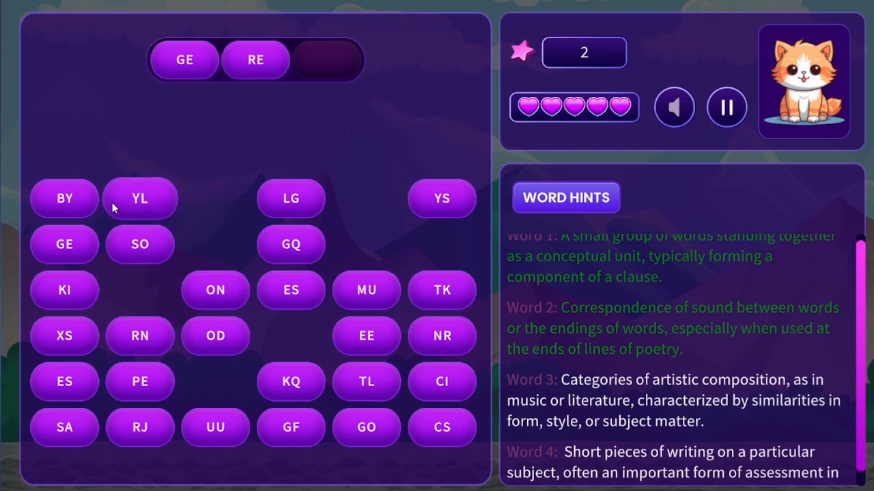
left_click(281, 58)
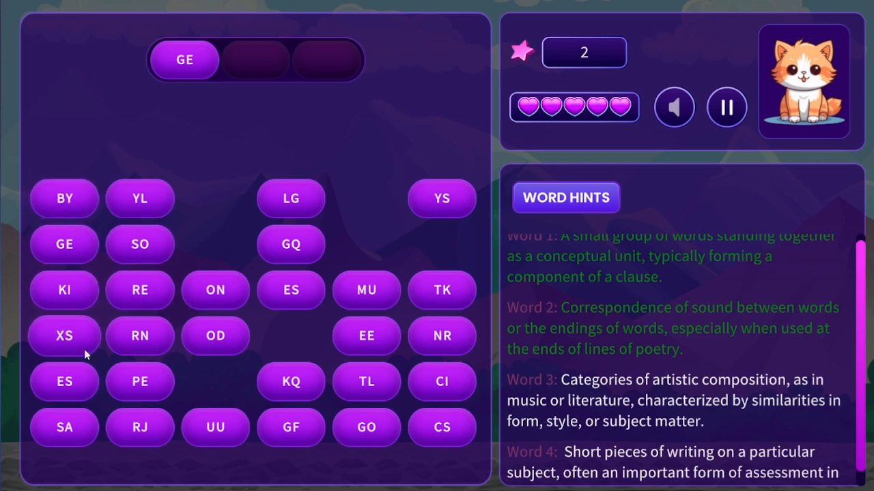
left_click(454, 334)
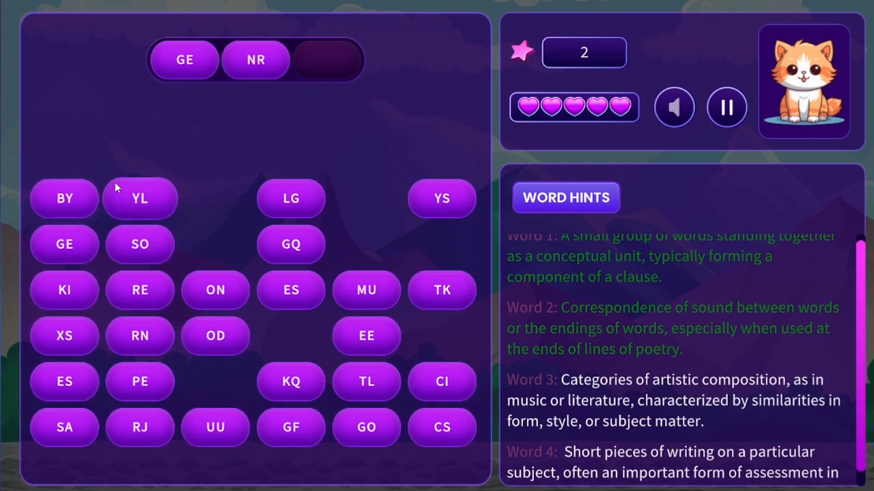
left_click(286, 291)
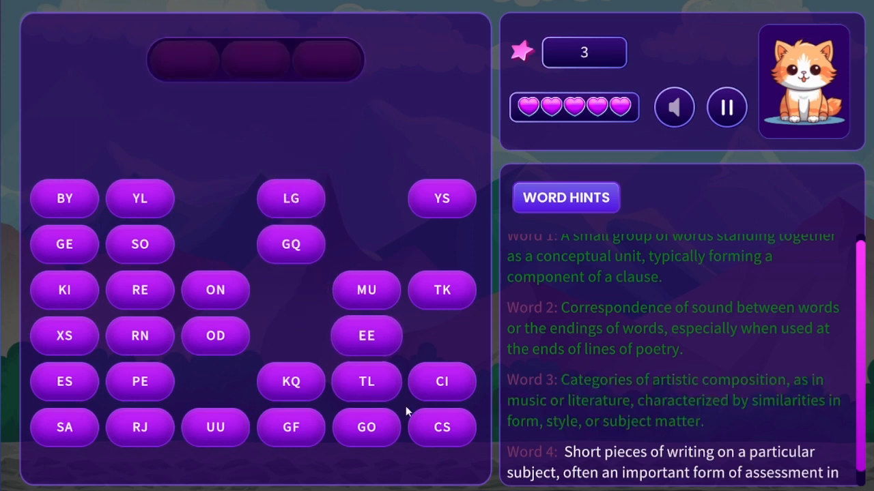
- Build Essays from ES, SA and YS, then go past the answers and return Home
left_click(80, 381)
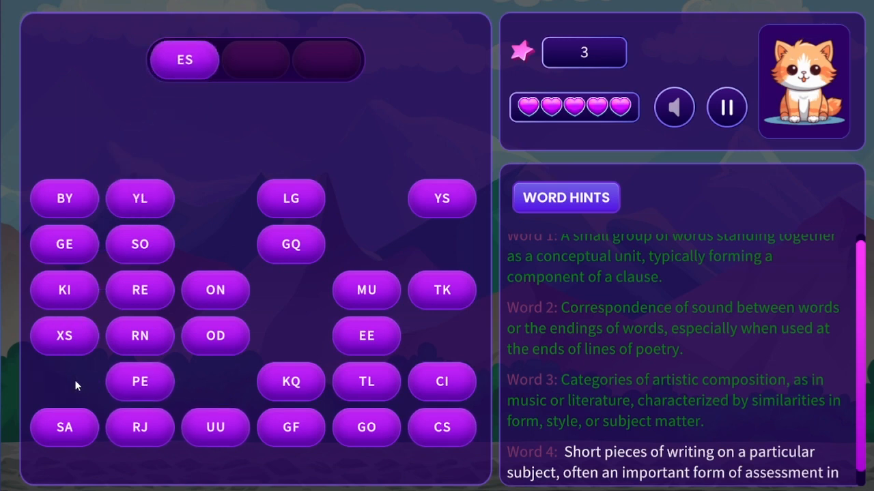
left_click(56, 433)
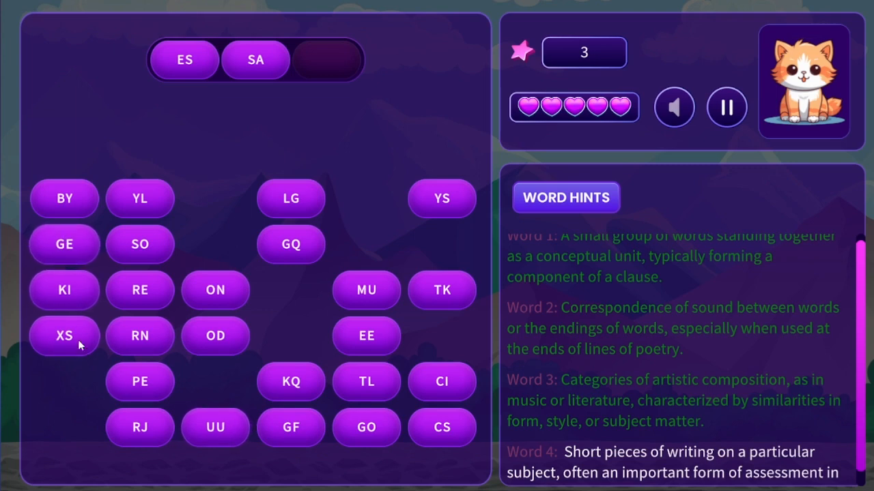
left_click(465, 193)
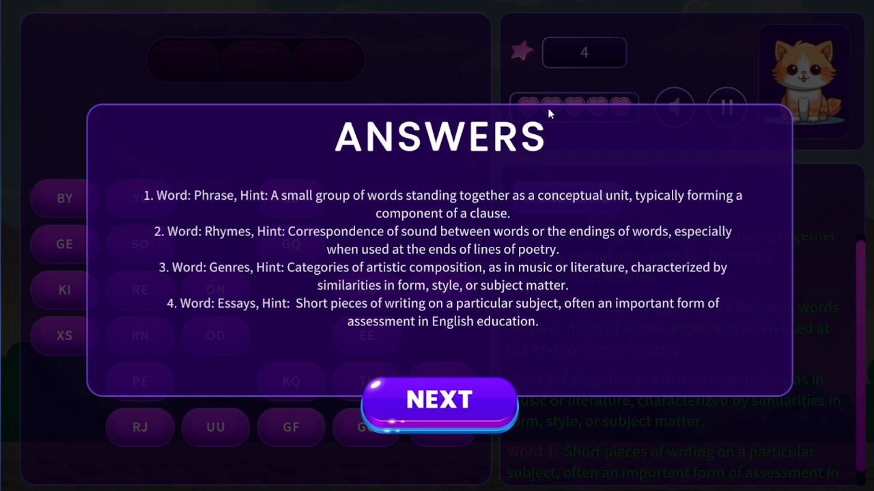
left_click(457, 409)
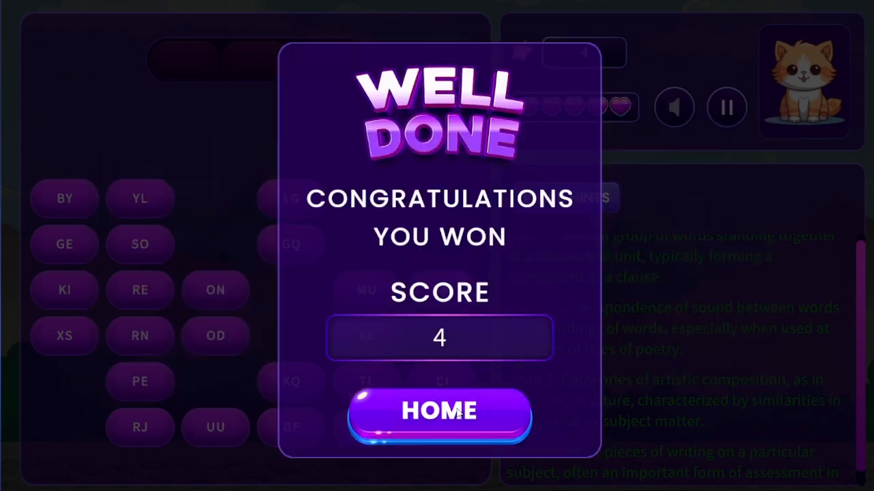
left_click(458, 411)
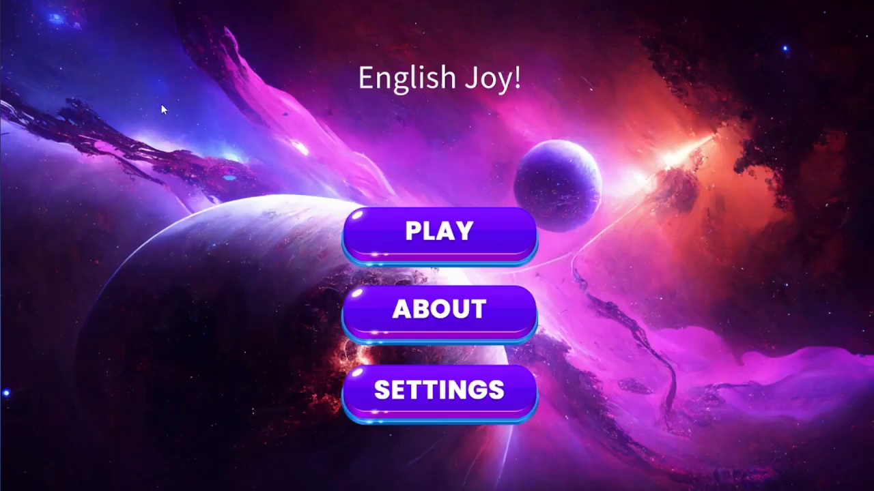